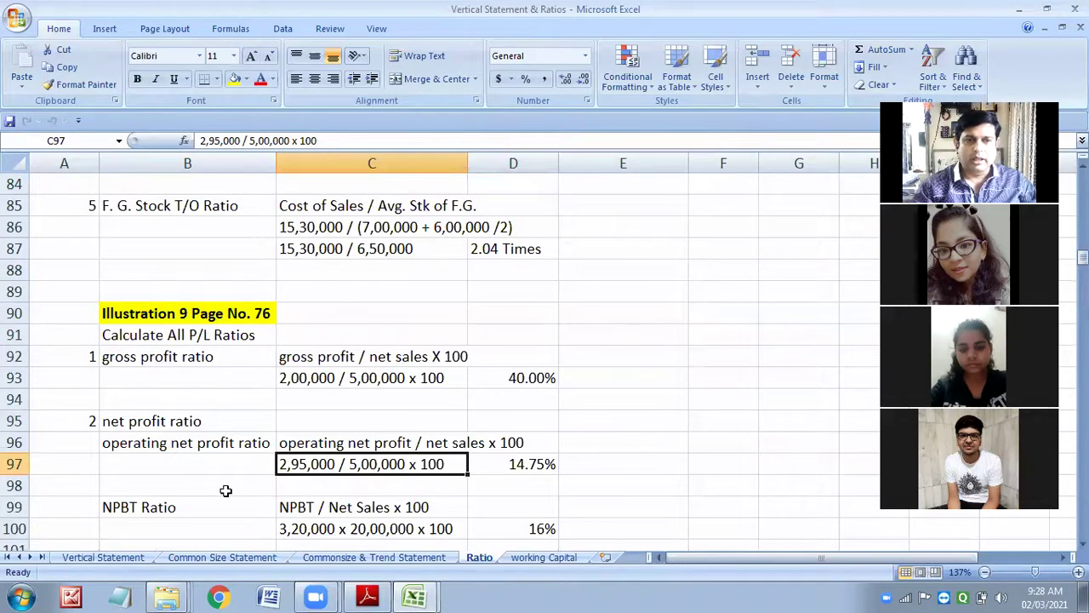
Change the operating net profit figure in the C97 calculation to 80,000.
{"action": "scroll", "coordinate": [247, 486], "scroll_direction": "down", "scroll_amount": 1}
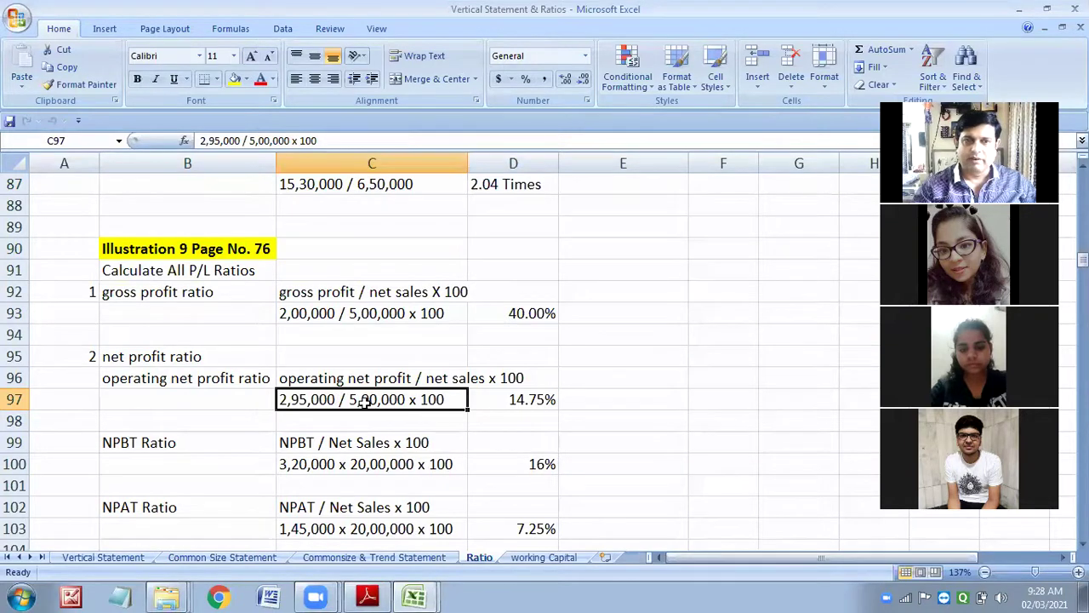
{"action": "double_click", "coordinate": [331, 397]}
{"action": "left_click_drag", "start_coordinate": [335, 399], "coordinate": [276, 383]}
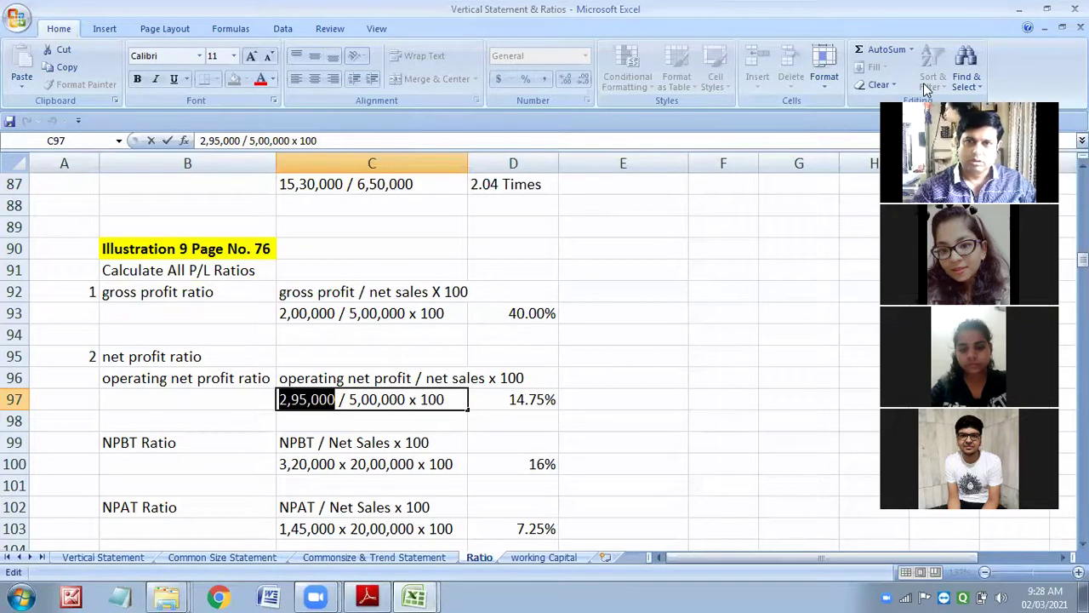
{"action": "left_click", "coordinate": [327, 596]}
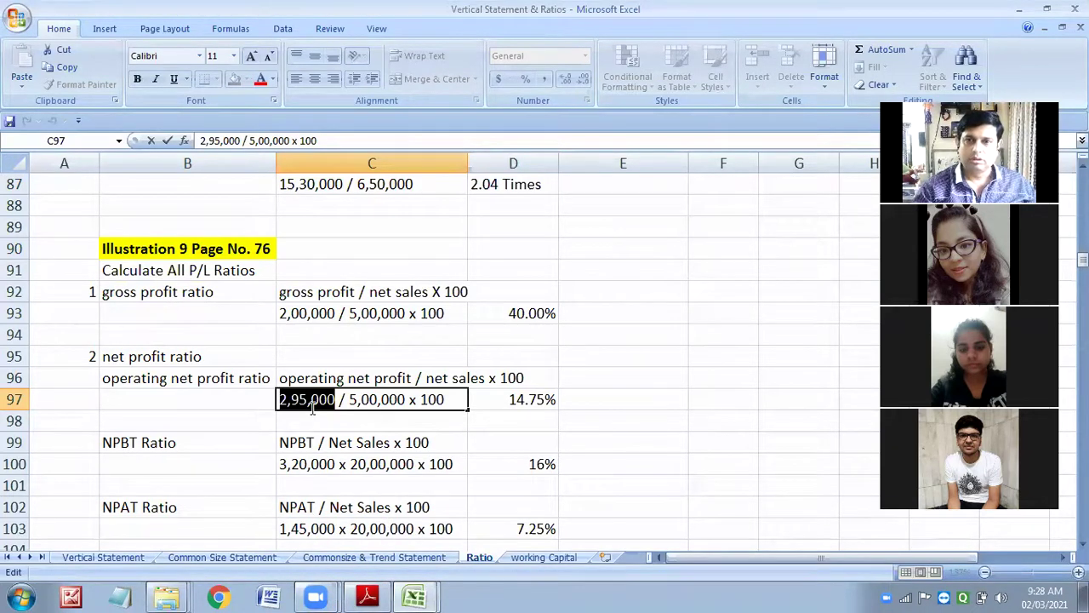
{"action": "type", "text": "80,"}
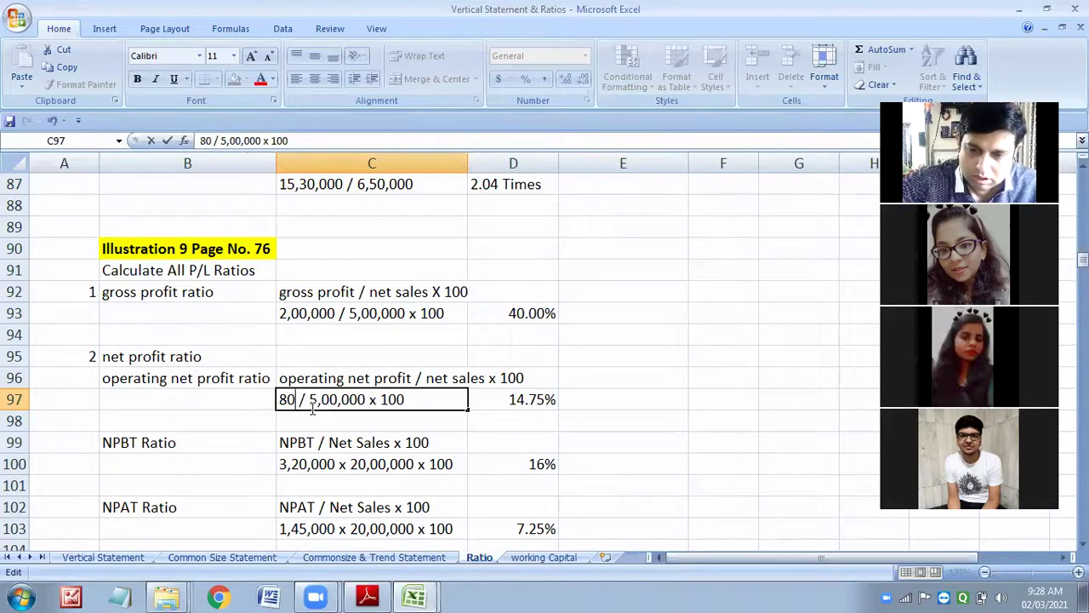
{"action": "type", "text": "000"}
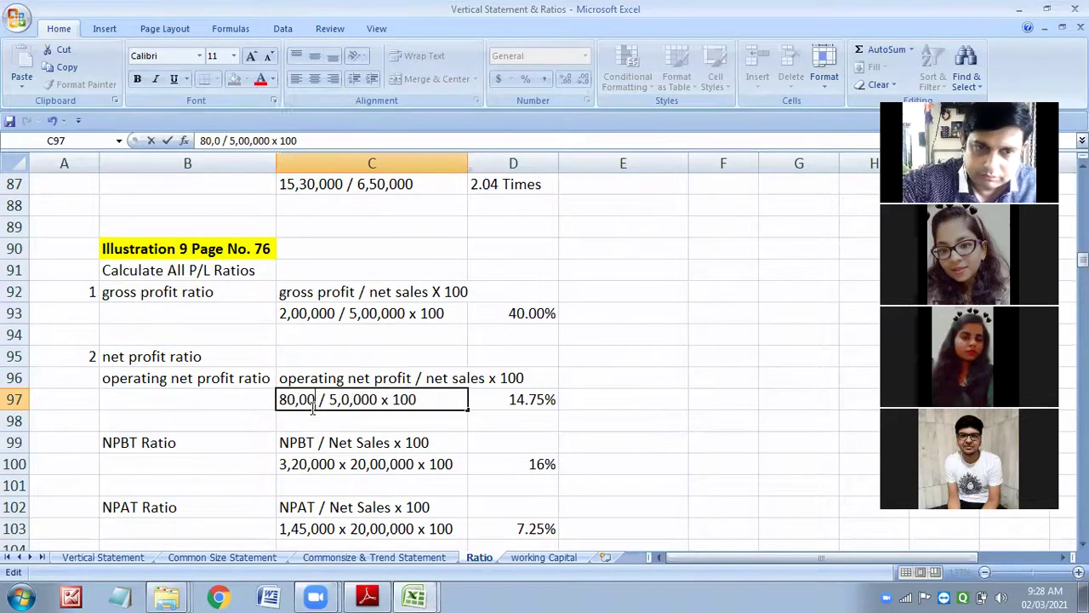
Set the operating net profit ratio result in D97 to 15.99%.
{"action": "left_click", "coordinate": [539, 400]}
{"action": "double_click", "coordinate": [540, 400]}
{"action": "left_click_drag", "start_coordinate": [550, 400], "coordinate": [512, 399]}
{"action": "type", "text": "15"}
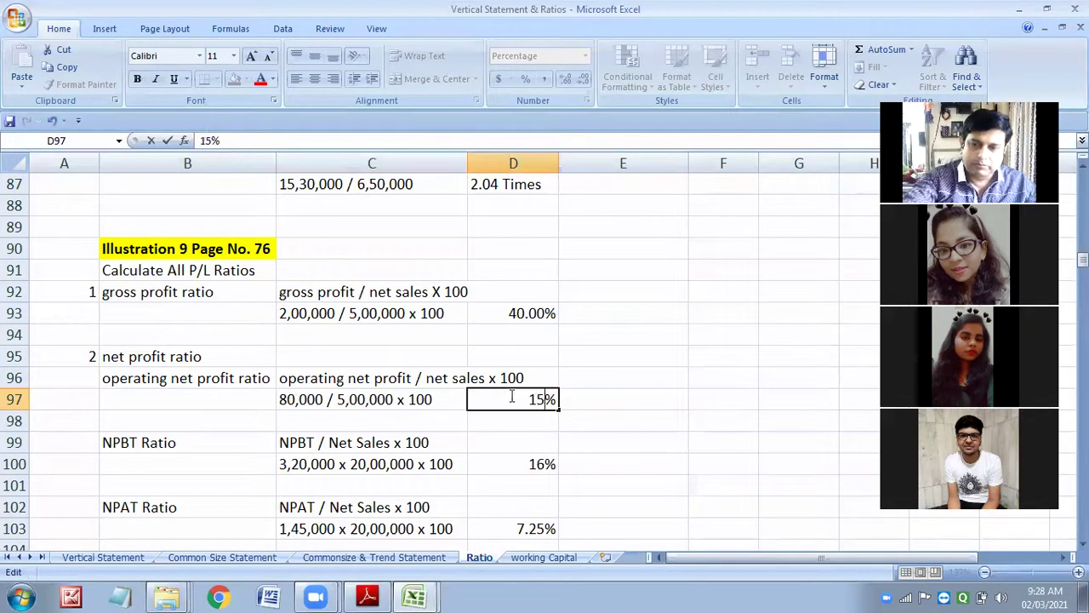
{"action": "type", "text": ".99"}
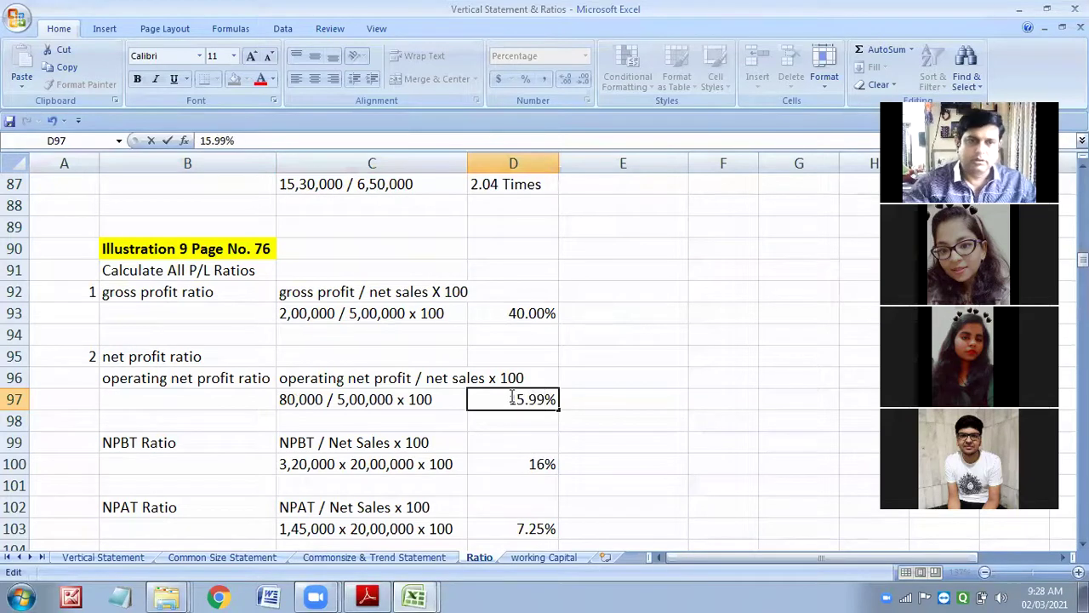
{"action": "left_click", "coordinate": [417, 441]}
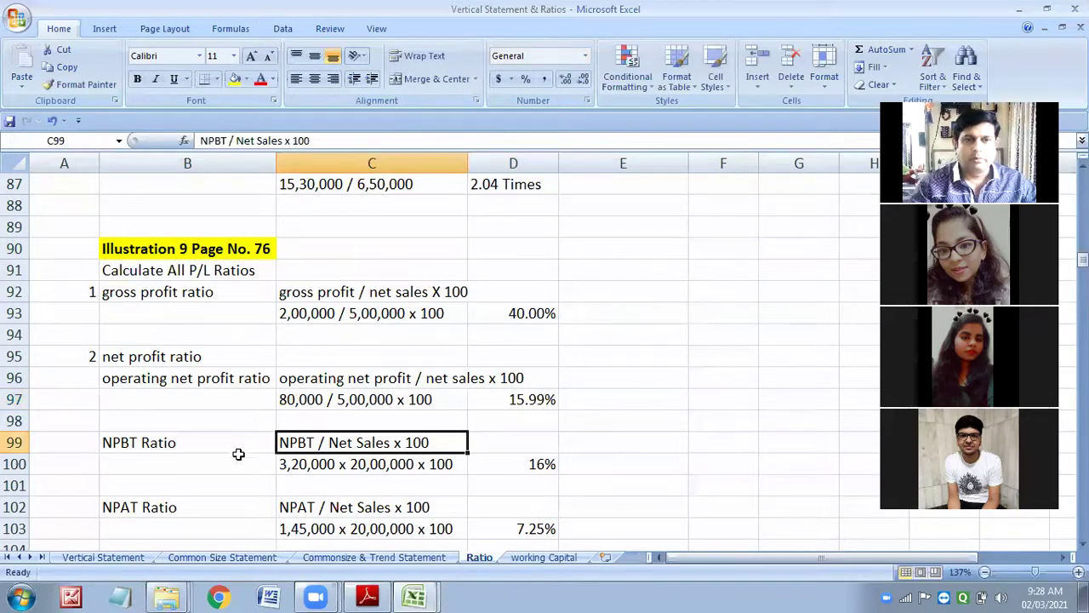
Delete rows 102 and 103 containing the NPAT Ratio formula and calculation.
{"action": "scroll", "coordinate": [246, 486], "scroll_direction": "down", "scroll_amount": 2}
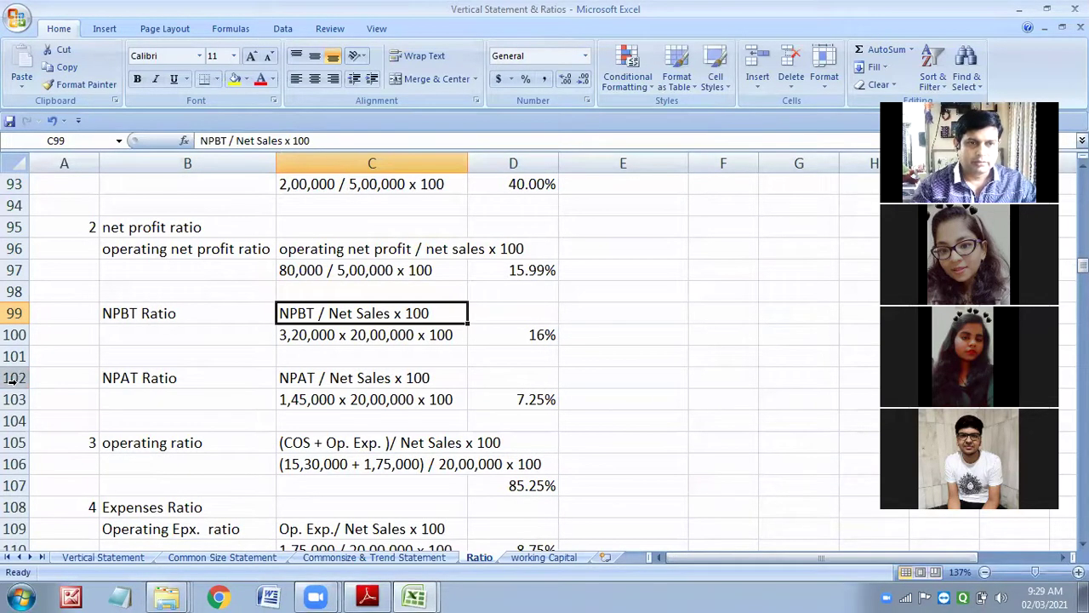
{"action": "left_click_drag", "start_coordinate": [13, 378], "coordinate": [14, 399]}
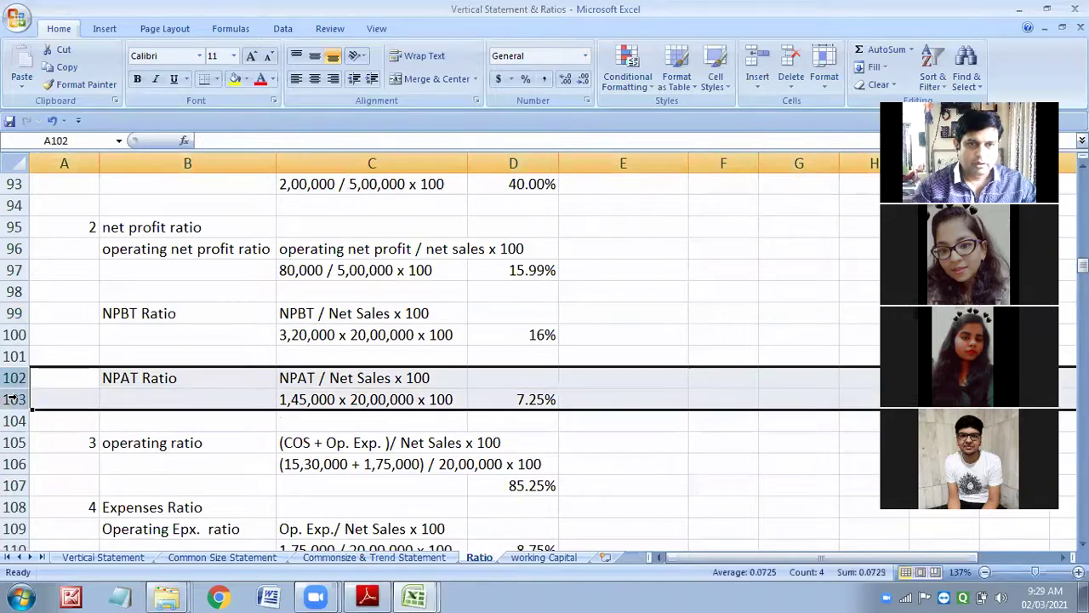
{"action": "right_click", "coordinate": [14, 399]}
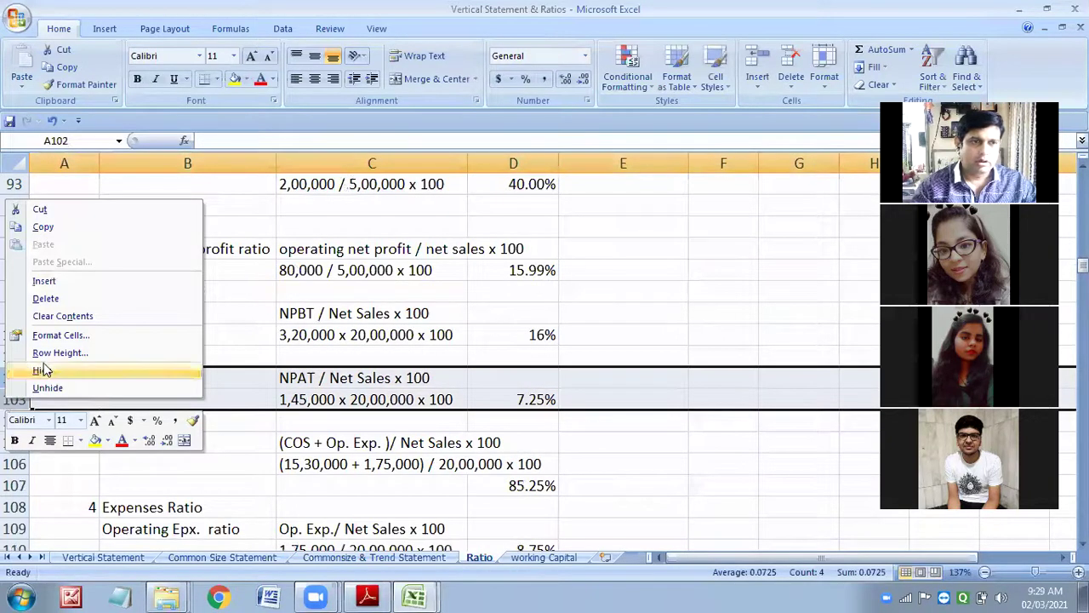
{"action": "left_click", "coordinate": [47, 299]}
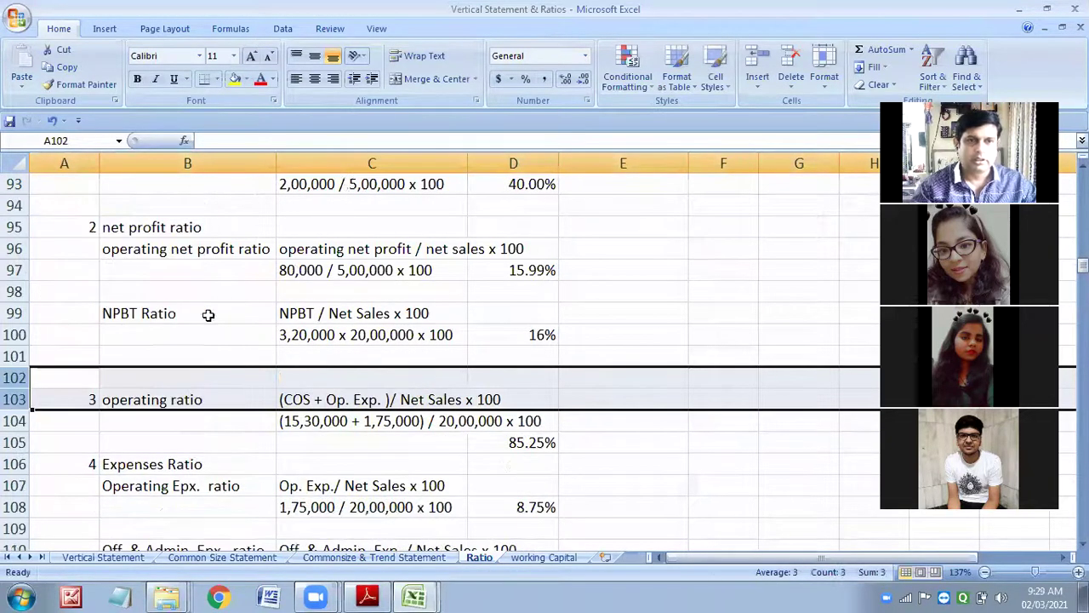
Update the NPBT ratio calculation in C100 to 84,000 x 5,00,000 x 100.
{"action": "left_click", "coordinate": [271, 332]}
{"action": "left_click", "coordinate": [304, 332]}
{"action": "double_click", "coordinate": [352, 335]}
{"action": "left_click_drag", "start_coordinate": [351, 335], "coordinate": [367, 338]}
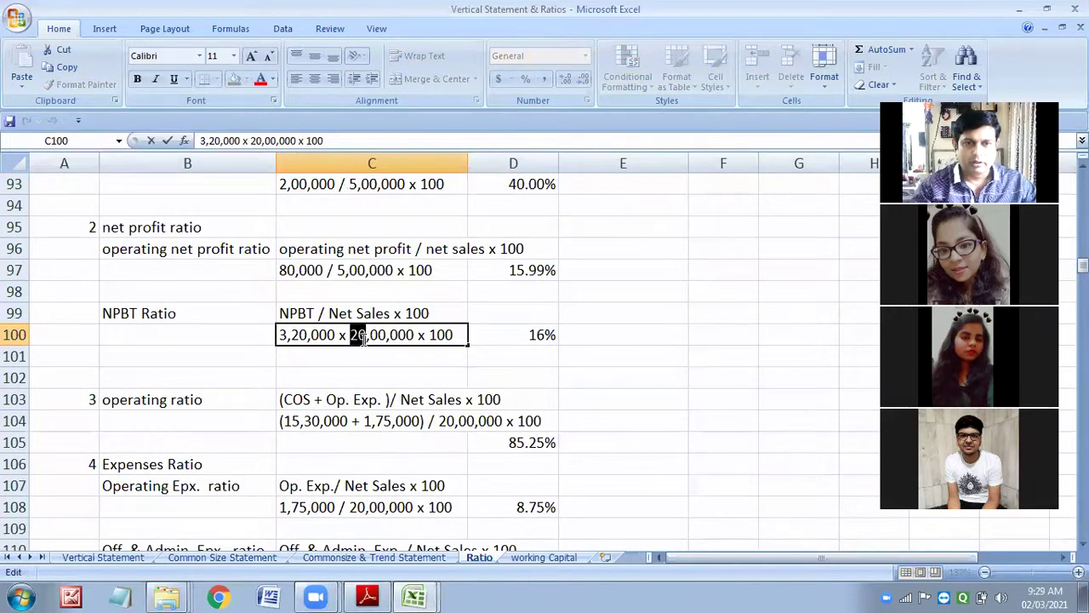
{"action": "type", "text": "5"}
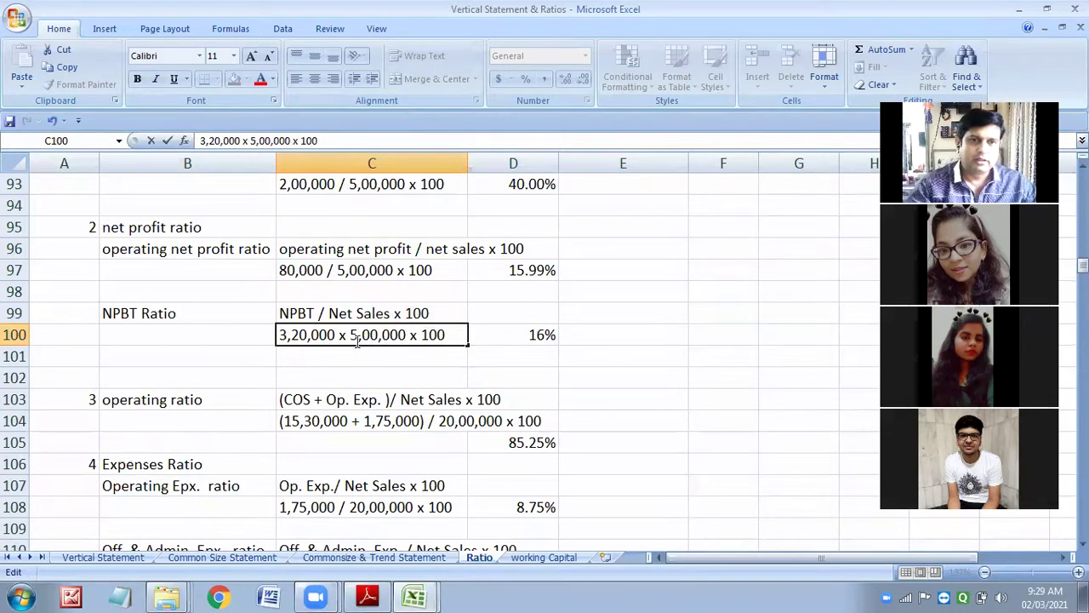
{"action": "left_click_drag", "start_coordinate": [335, 334], "coordinate": [281, 336]}
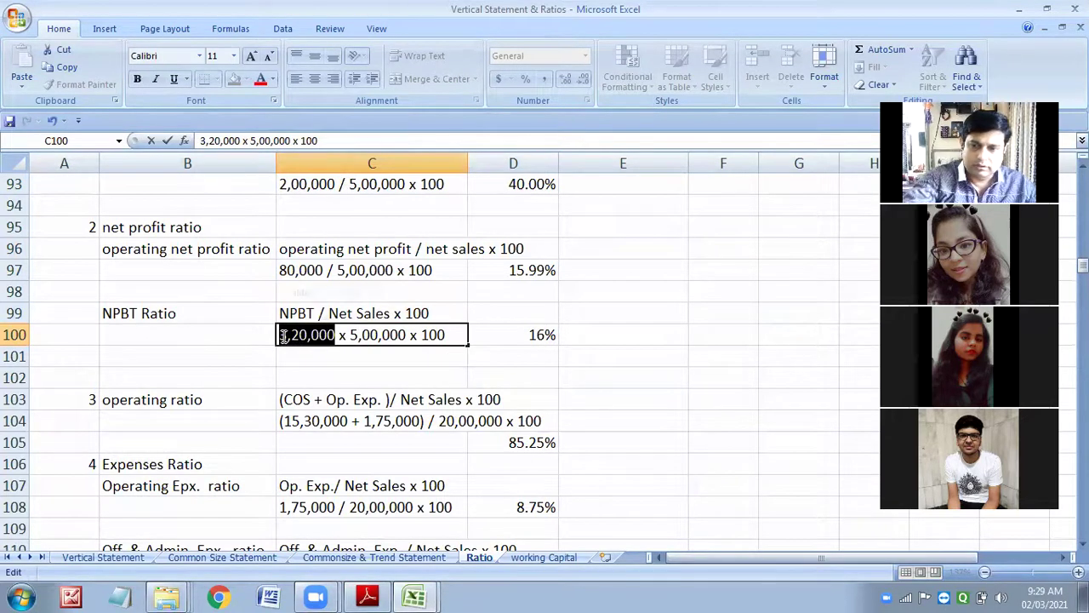
{"action": "type", "text": "84,"}
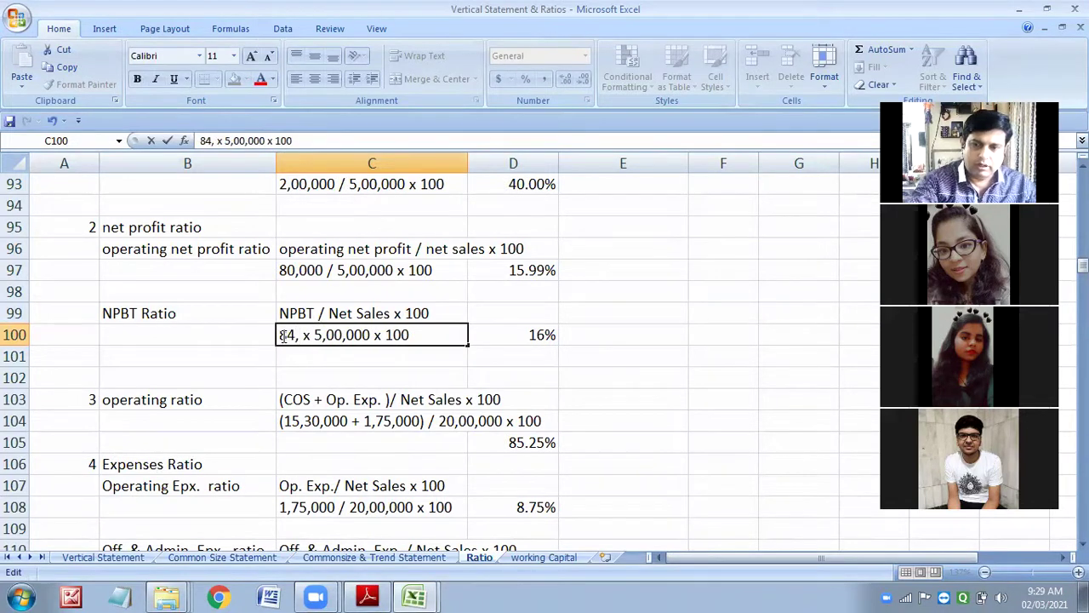
{"action": "type", "text": "000"}
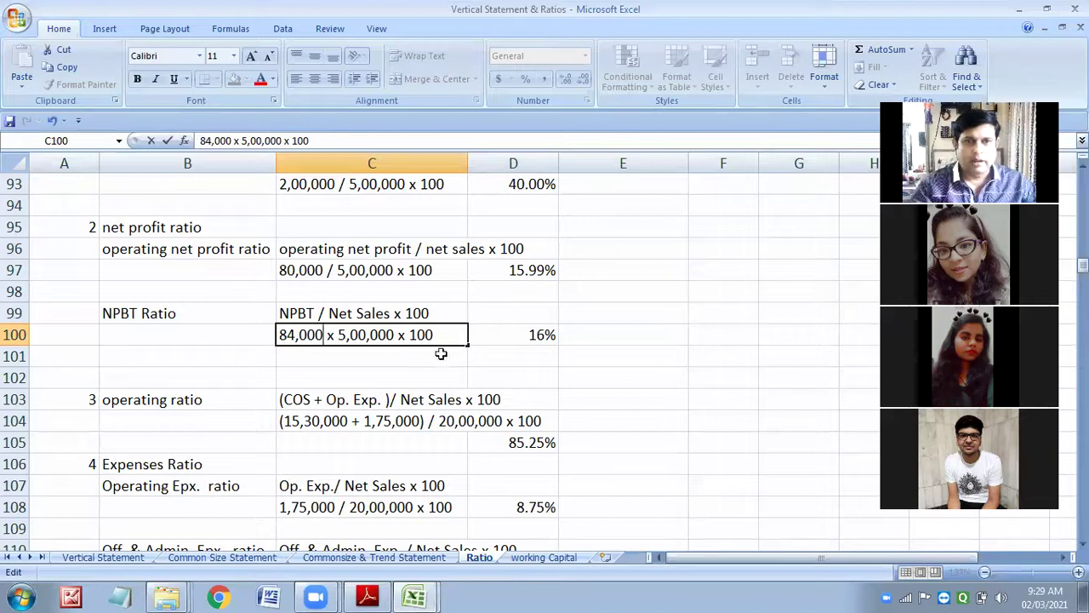
{"action": "left_click", "coordinate": [542, 373]}
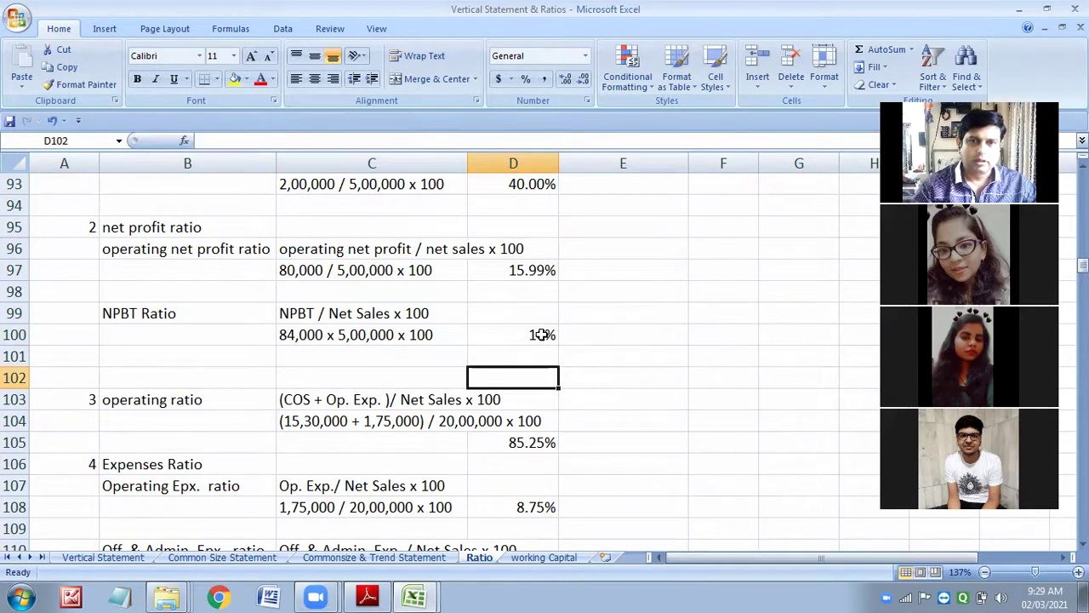
Set the NPBT ratio result in D100 to 16.80%.
{"action": "double_click", "coordinate": [542, 335]}
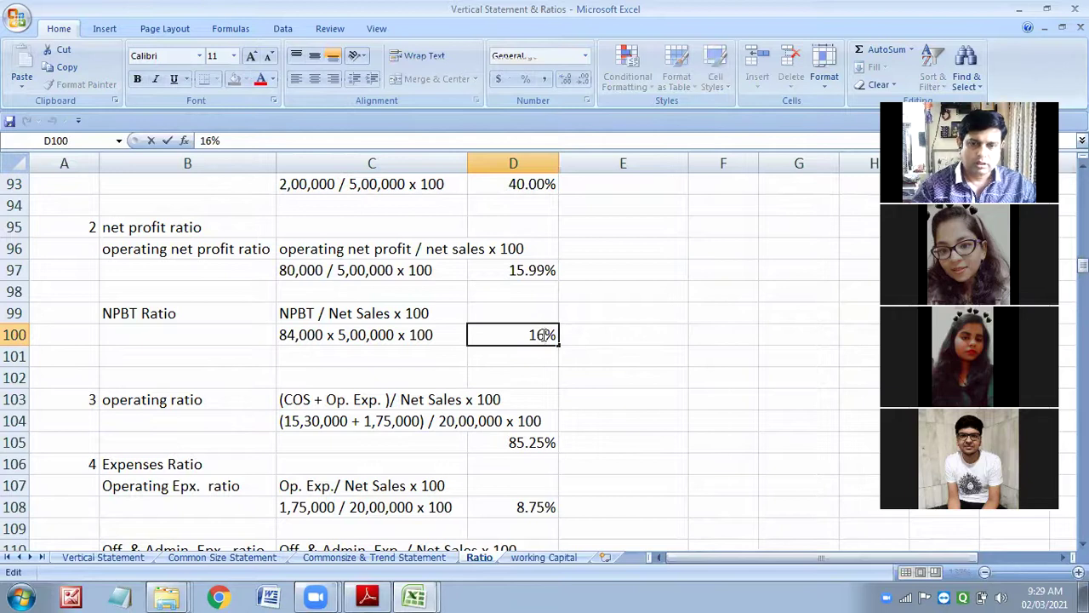
{"action": "type", "text": ".80"}
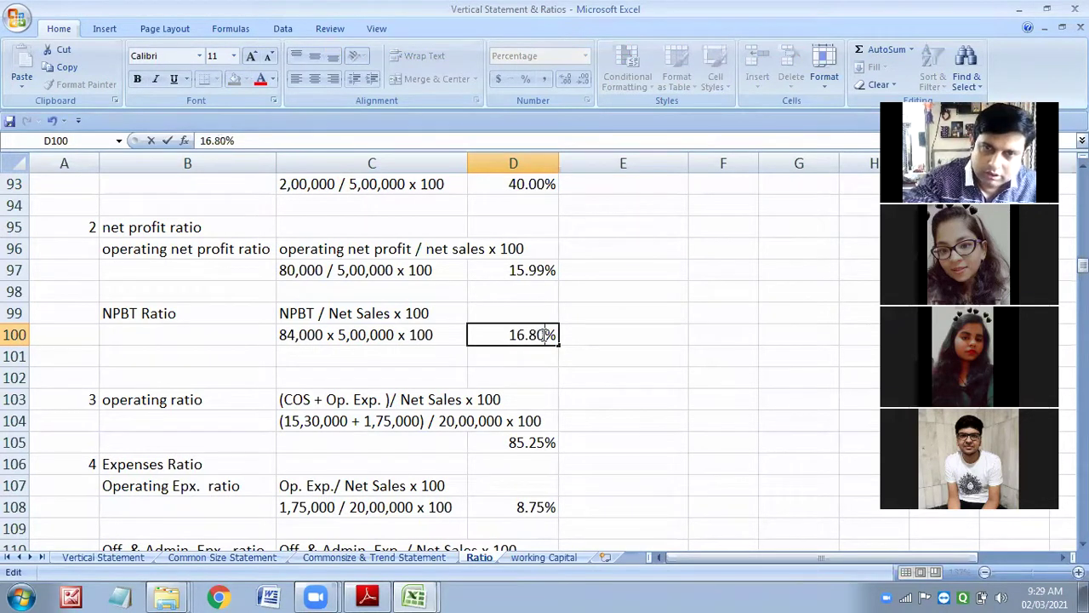
{"action": "left_click", "coordinate": [554, 373]}
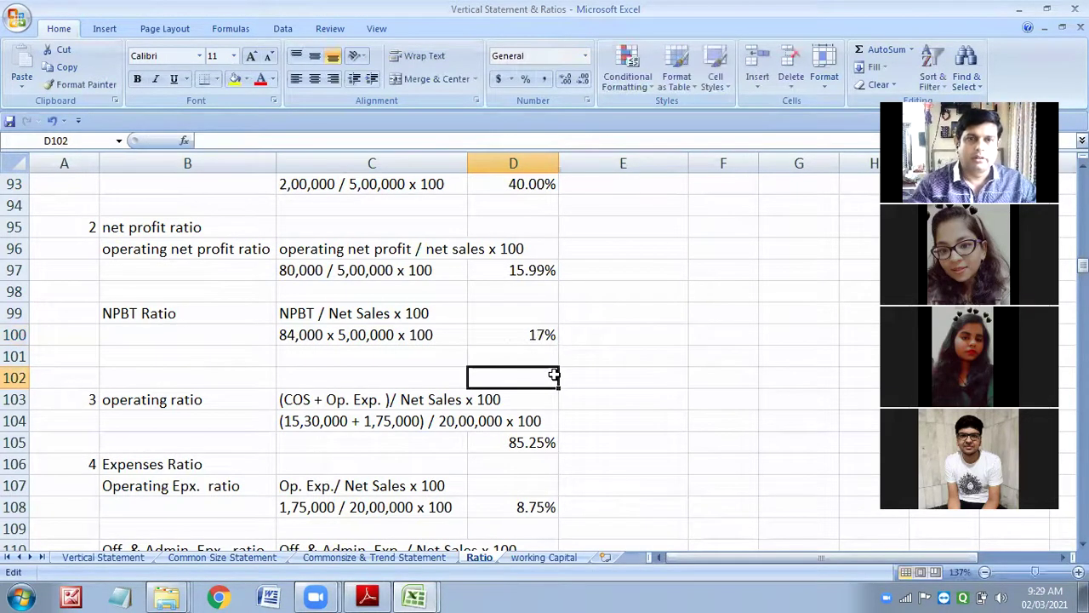
Try to adjust the decimal places displayed for the NPBT ratio percentage in D100.
{"action": "left_click", "coordinate": [542, 335]}
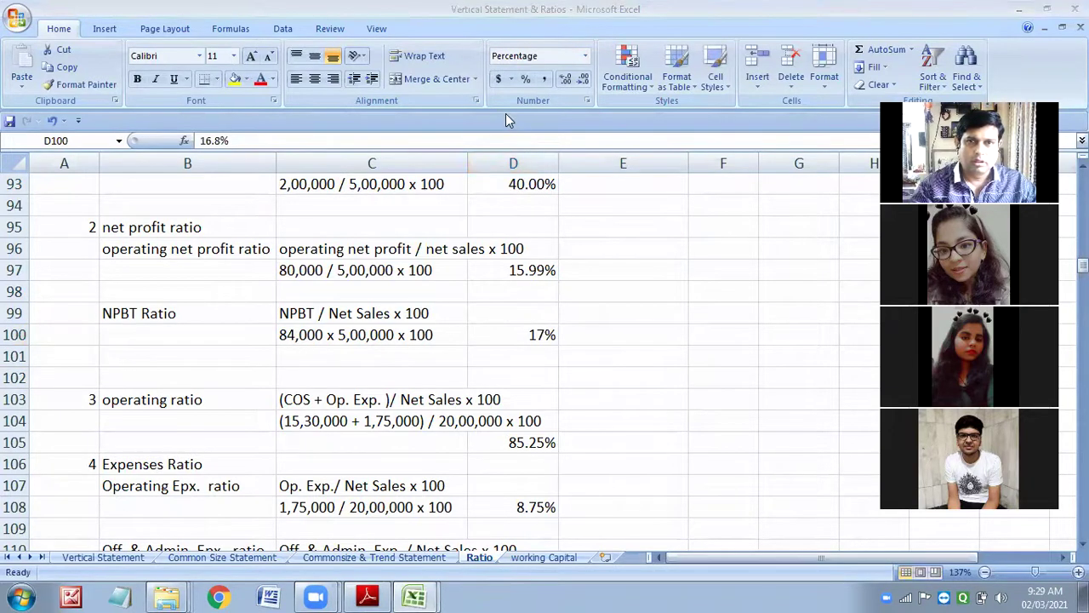
{"action": "left_click", "coordinate": [583, 80]}
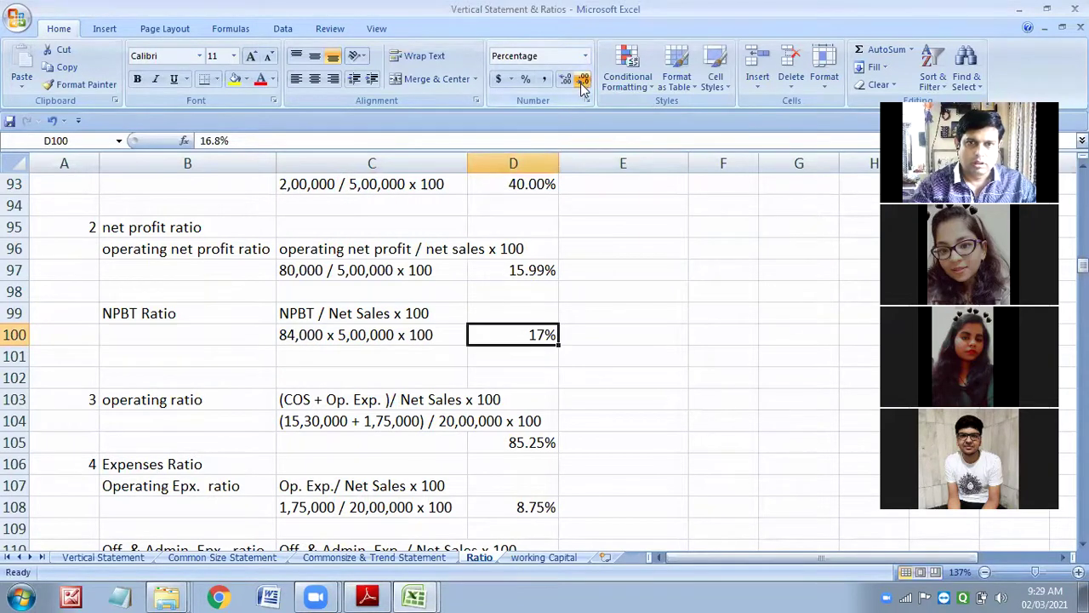
{"action": "double_click", "coordinate": [535, 334]}
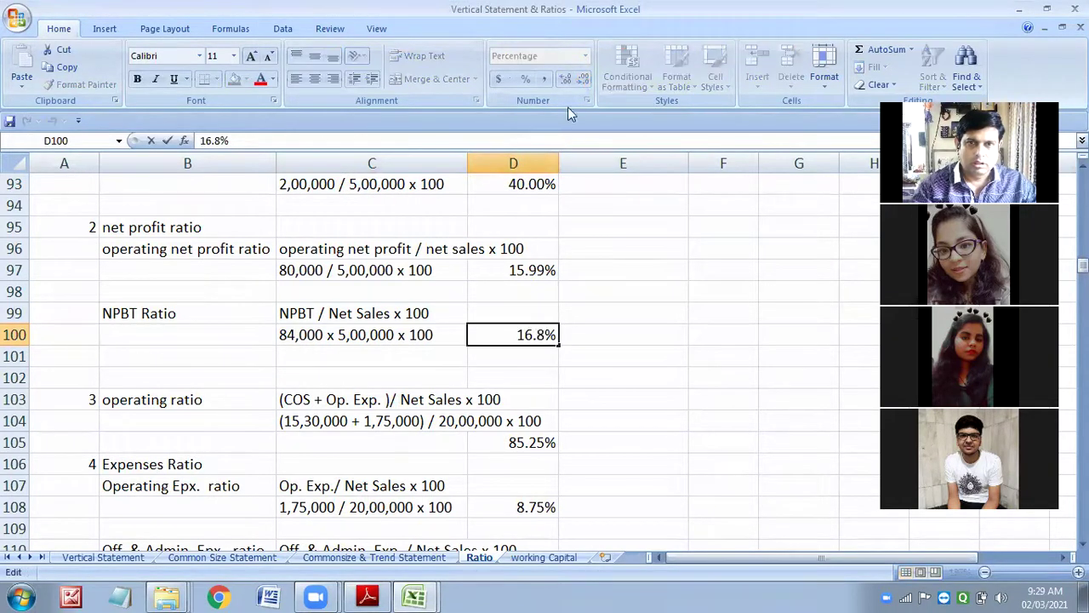
{"action": "left_click", "coordinate": [632, 357]}
{"action": "left_click", "coordinate": [550, 332]}
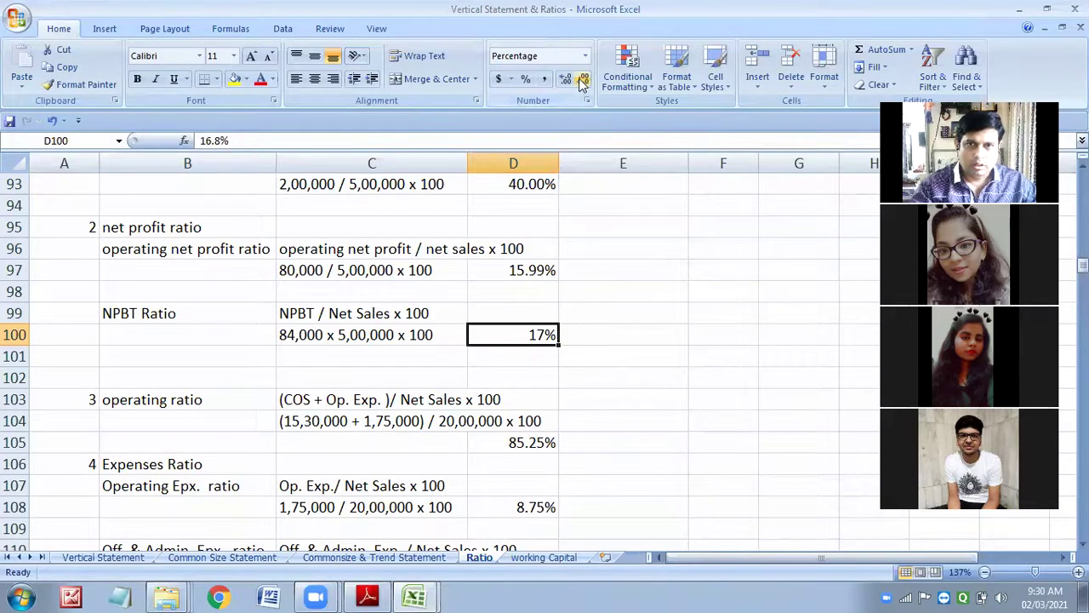
{"action": "left_click", "coordinate": [595, 338]}
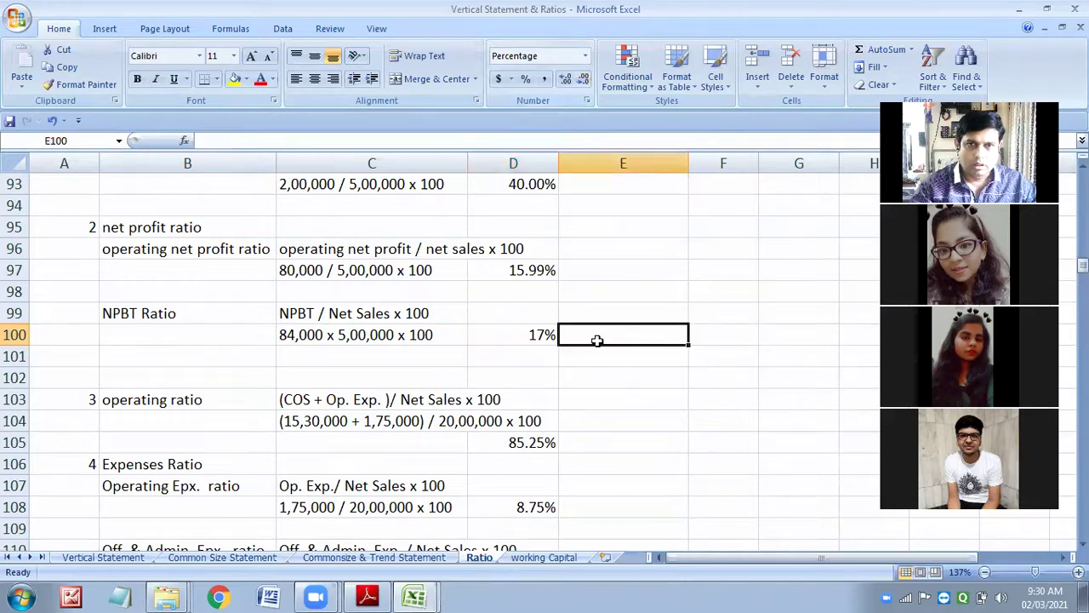
{"action": "double_click", "coordinate": [510, 333]}
{"action": "left_click", "coordinate": [489, 378]}
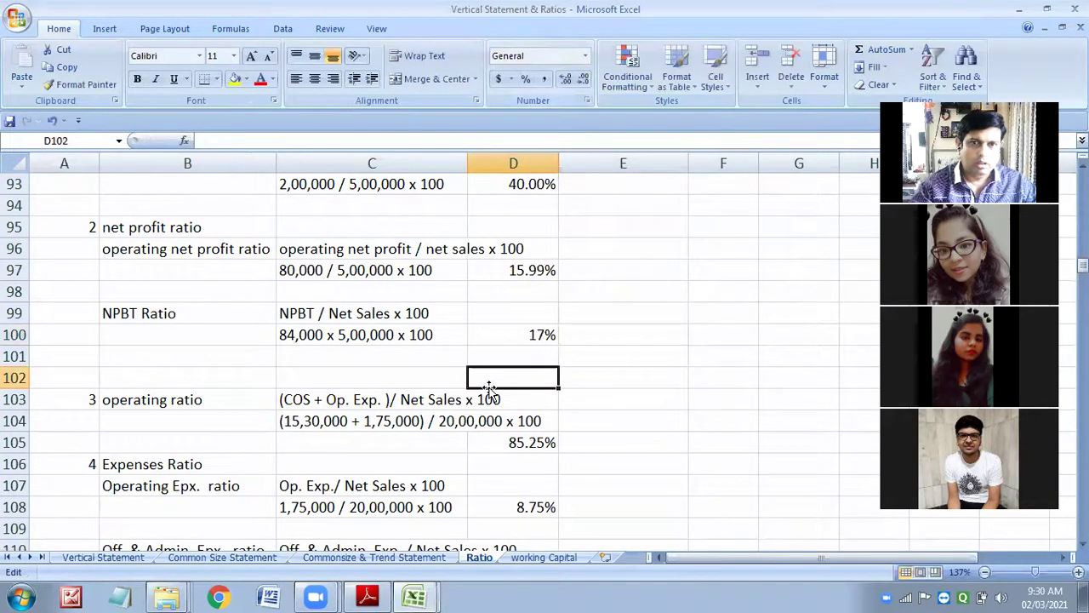
{"action": "left_click", "coordinate": [500, 337]}
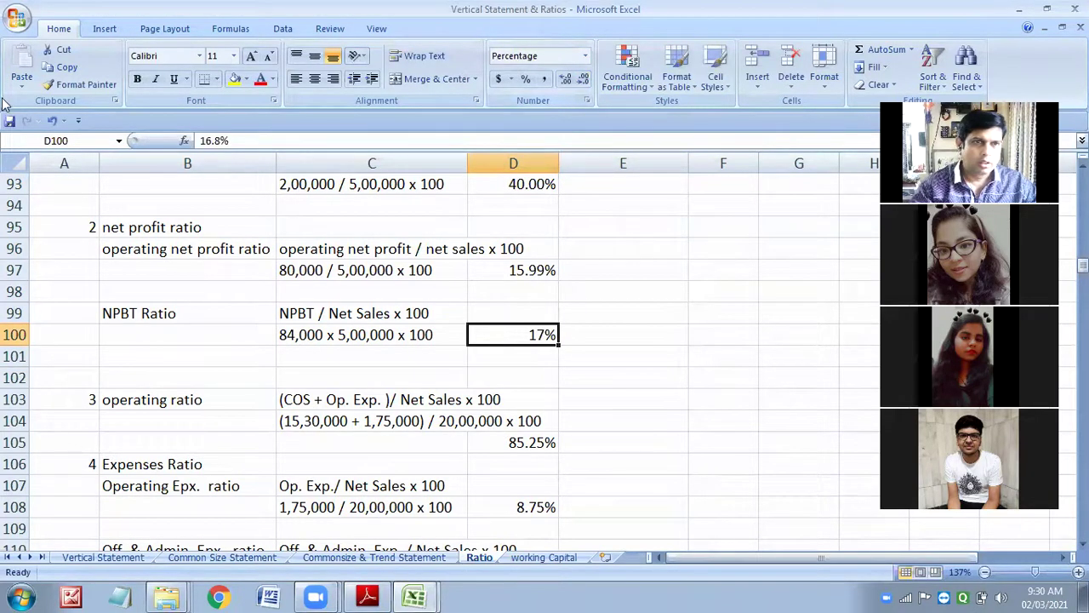
{"action": "double_click", "coordinate": [530, 334]}
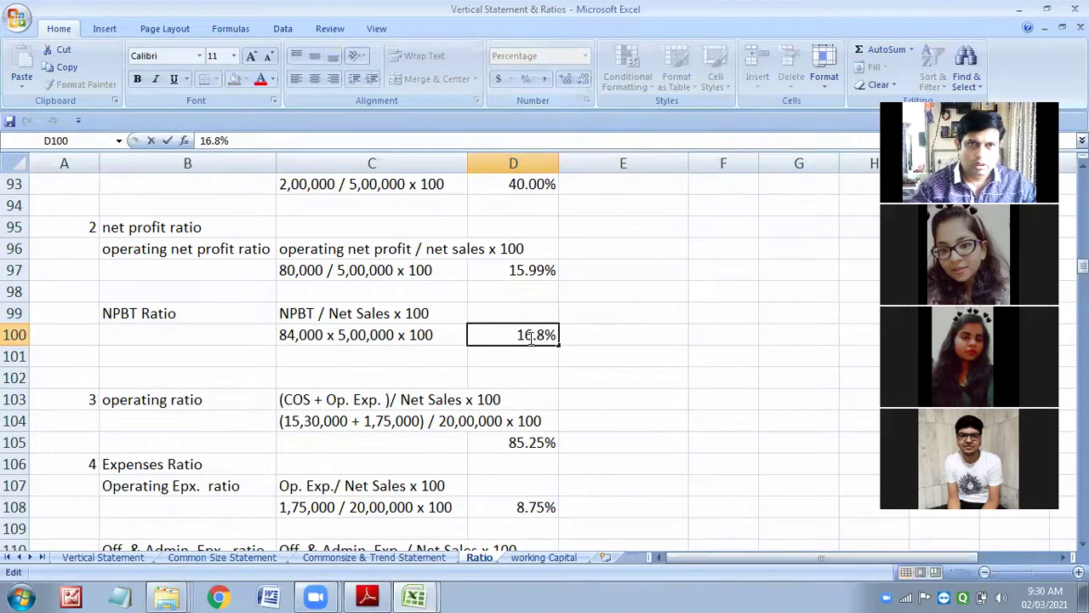
{"action": "left_click", "coordinate": [652, 382]}
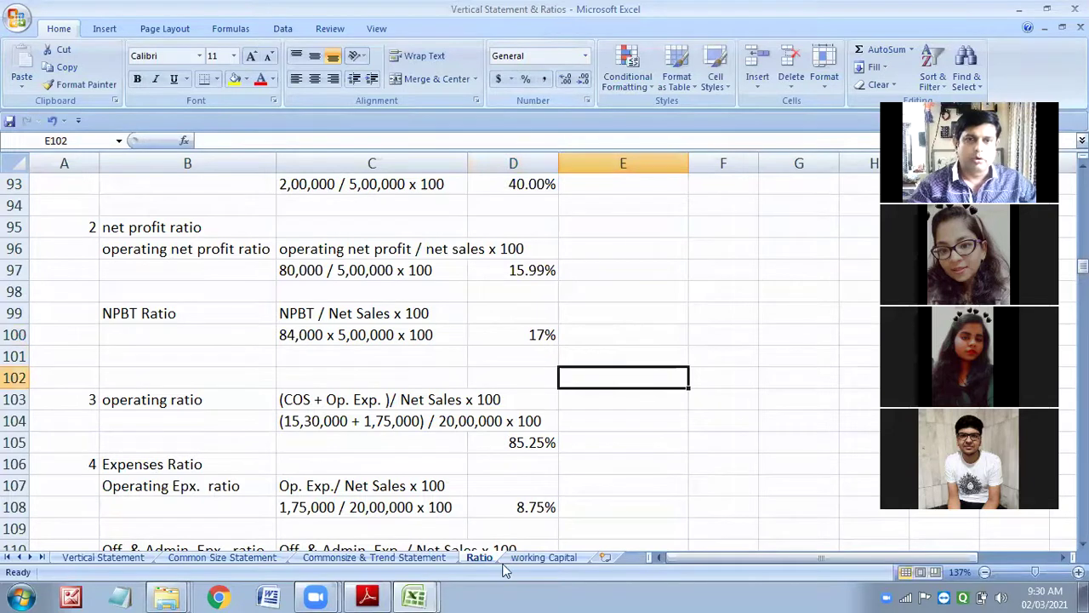
Update the operating ratio calculation in C104 to (3,00,000 + 1,20,000) / 5,00,000 x 100.
{"action": "left_click", "coordinate": [160, 411]}
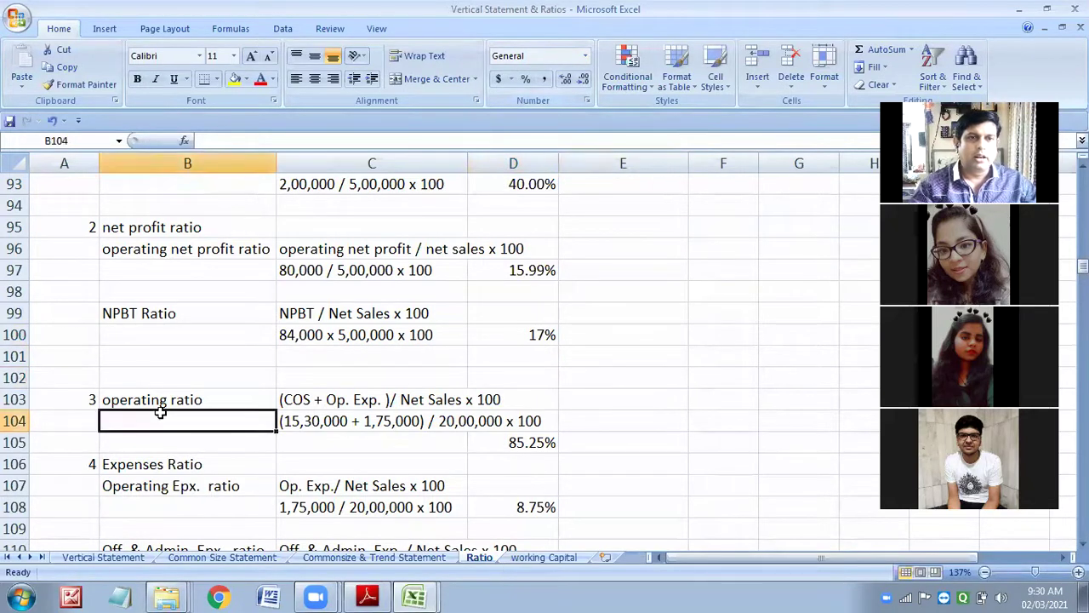
{"action": "left_click", "coordinate": [169, 399]}
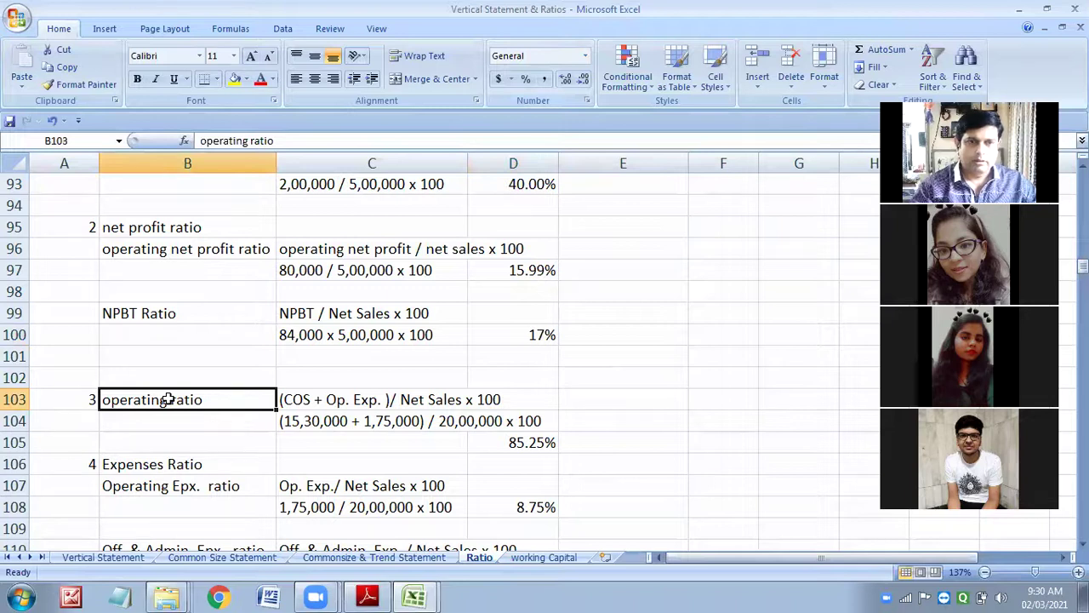
{"action": "double_click", "coordinate": [350, 420]}
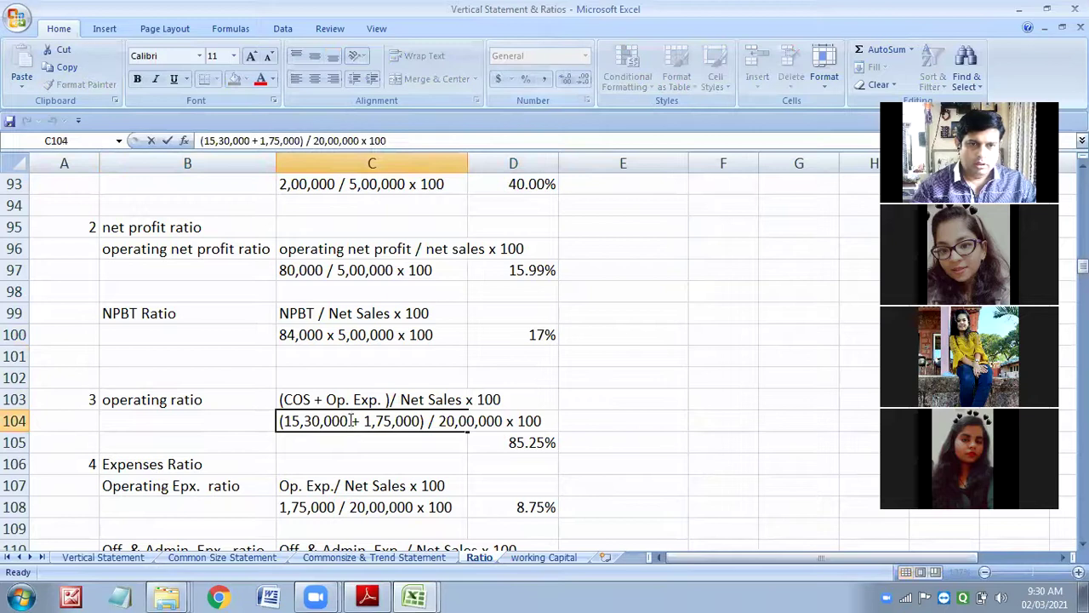
{"action": "left_click_drag", "start_coordinate": [353, 420], "coordinate": [286, 420]}
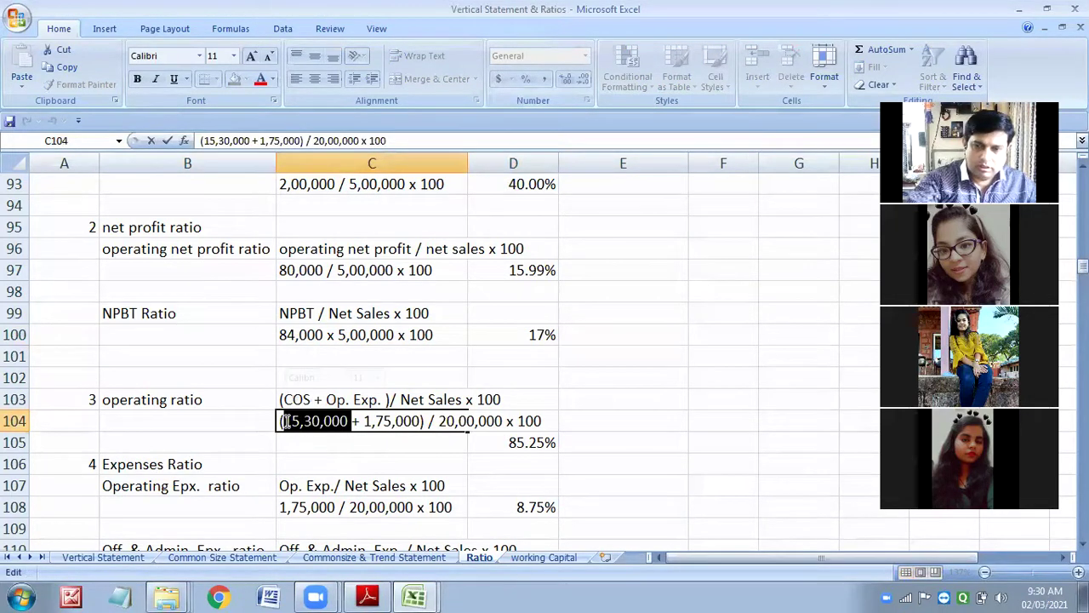
{"action": "key", "text": "BackSpace"}
{"action": "type", "text": "3,00"}
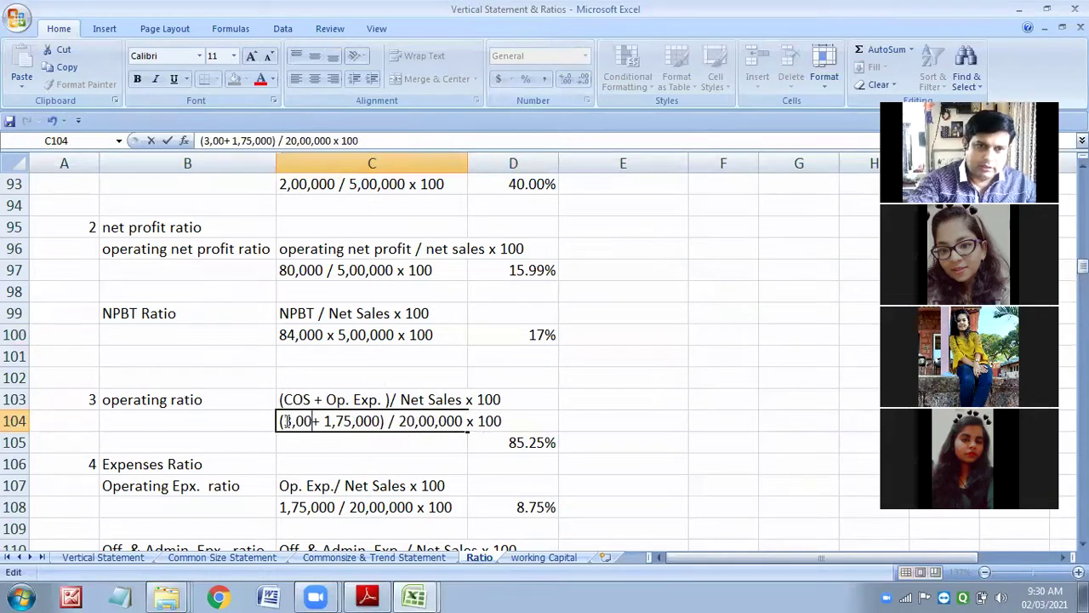
{"action": "type", "text": ",000"}
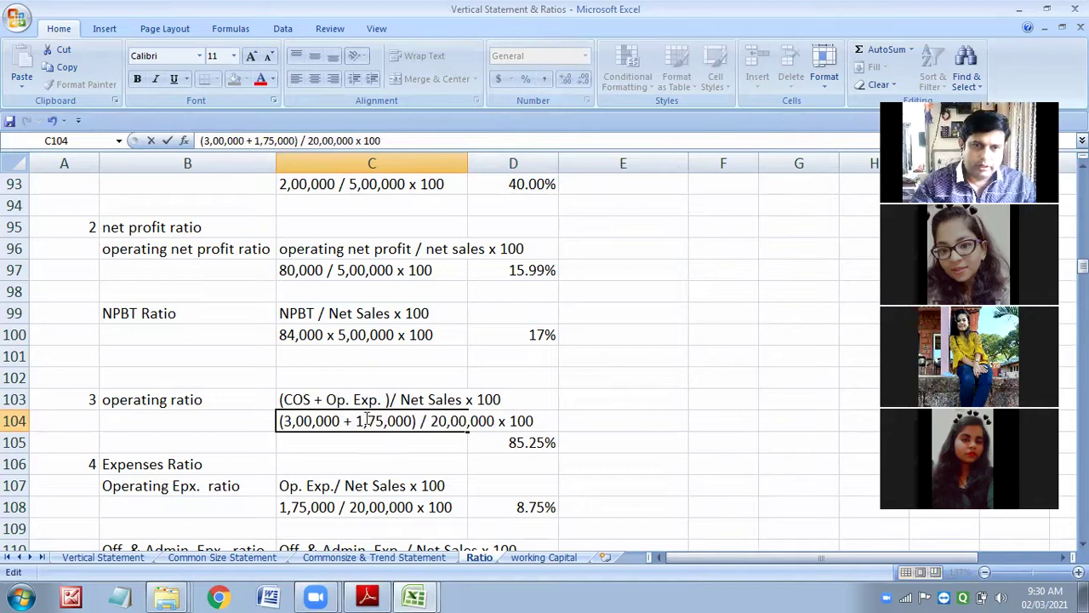
{"action": "left_click_drag", "start_coordinate": [384, 420], "coordinate": [373, 420]}
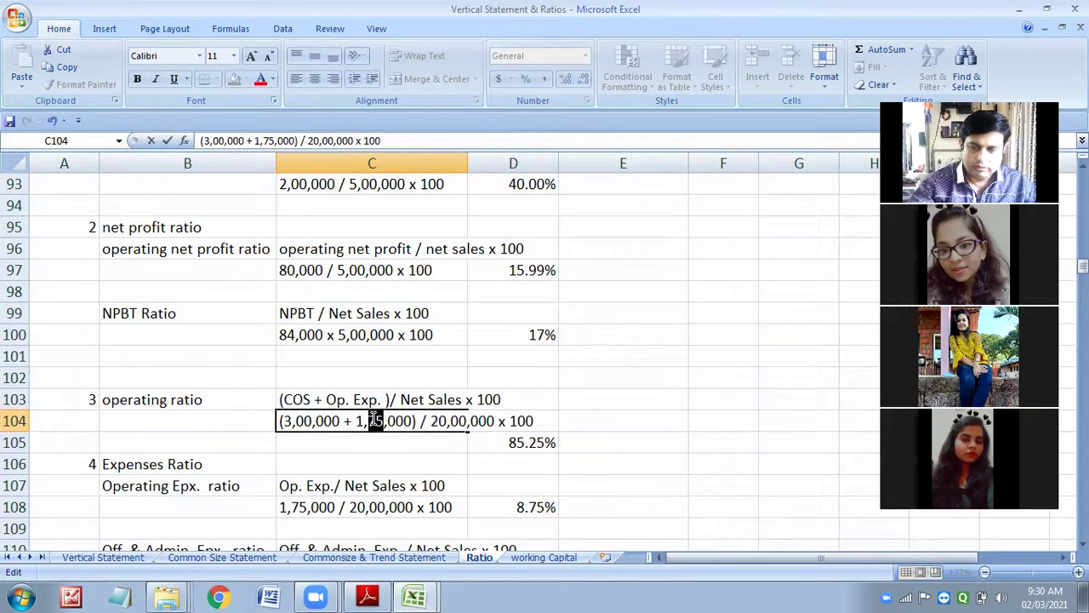
{"action": "type", "text": "20"}
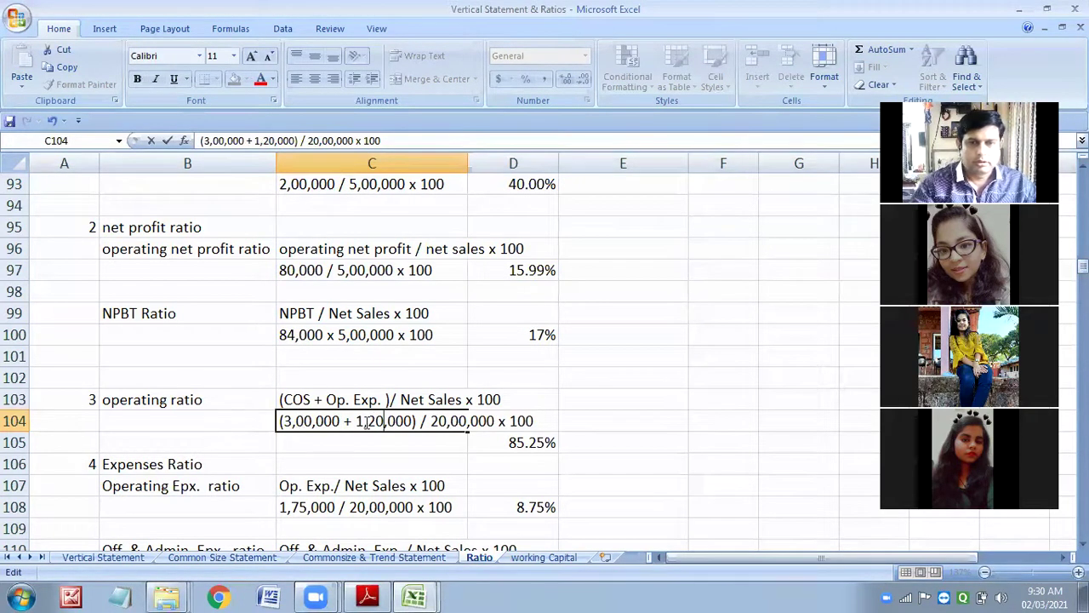
{"action": "left_click_drag", "start_coordinate": [448, 421], "coordinate": [432, 420]}
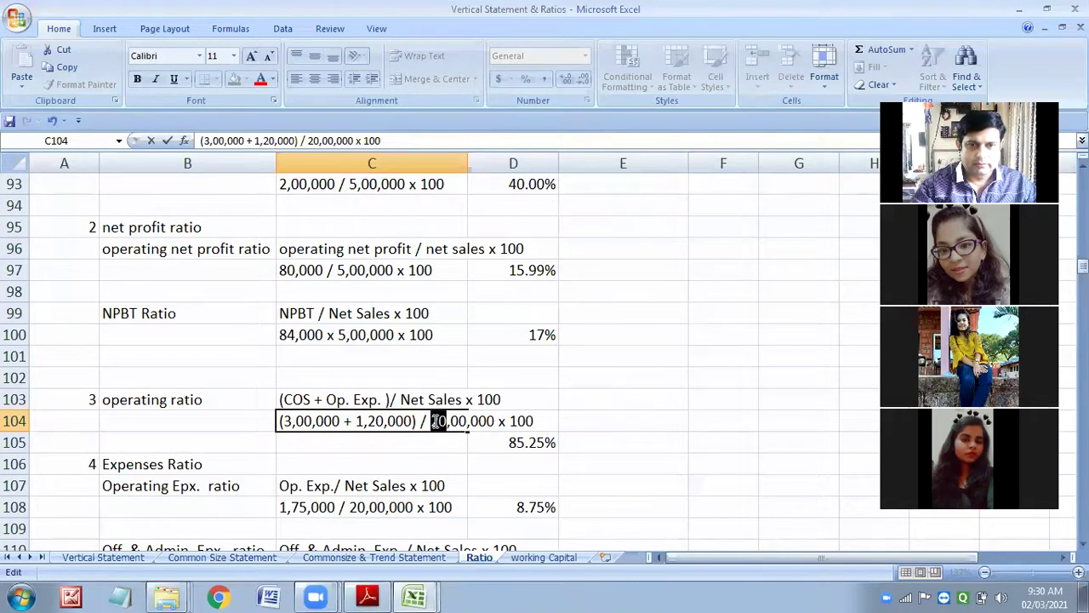
{"action": "type", "text": "5"}
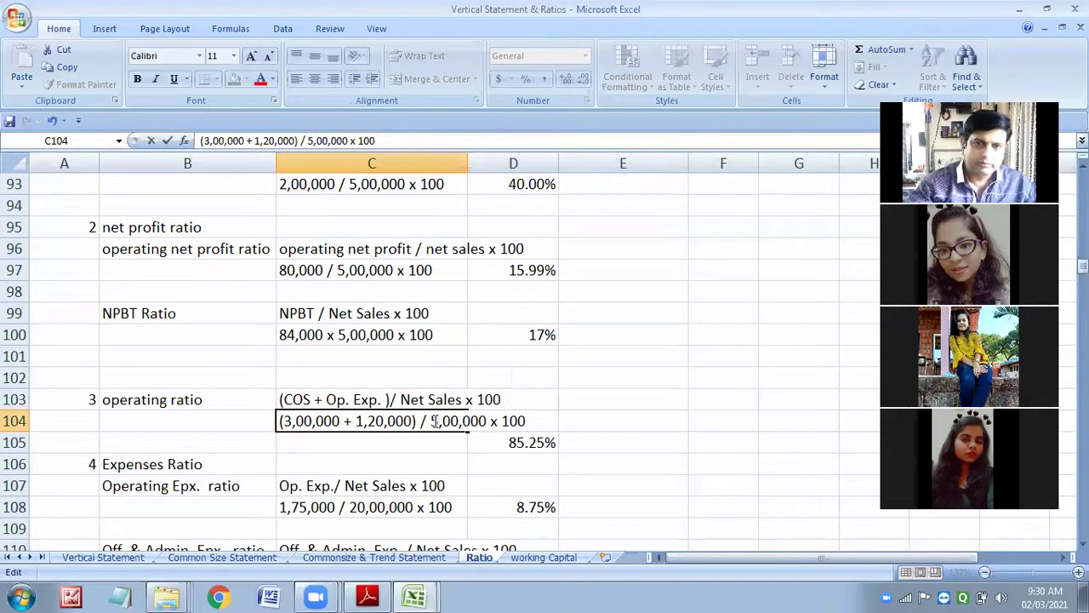
{"action": "left_click", "coordinate": [554, 459]}
Set the operating ratio result in D105 to 84%.
{"action": "left_click", "coordinate": [533, 440]}
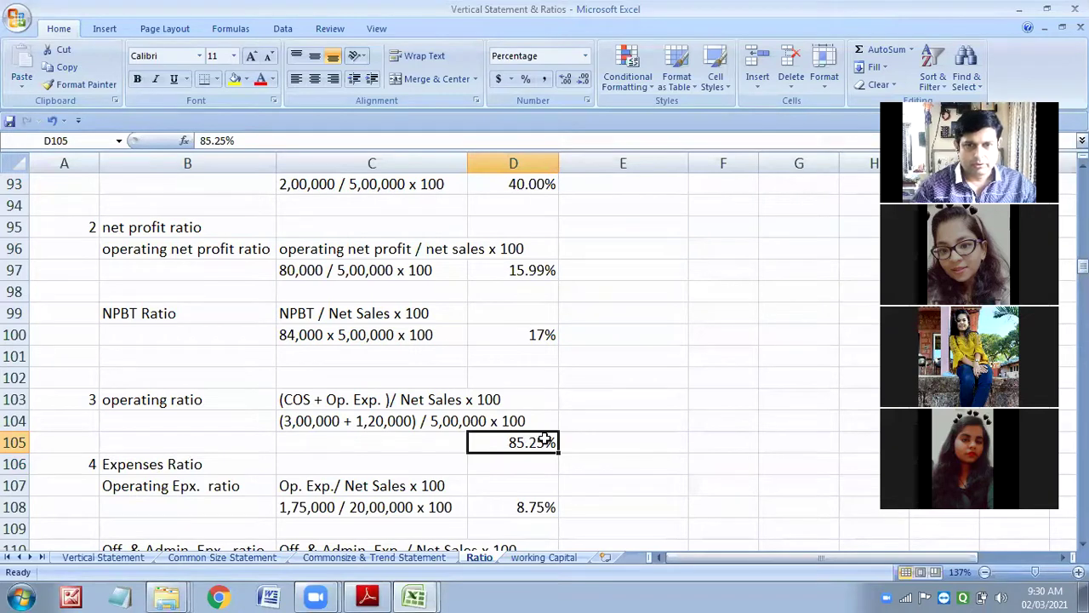
{"action": "double_click", "coordinate": [544, 438]}
{"action": "left_click_drag", "start_coordinate": [545, 438], "coordinate": [518, 438]}
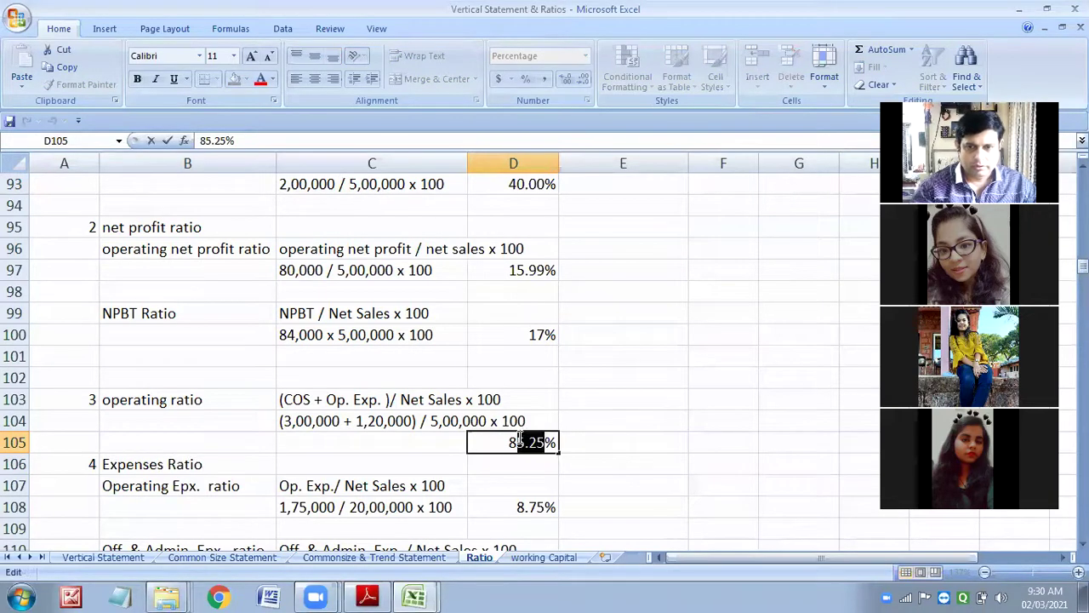
{"action": "type", "text": "4"}
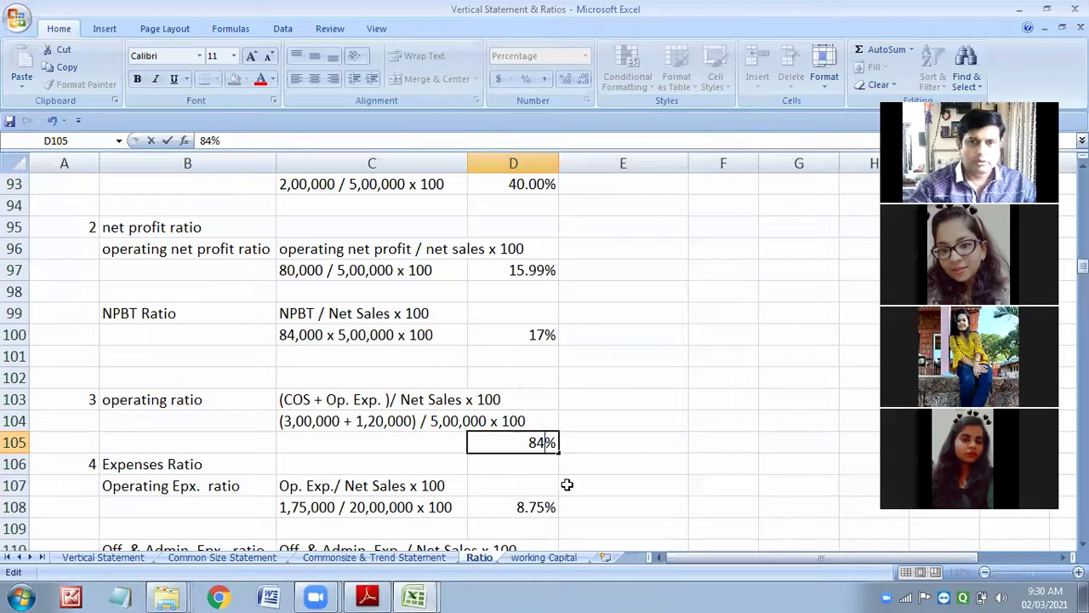
{"action": "left_click", "coordinate": [548, 470]}
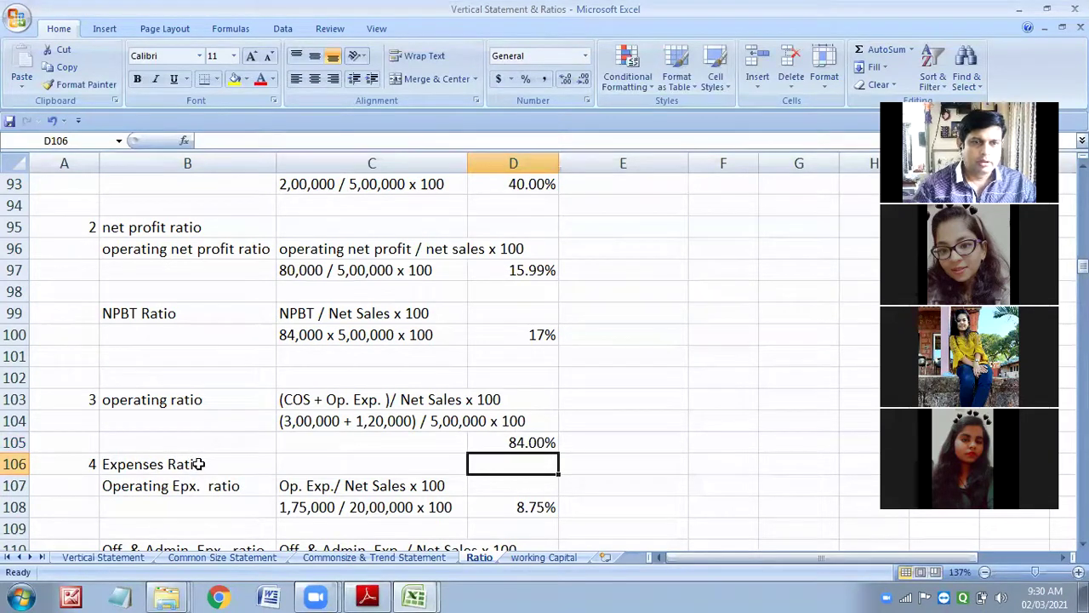
Update the operating expense ratio calculation in C108 to 20,000 / 5,00,000 x 100.
{"action": "scroll", "coordinate": [199, 464], "scroll_direction": "down", "scroll_amount": 1}
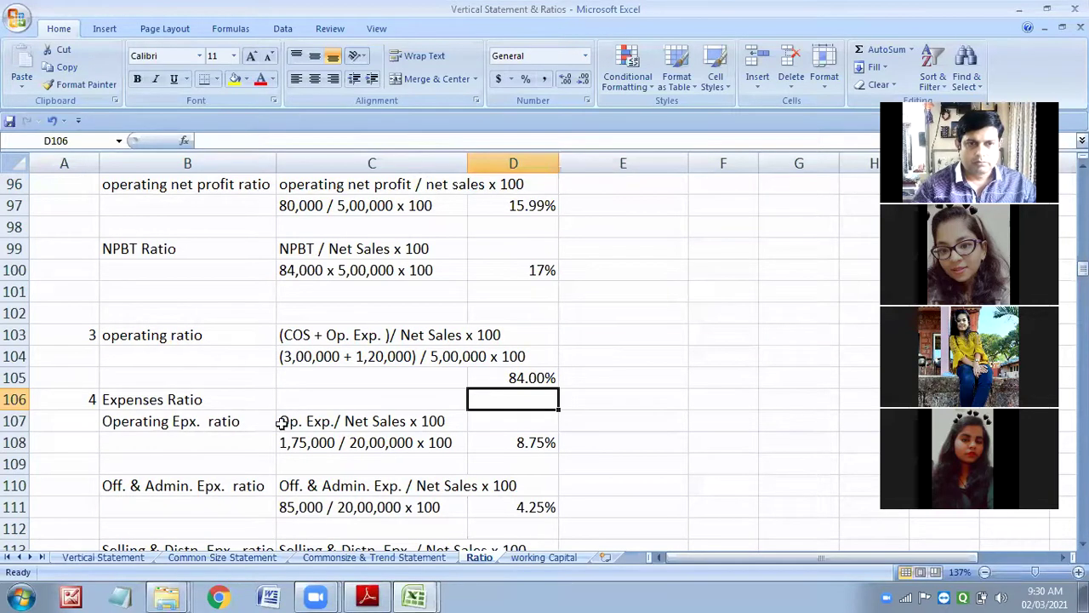
{"action": "scroll", "coordinate": [302, 423], "scroll_direction": "down", "scroll_amount": 1}
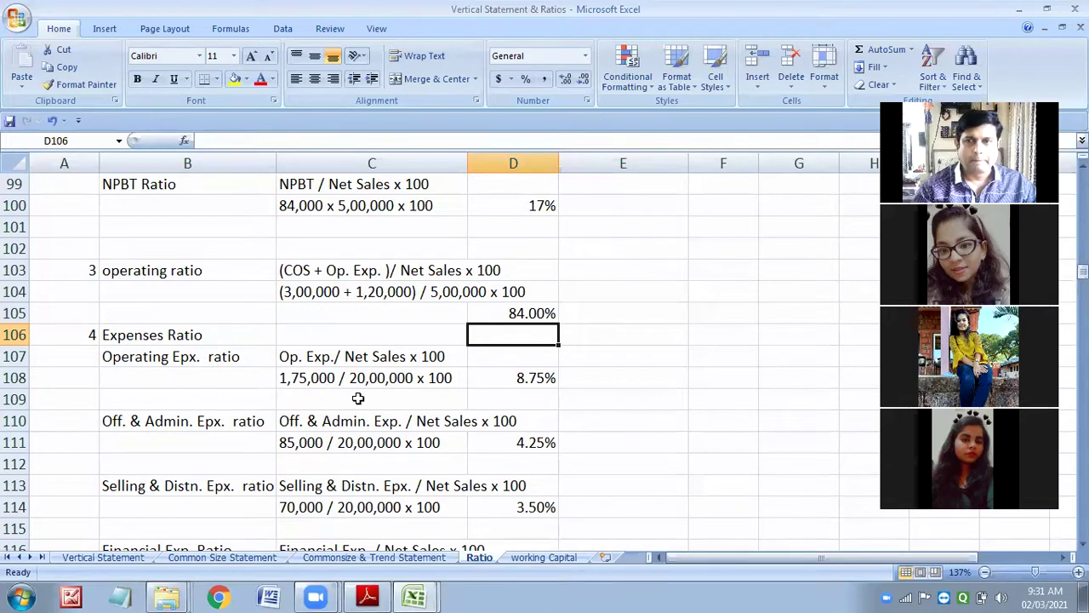
{"action": "scroll", "coordinate": [219, 422], "scroll_direction": "down", "scroll_amount": 2}
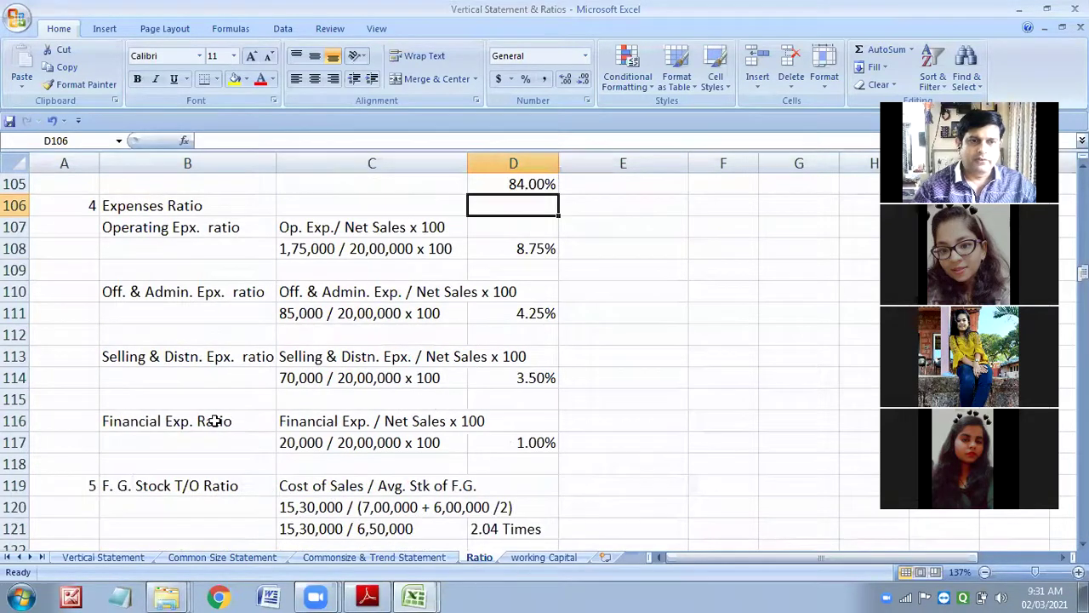
{"action": "scroll", "coordinate": [216, 421], "scroll_direction": "up", "scroll_amount": 1}
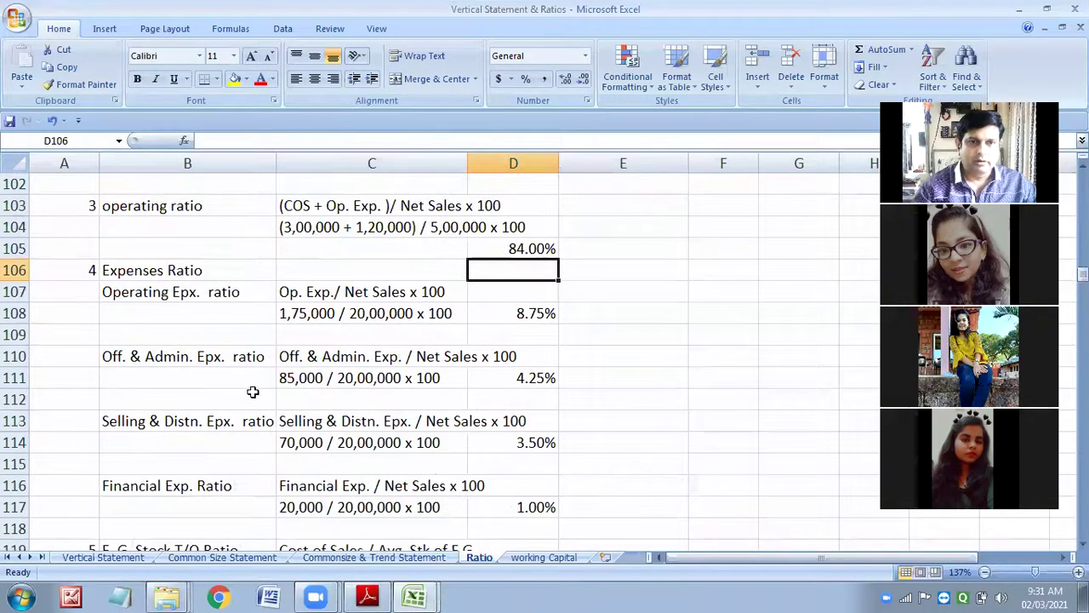
{"action": "double_click", "coordinate": [334, 314]}
{"action": "left_click_drag", "start_coordinate": [334, 313], "coordinate": [288, 297]}
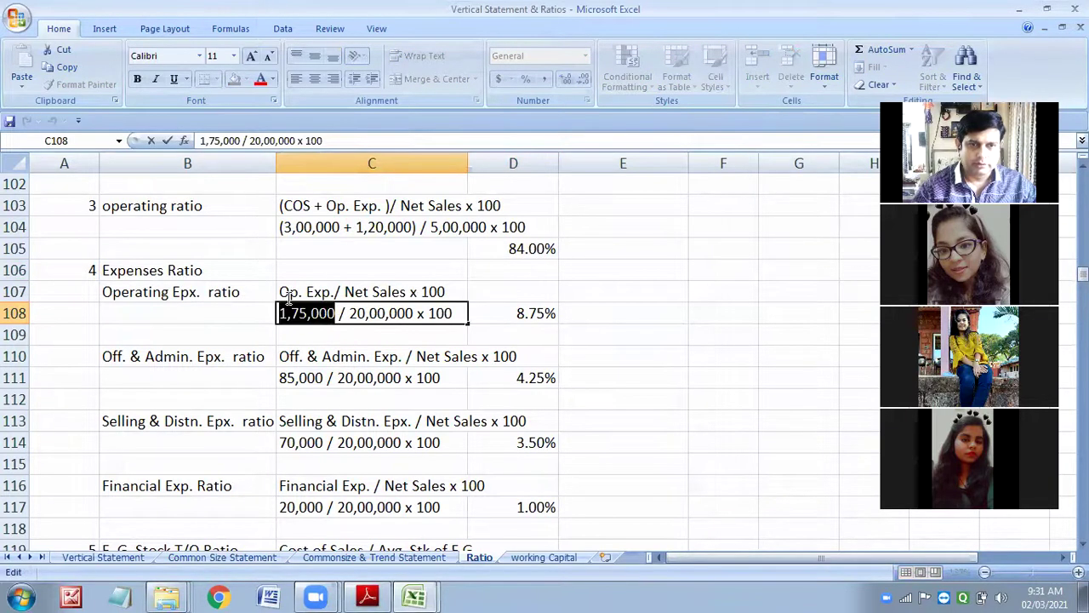
{"action": "type", "text": "20,"}
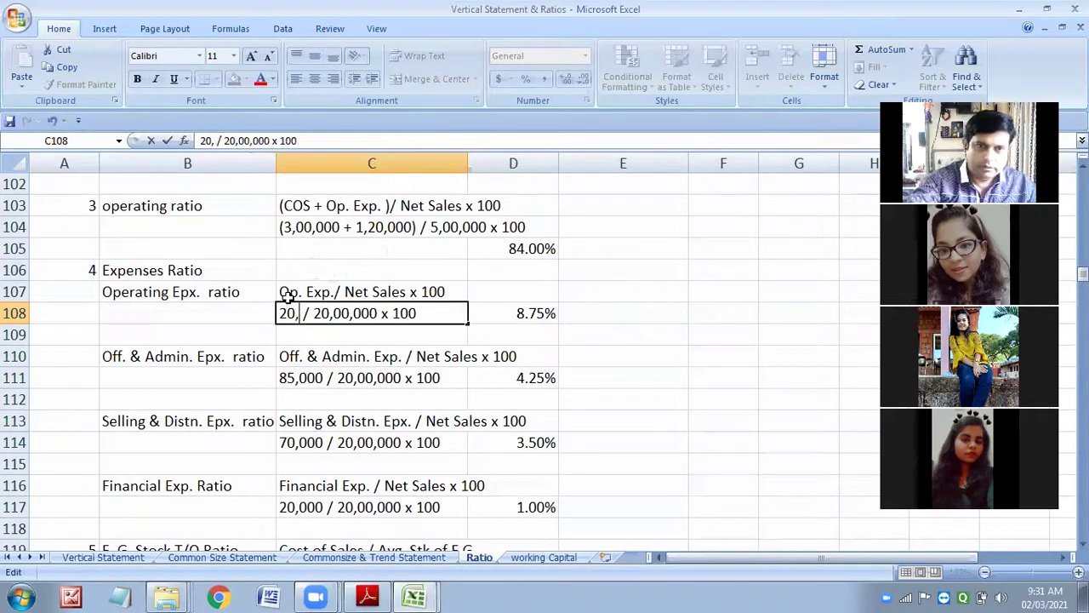
{"action": "type", "text": "000"}
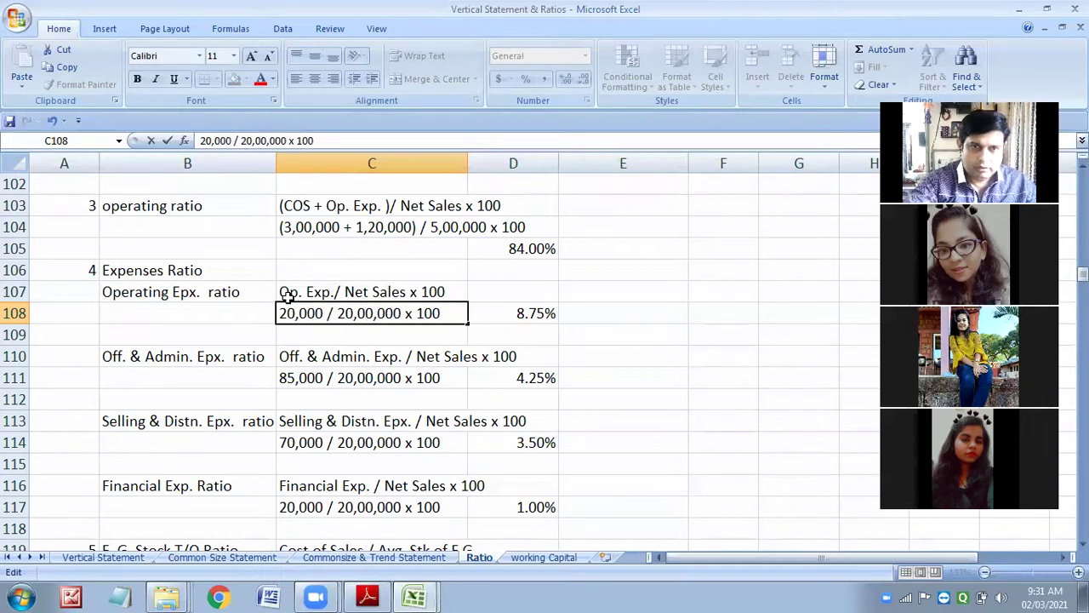
{"action": "left_click_drag", "start_coordinate": [346, 314], "coordinate": [339, 314]}
{"action": "type", "text": "5"}
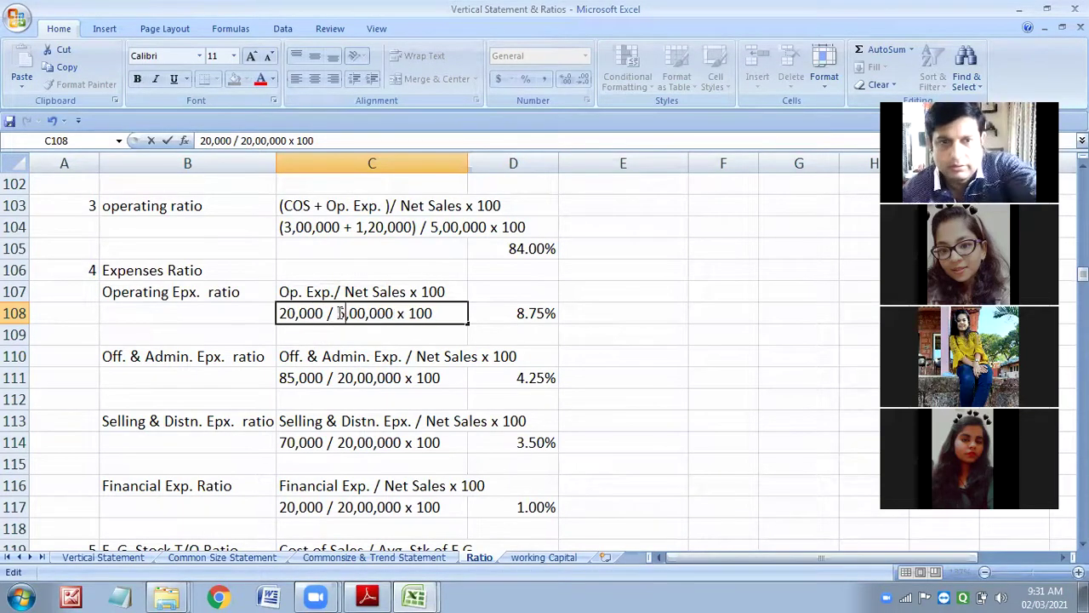
{"action": "left_click", "coordinate": [525, 313]}
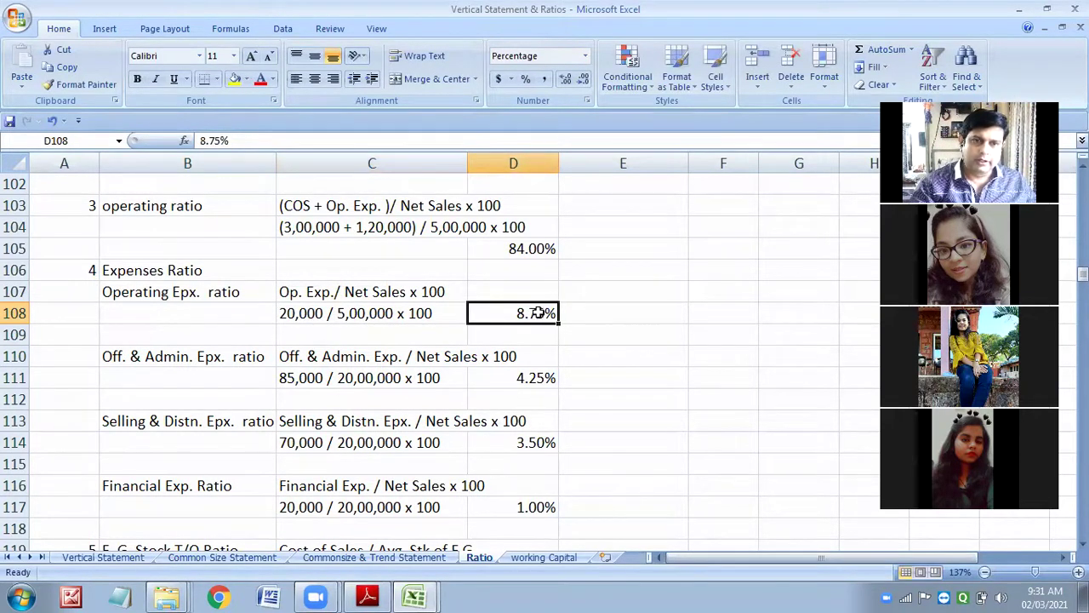
Correct the operating expenses figure in the C108 calculation to 1,20,000.
{"action": "double_click", "coordinate": [282, 312]}
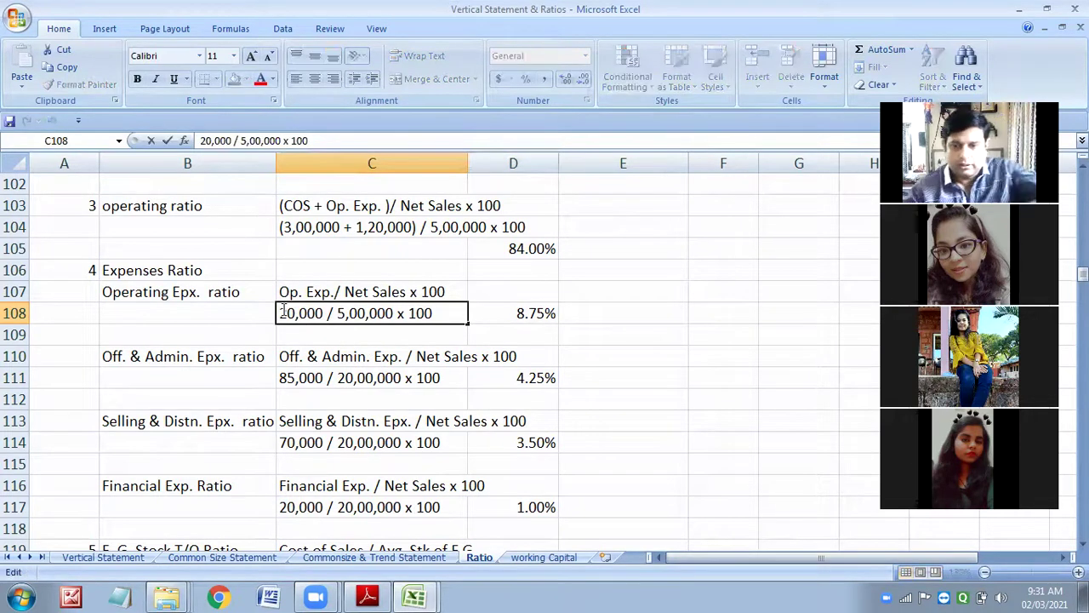
{"action": "type", "text": "1"}
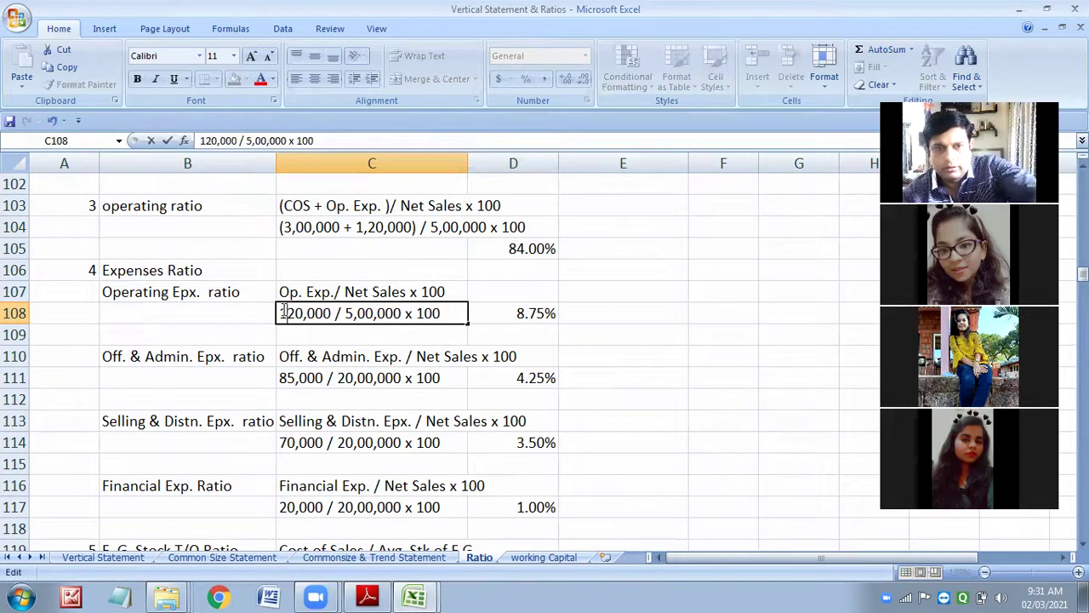
{"action": "type", "text": ","}
Set the operating expense ratio result in D108 to 24%.
{"action": "left_click", "coordinate": [519, 312]}
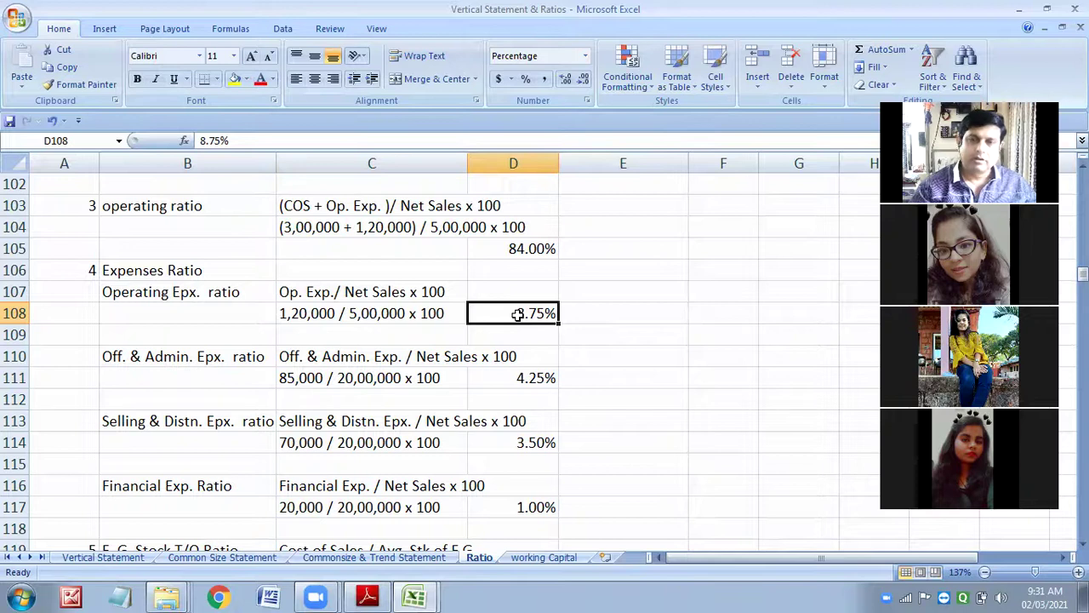
{"action": "double_click", "coordinate": [517, 313]}
{"action": "left_click_drag", "start_coordinate": [517, 312], "coordinate": [542, 317]}
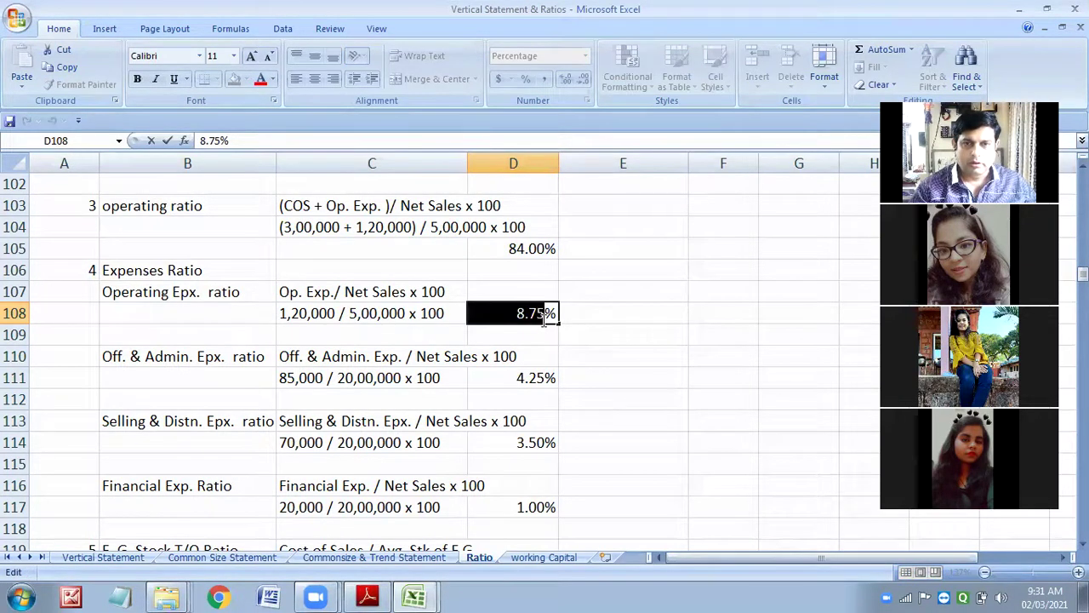
{"action": "type", "text": "24"}
{"action": "left_click", "coordinate": [565, 372]}
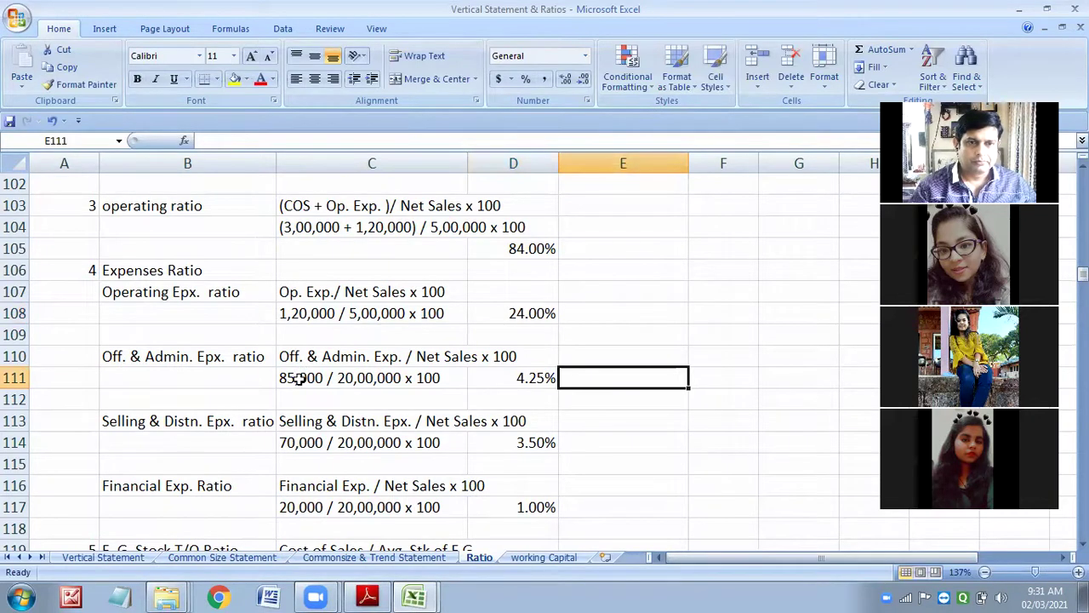
Update the office and administrative expense ratio calculation in C111 to 1,00,000 / 5,00,000 x 100.
{"action": "double_click", "coordinate": [322, 378]}
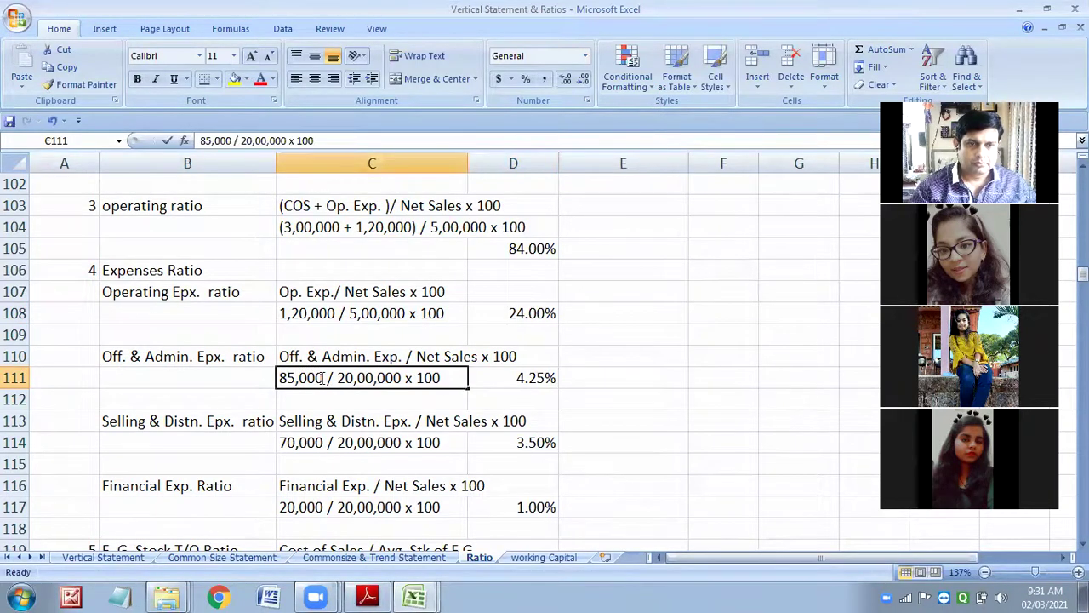
{"action": "left_click_drag", "start_coordinate": [322, 378], "coordinate": [280, 377]}
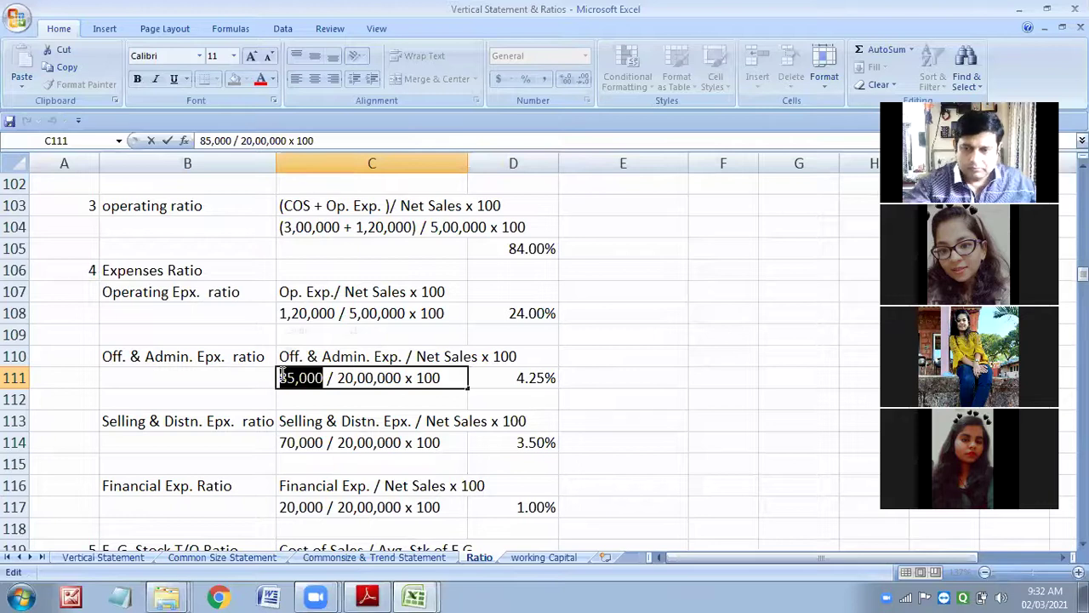
{"action": "type", "text": "1,00,000"}
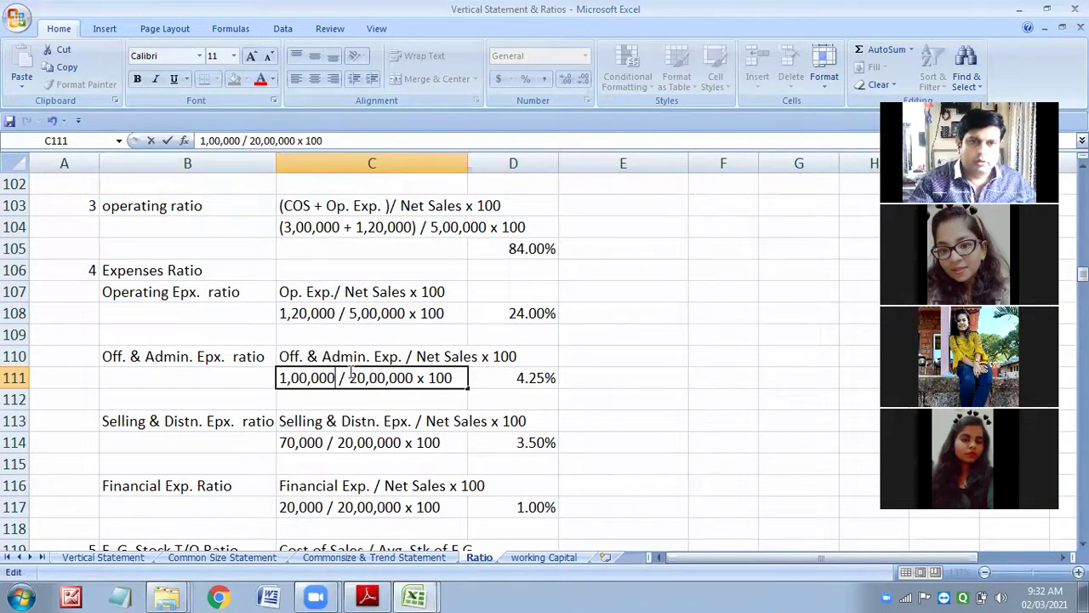
{"action": "left_click_drag", "start_coordinate": [358, 378], "coordinate": [350, 377]}
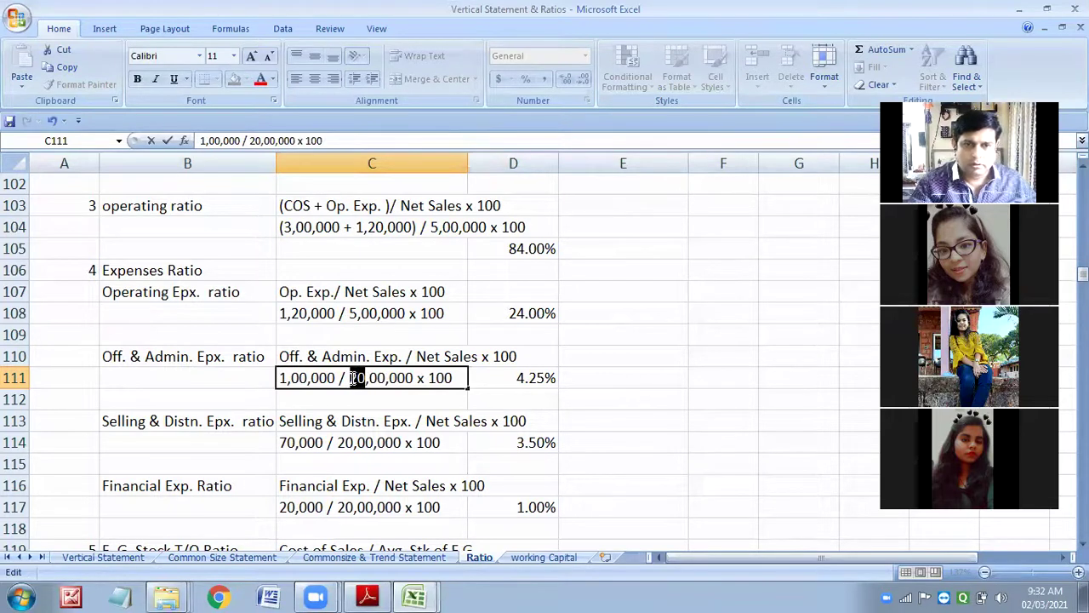
{"action": "type", "text": "5"}
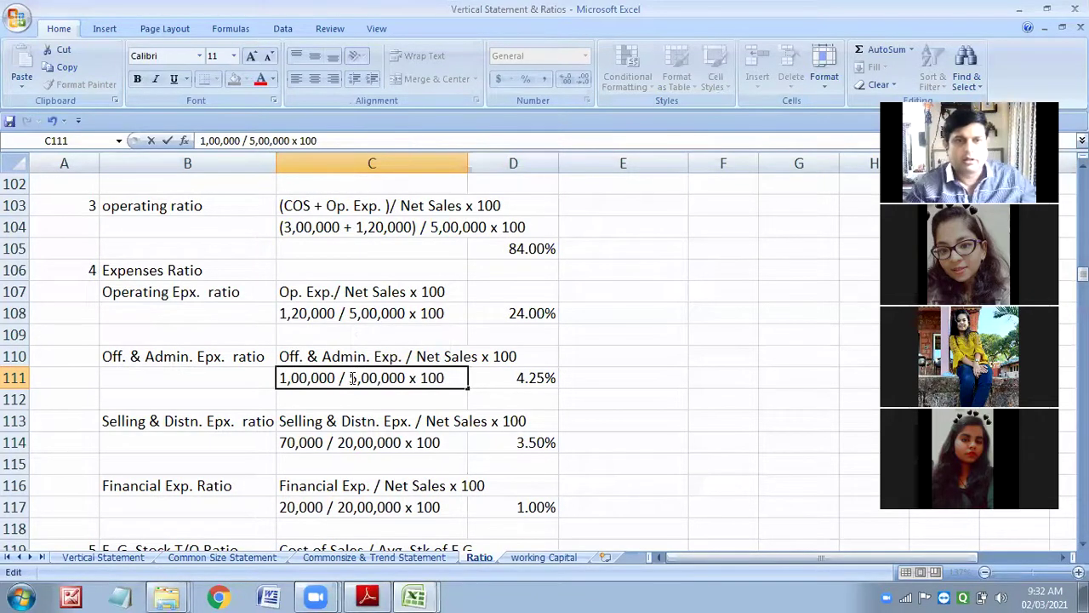
Set the office and administrative expense ratio result in D111 to 20%.
{"action": "left_click", "coordinate": [540, 376]}
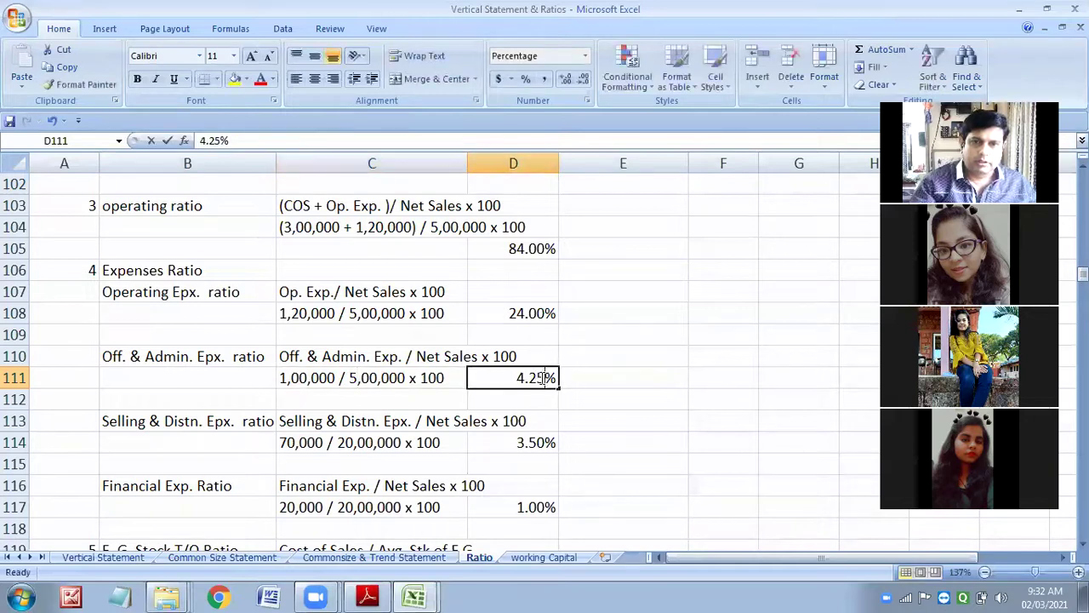
{"action": "double_click", "coordinate": [543, 378]}
{"action": "left_click_drag", "start_coordinate": [545, 378], "coordinate": [517, 377]}
{"action": "type", "text": "2"}
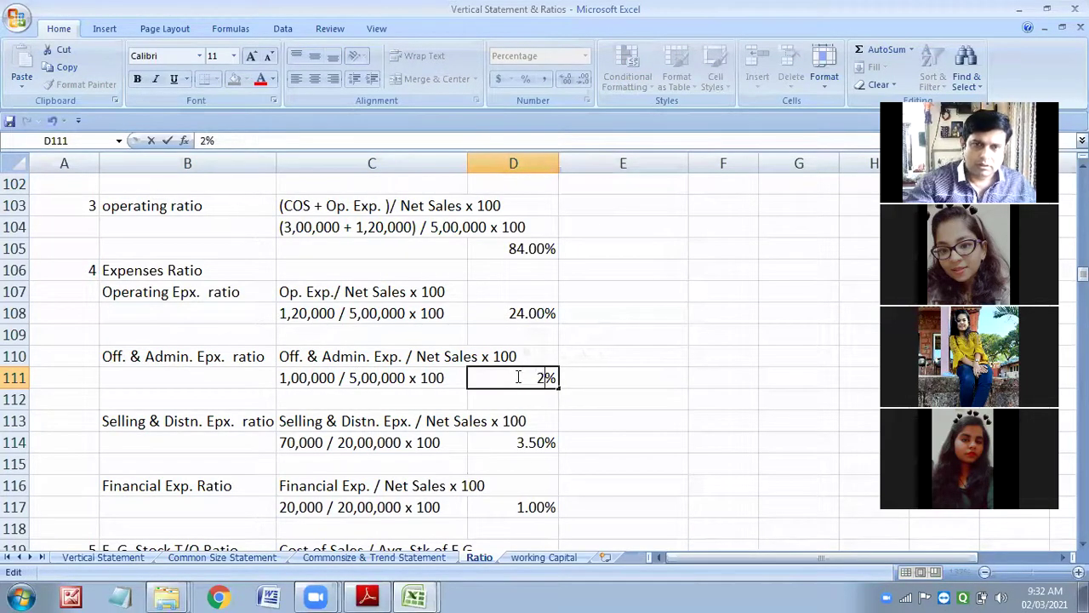
{"action": "left_click", "coordinate": [544, 419]}
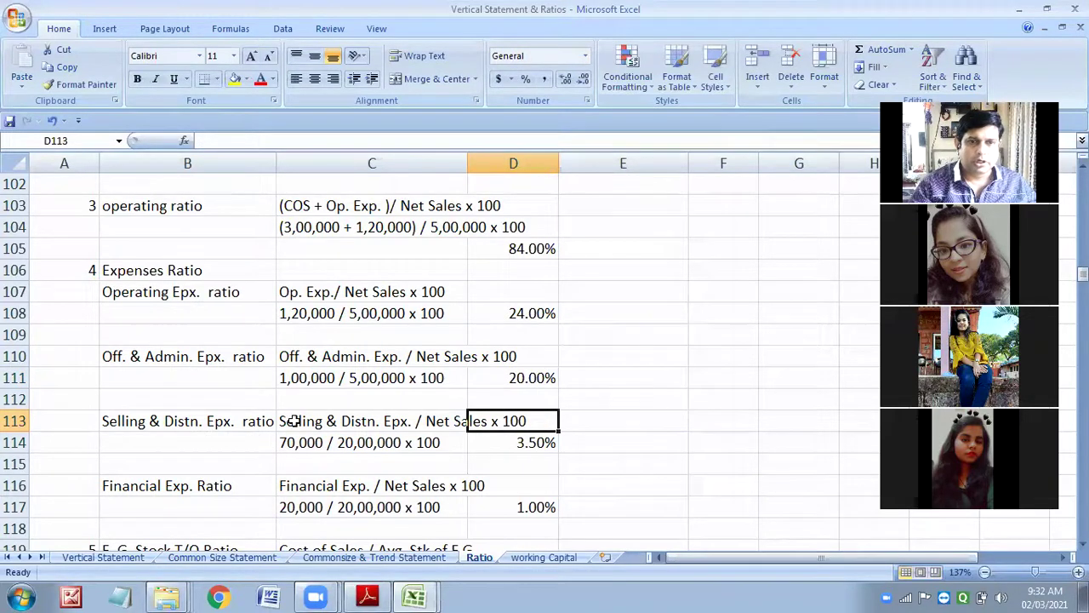
Update the selling and distribution expense ratio calculation in C114 to 12,000 / 5,00,000 x 100.
{"action": "double_click", "coordinate": [348, 442]}
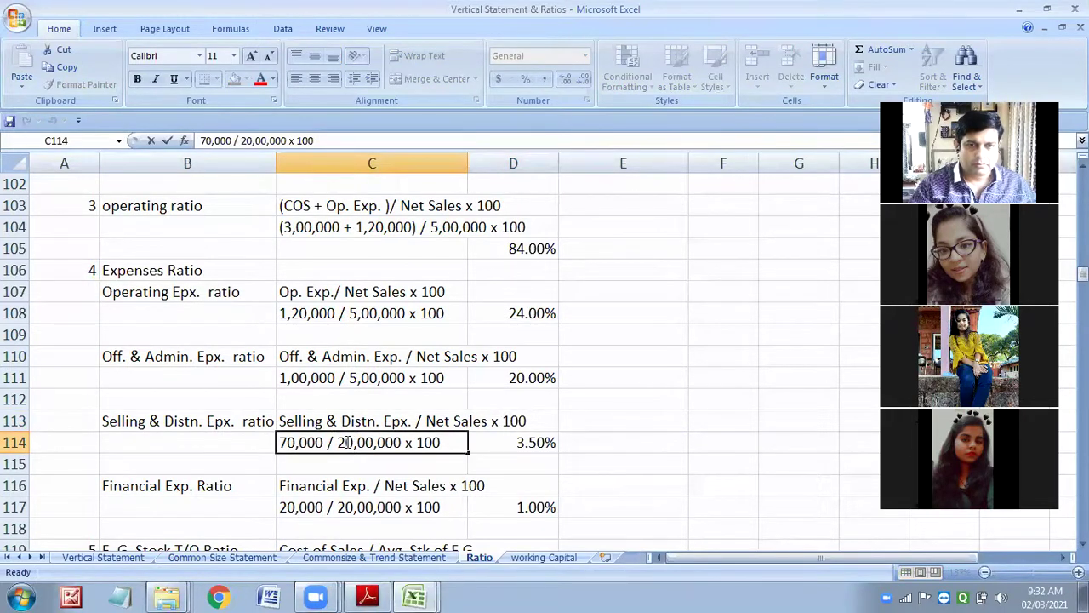
{"action": "left_click_drag", "start_coordinate": [349, 444], "coordinate": [339, 442]}
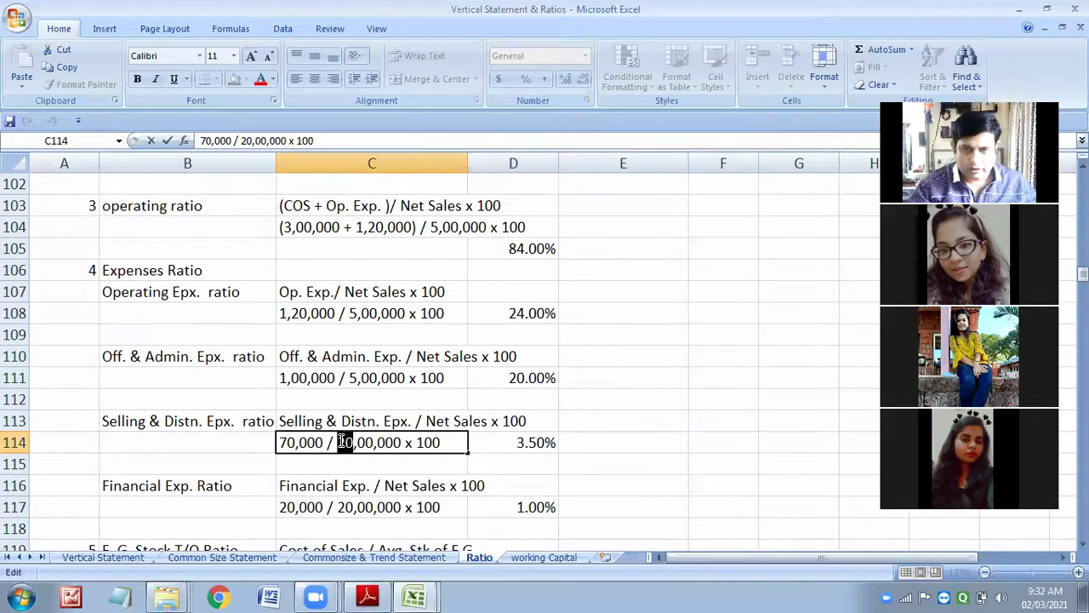
{"action": "key", "text": "BackSpace"}
{"action": "type", "text": "5"}
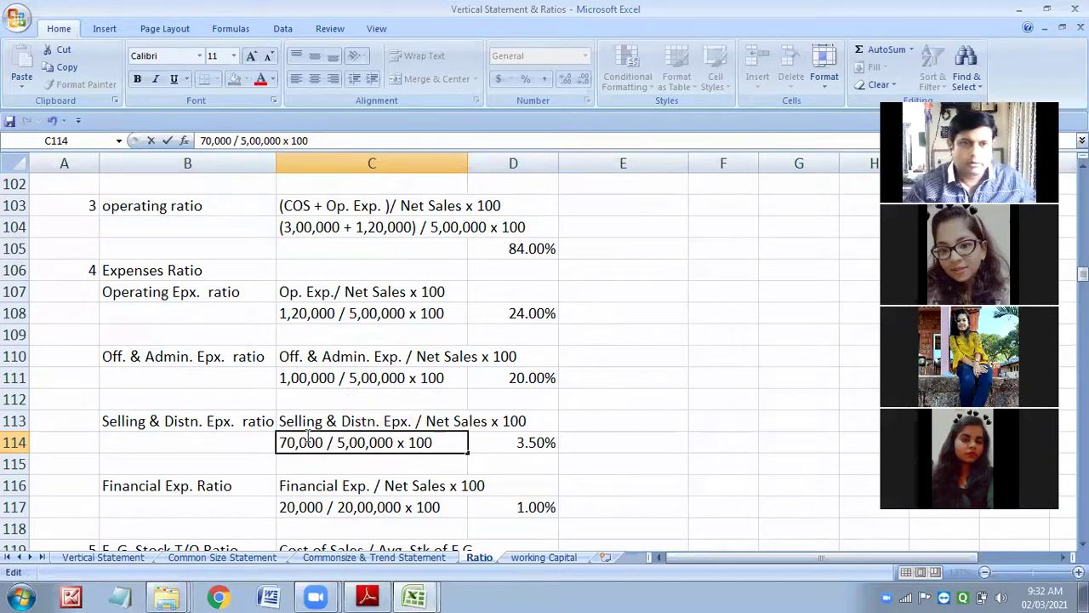
{"action": "left_click_drag", "start_coordinate": [300, 442], "coordinate": [279, 442]}
{"action": "type", "text": "12"}
{"action": "left_click", "coordinate": [618, 447]}
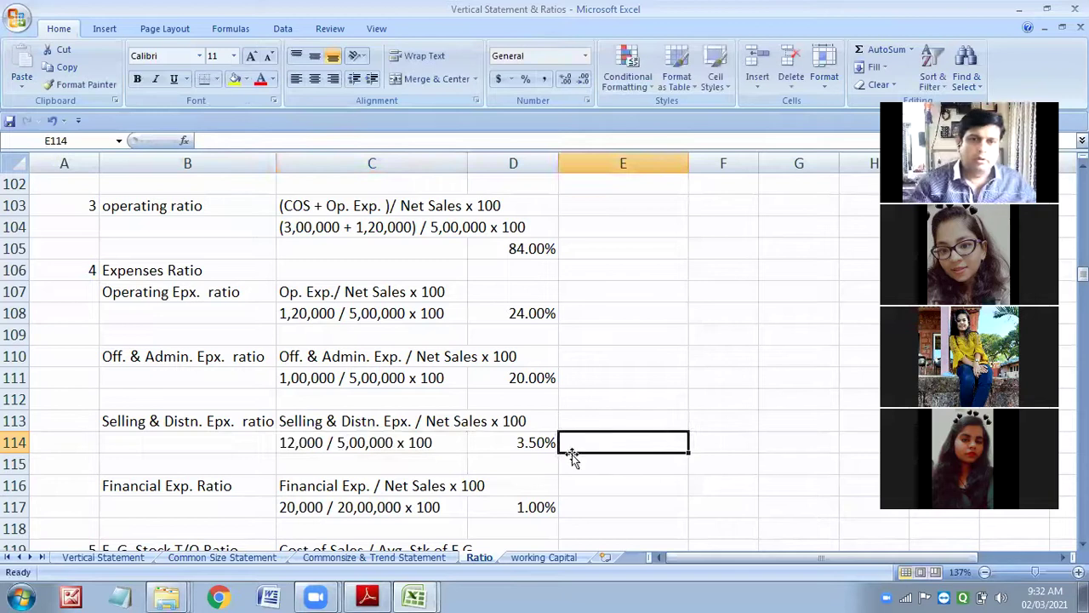
Set the selling and distribution expense ratio result in D114 to 2.4%.
{"action": "double_click", "coordinate": [525, 443]}
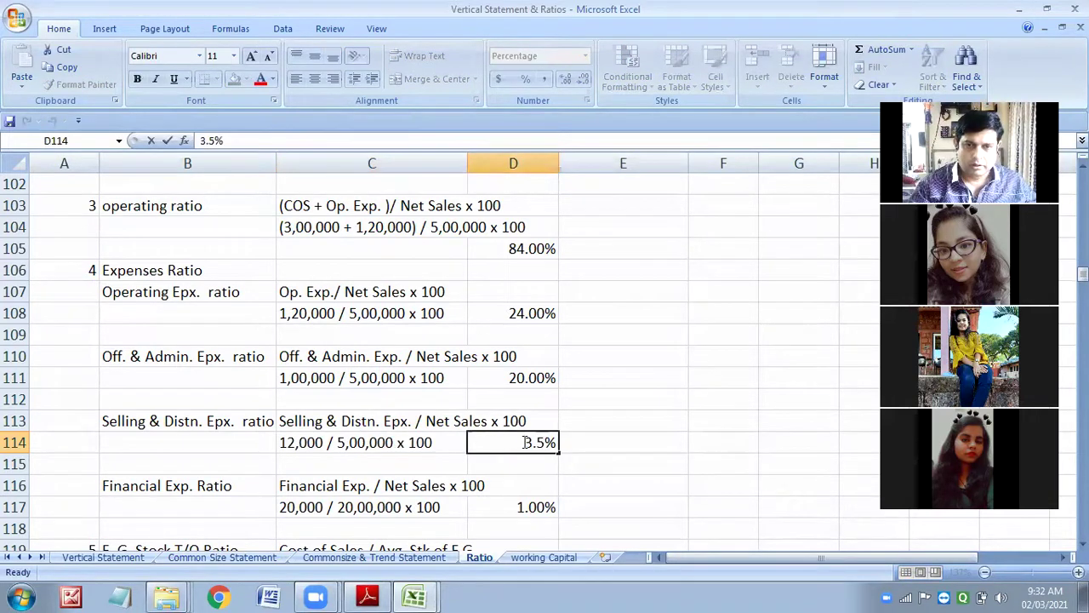
{"action": "double_click", "coordinate": [529, 443]}
{"action": "type", "text": "2"}
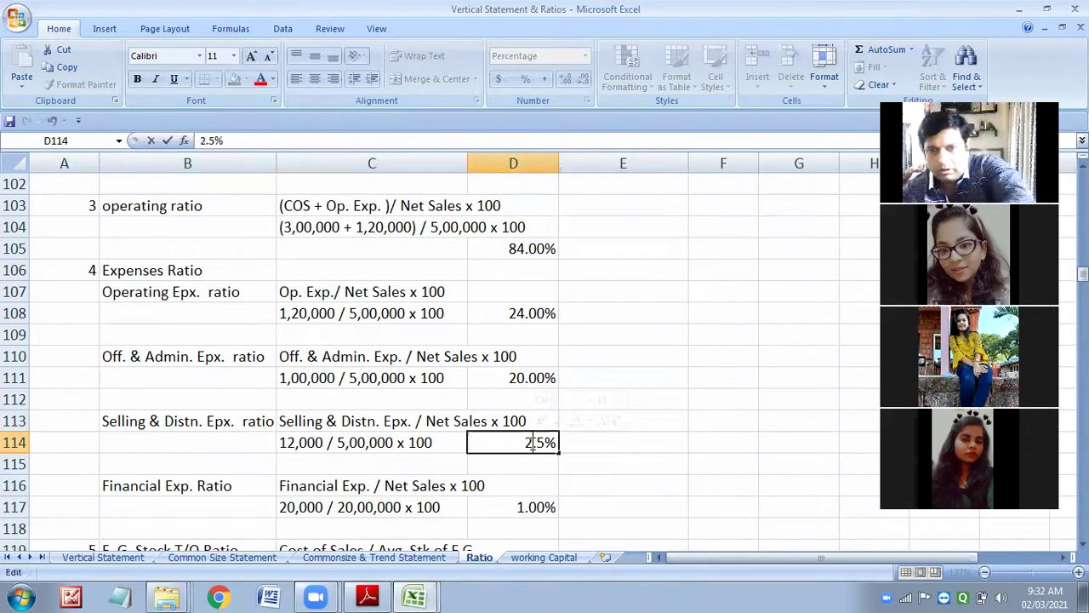
{"action": "double_click", "coordinate": [542, 442]}
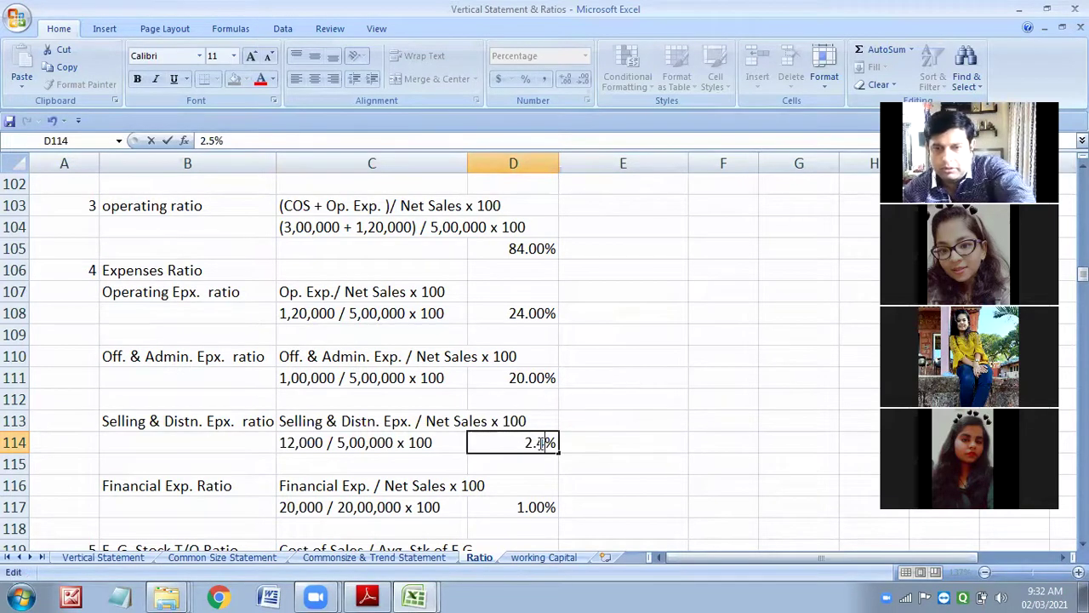
{"action": "type", "text": "4"}
{"action": "left_click", "coordinate": [601, 456]}
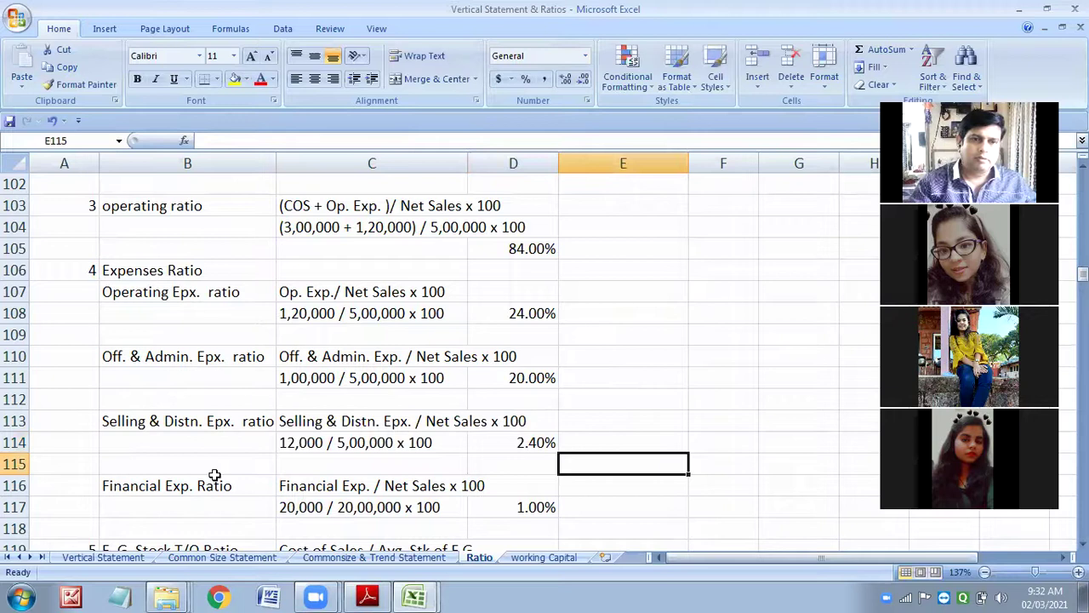
Update the financial expense ratio calculation in C117 to 8,000 / 5,00,000 x 100.
{"action": "double_click", "coordinate": [294, 506]}
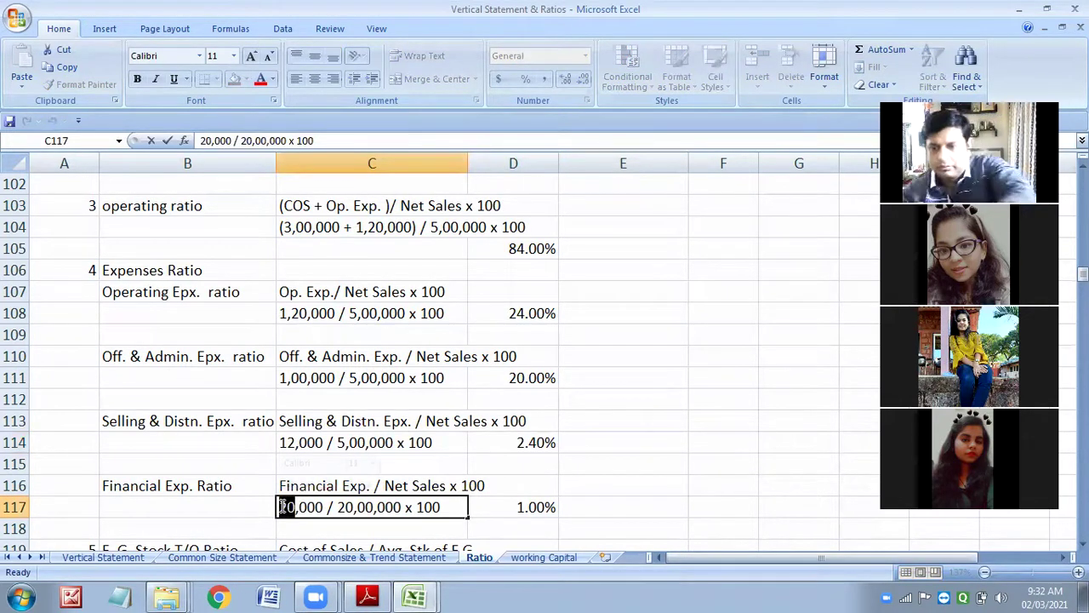
{"action": "type", "text": "8"}
{"action": "left_click_drag", "start_coordinate": [344, 506], "coordinate": [331, 506]}
{"action": "type", "text": "5"}
{"action": "left_click", "coordinate": [578, 497]}
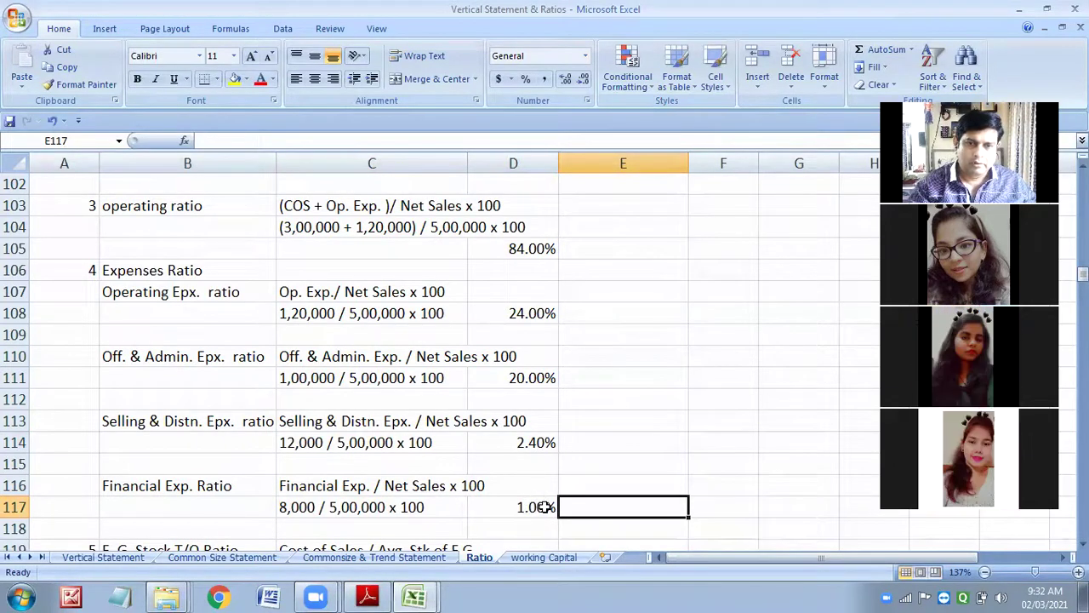
Set the financial expense ratio result in D117 to 1.60%.
{"action": "left_click", "coordinate": [543, 507]}
{"action": "type", "text": "1"}
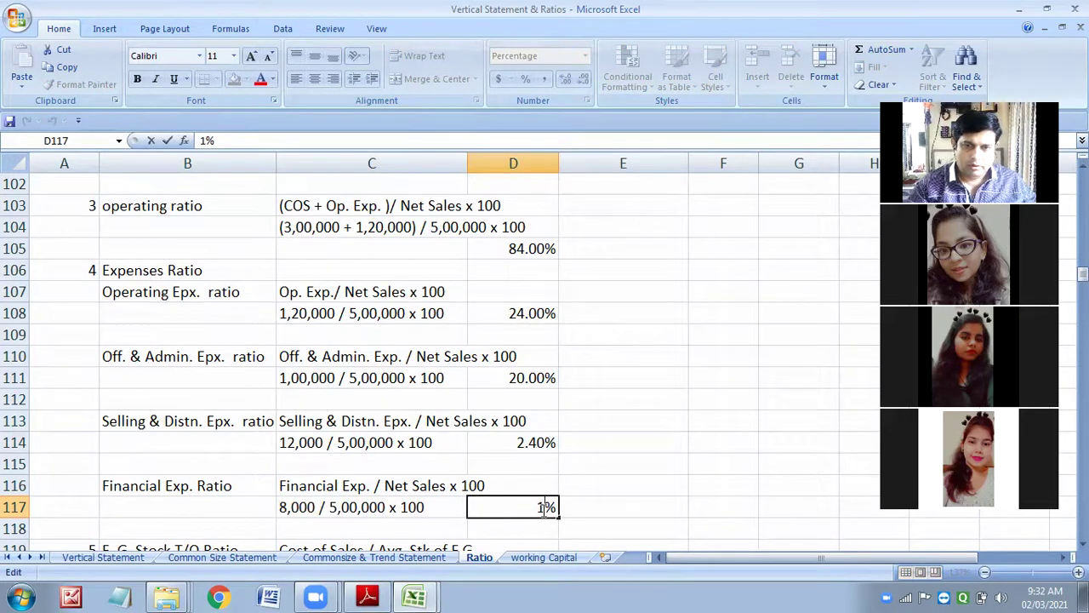
{"action": "type", "text": ".60"}
{"action": "left_click", "coordinate": [627, 503]}
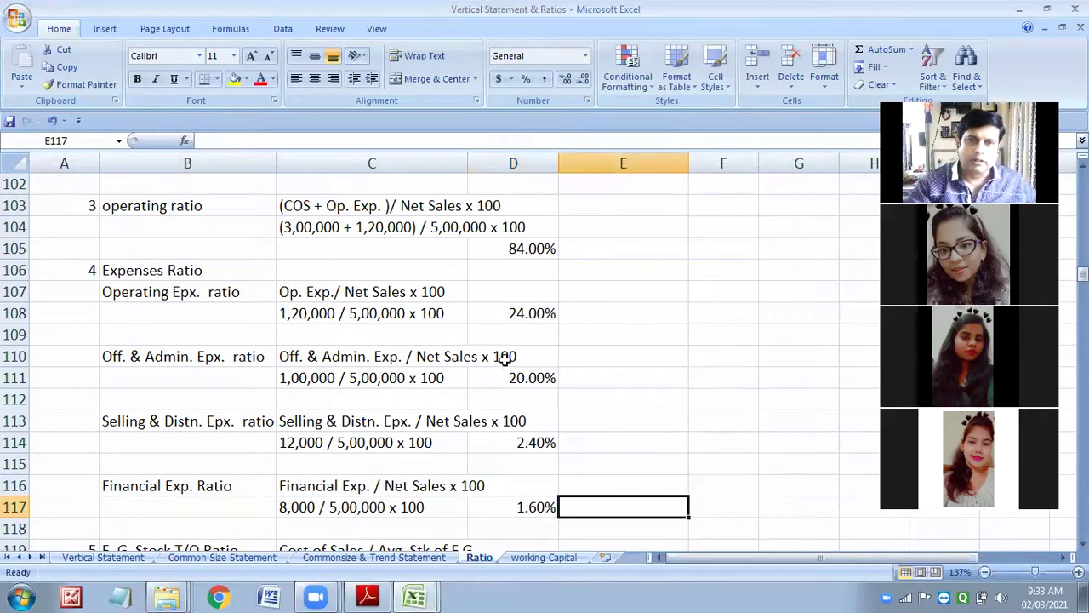
Update the finished goods stock turnover calculation in C120 to 3,00,000 / (76,250 + 98,500 /2).
{"action": "scroll", "coordinate": [477, 358], "scroll_direction": "down", "scroll_amount": 4}
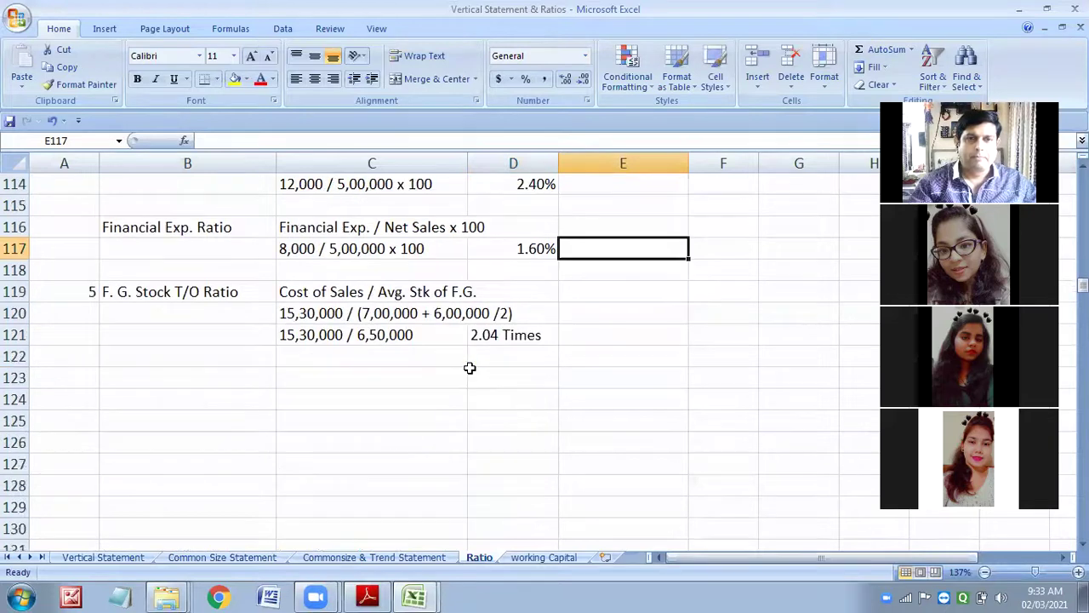
{"action": "scroll", "coordinate": [470, 368], "scroll_direction": "up", "scroll_amount": 1}
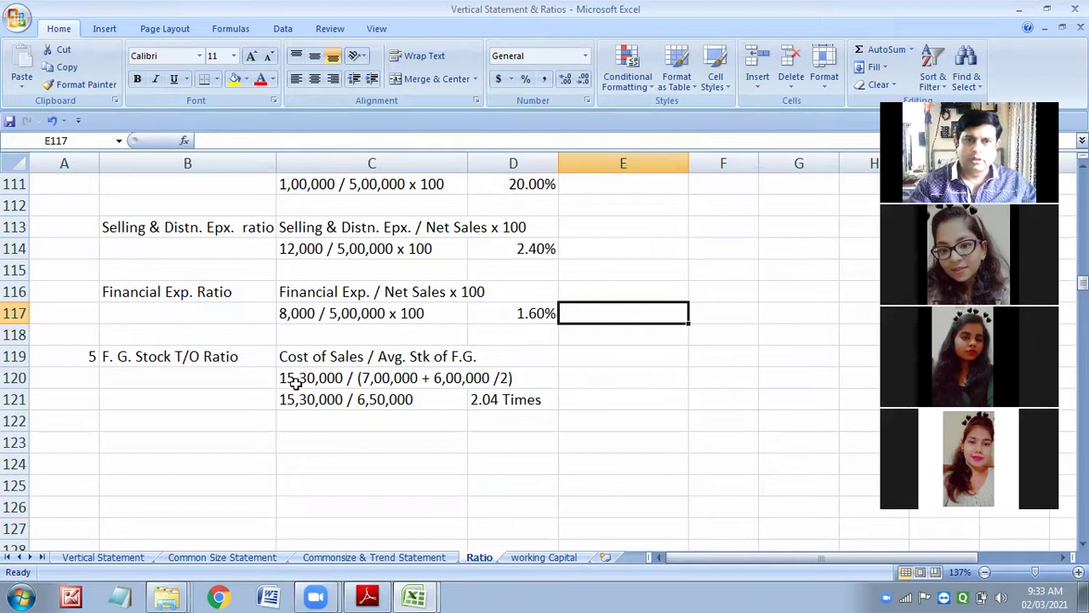
{"action": "double_click", "coordinate": [340, 378]}
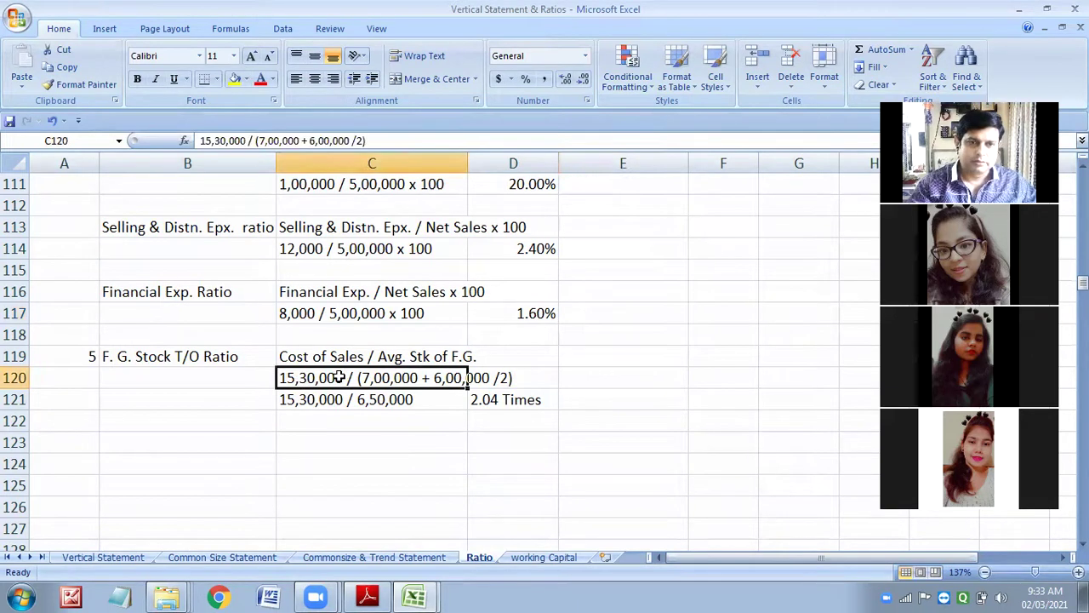
{"action": "left_click_drag", "start_coordinate": [340, 377], "coordinate": [274, 381]}
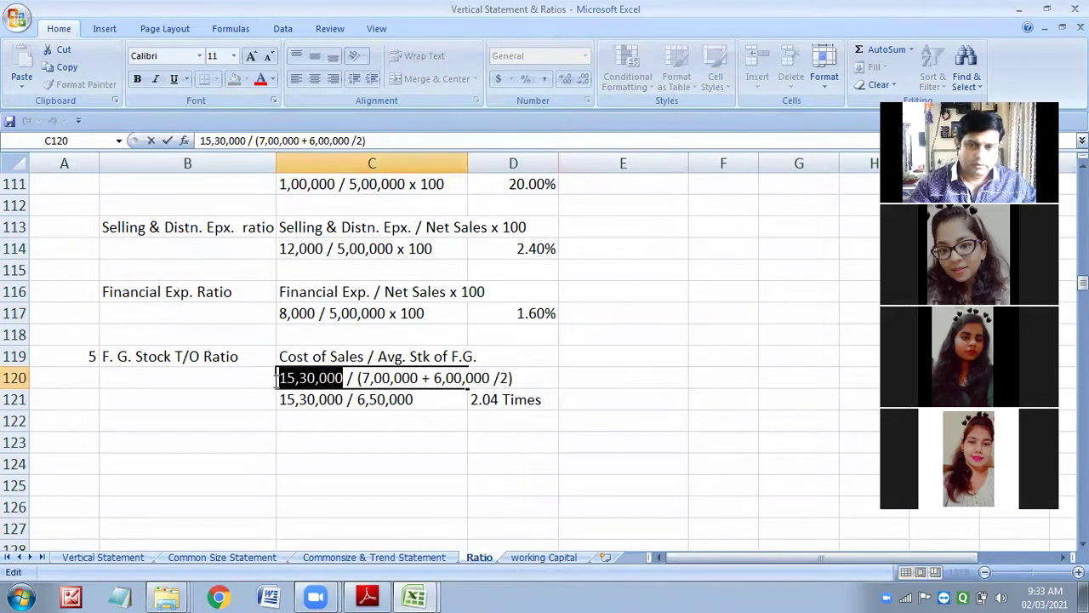
{"action": "type", "text": "3,00,000"}
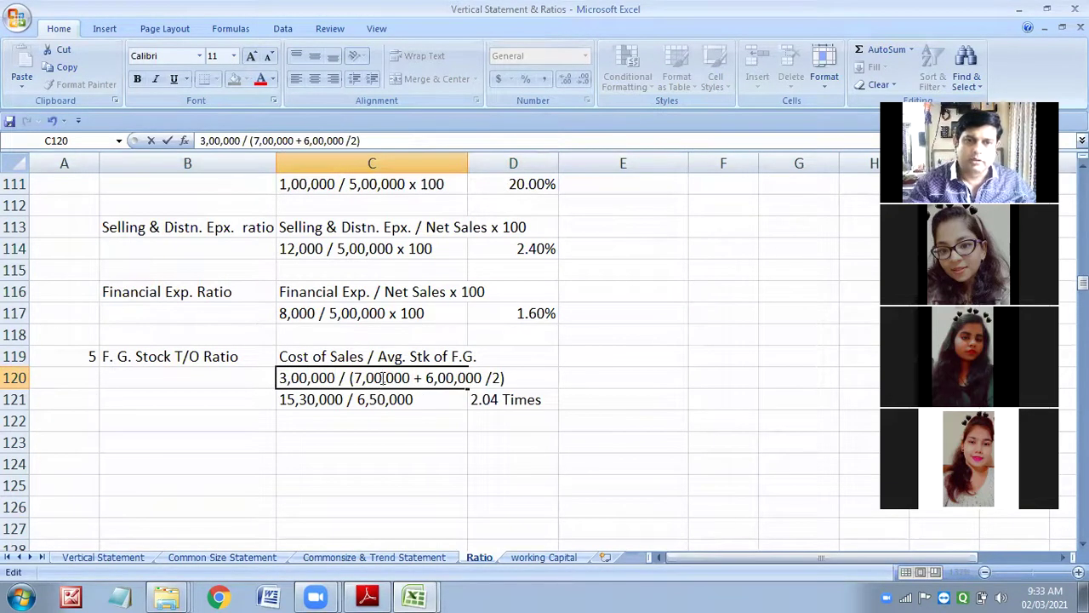
{"action": "mouse_move", "coordinate": [358, 378]}
{"action": "left_mouse_down"}
{"action": "mouse_move", "coordinate": [411, 378]}
{"action": "mouse_move", "coordinate": [358, 378]}
{"action": "left_mouse_up"}
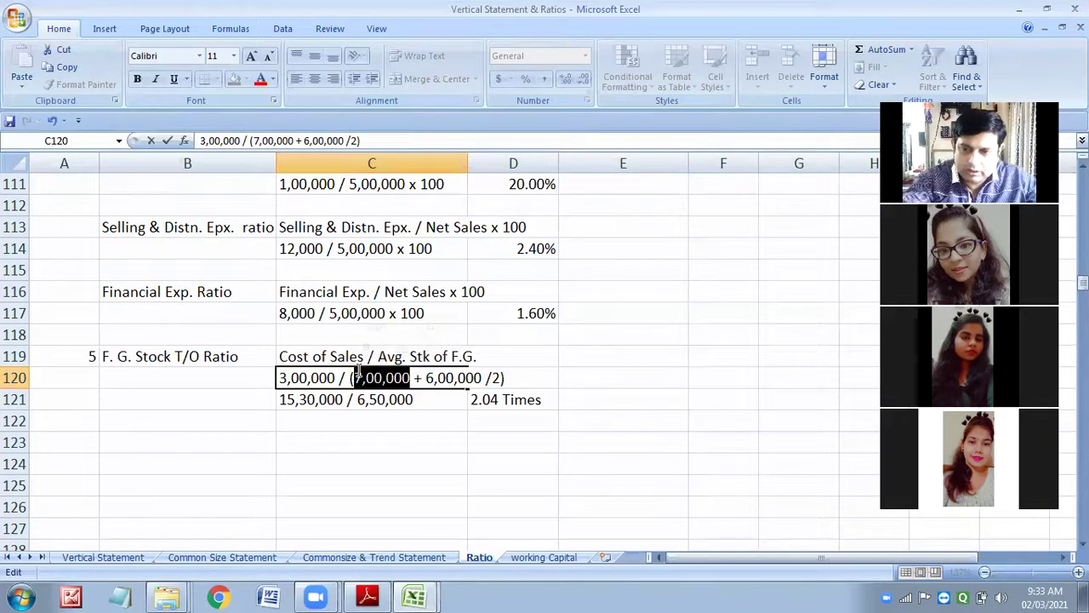
{"action": "type", "text": "76,250"}
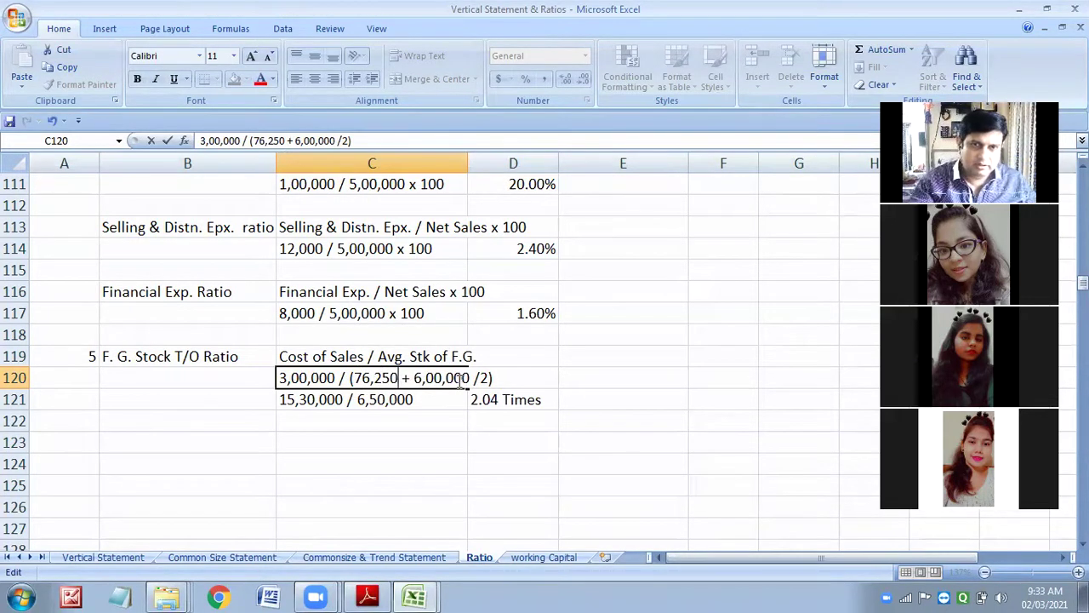
{"action": "left_click_drag", "start_coordinate": [472, 378], "coordinate": [415, 376]}
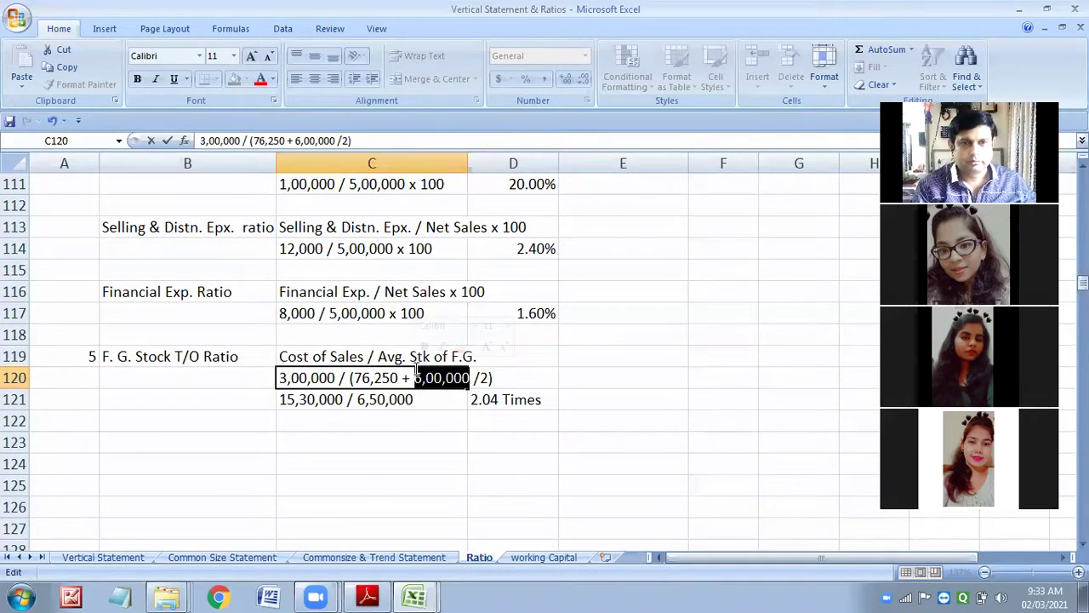
{"action": "type", "text": "98"}
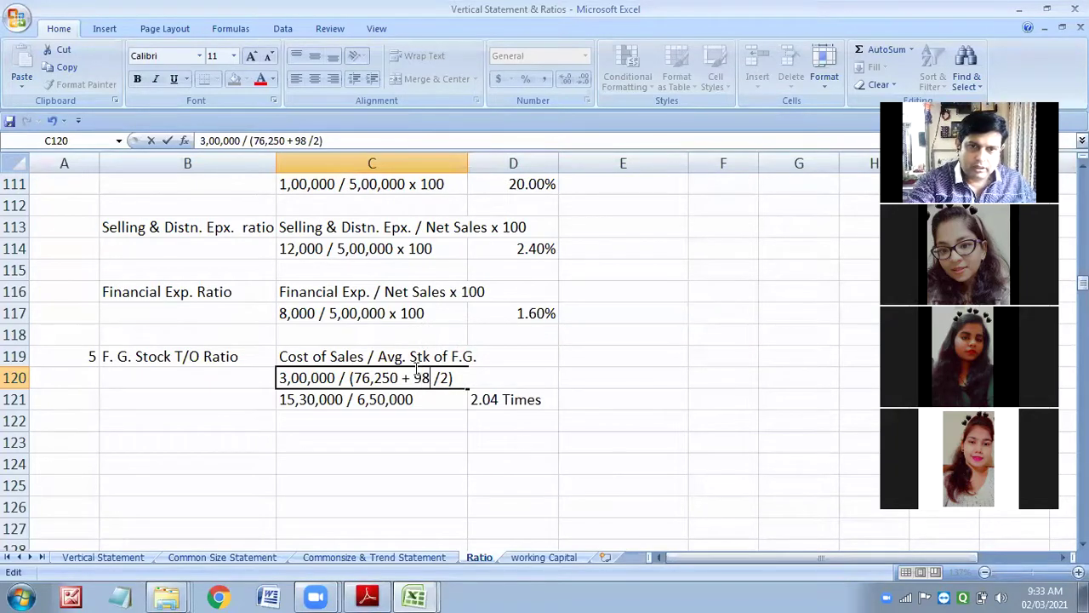
{"action": "type", "text": ",500"}
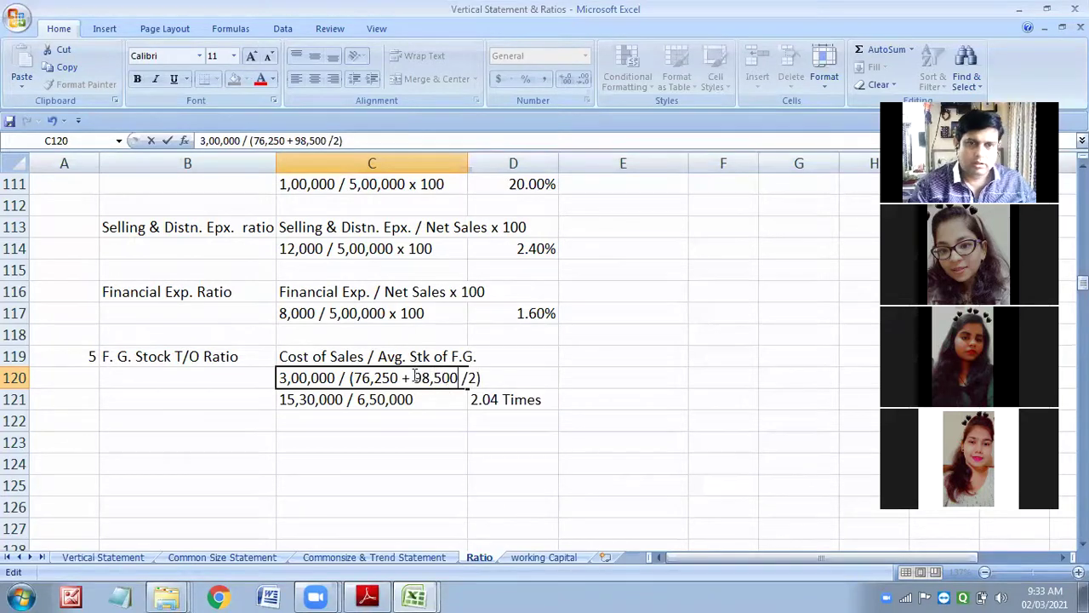
{"action": "left_click", "coordinate": [391, 457]}
Change the simplified stock turnover calculation in C121 to 3,00,000 / 87,375.
{"action": "left_click", "coordinate": [340, 400]}
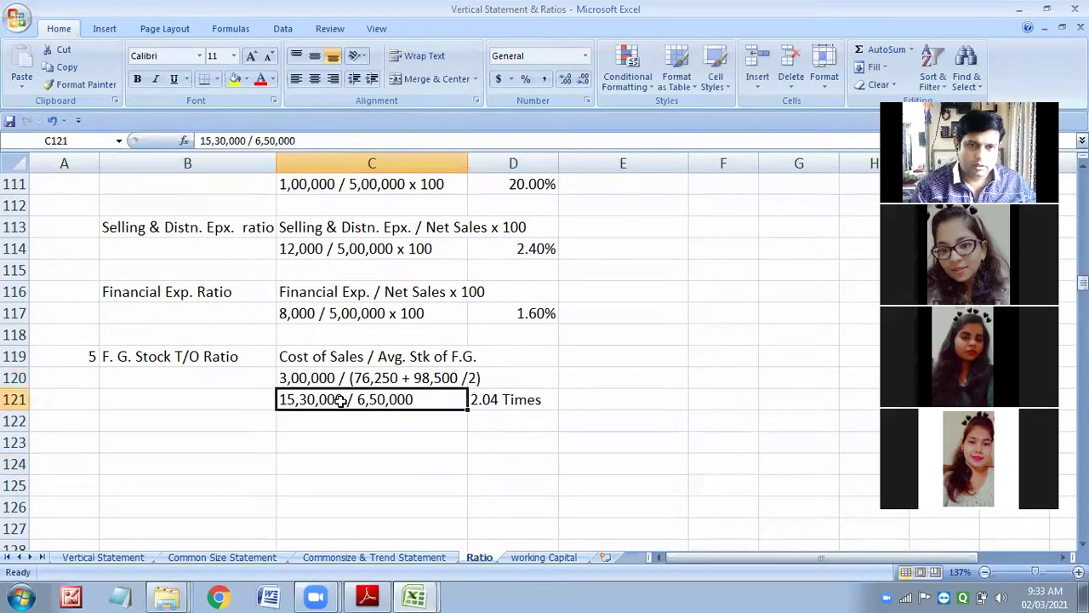
{"action": "double_click", "coordinate": [340, 400]}
{"action": "left_click_drag", "start_coordinate": [341, 400], "coordinate": [280, 400]}
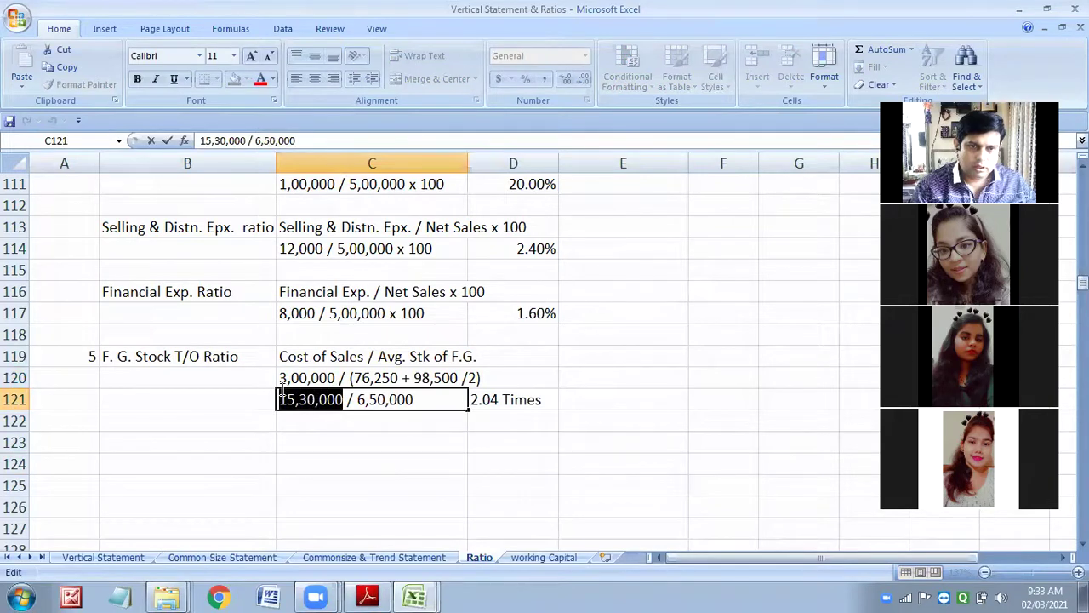
{"action": "type", "text": "3,00,000"}
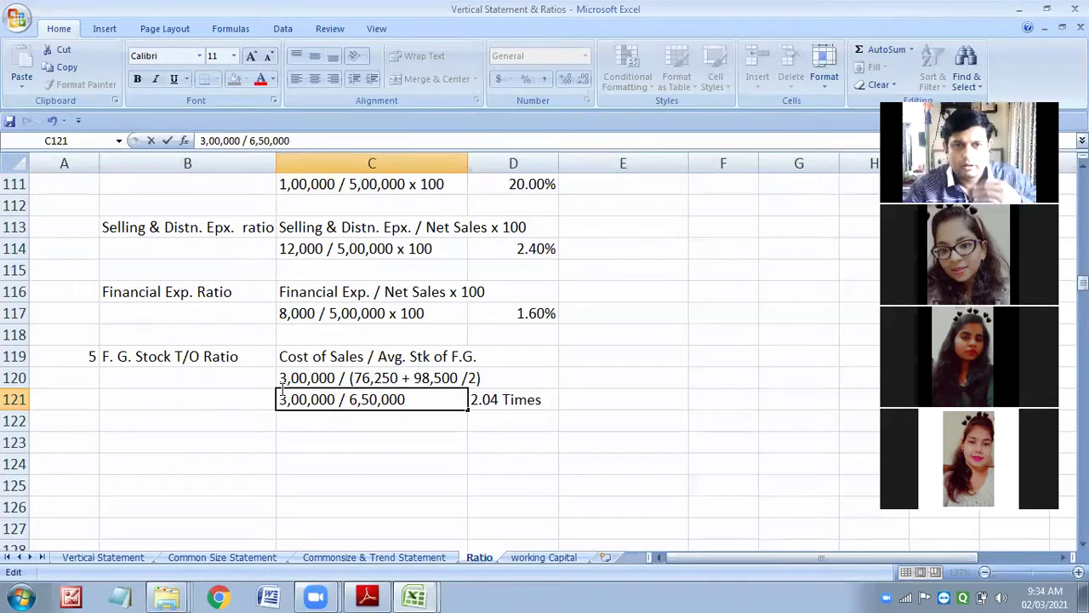
{"action": "left_click_drag", "start_coordinate": [414, 399], "coordinate": [349, 407]}
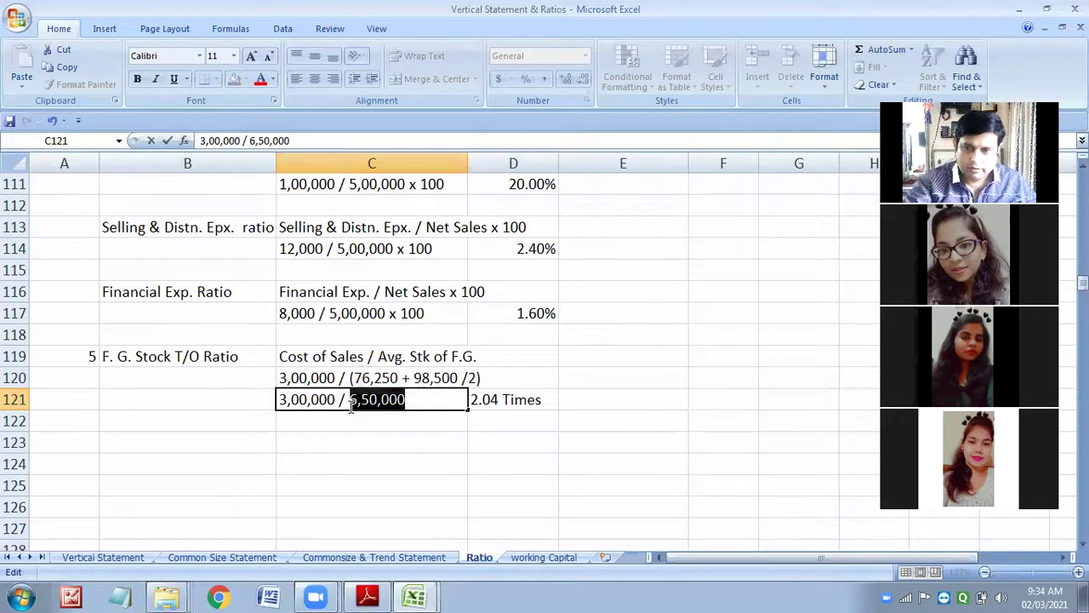
{"action": "type", "text": "87,375"}
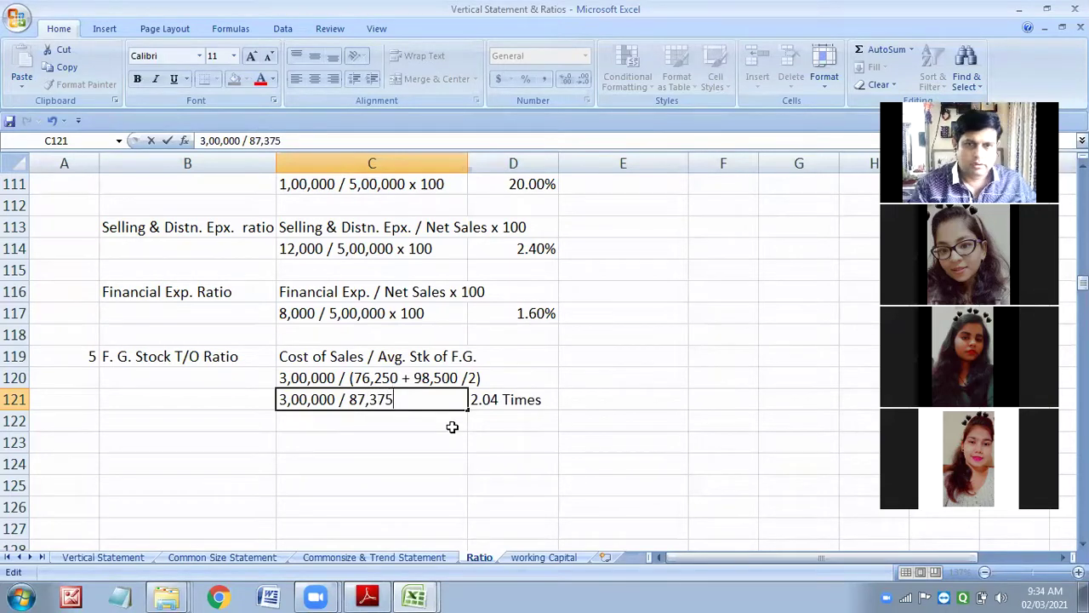
{"action": "key", "text": "Return"}
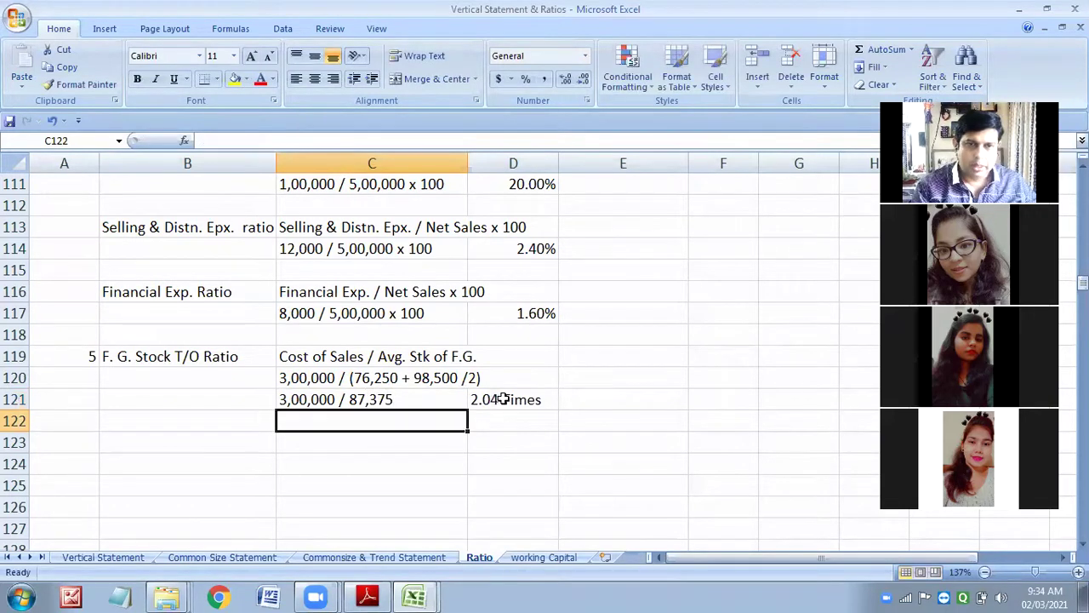
Set the finished goods stock turnover result in D121 to 3.43 Times.
{"action": "double_click", "coordinate": [502, 399]}
{"action": "left_click_drag", "start_coordinate": [499, 399], "coordinate": [472, 398]}
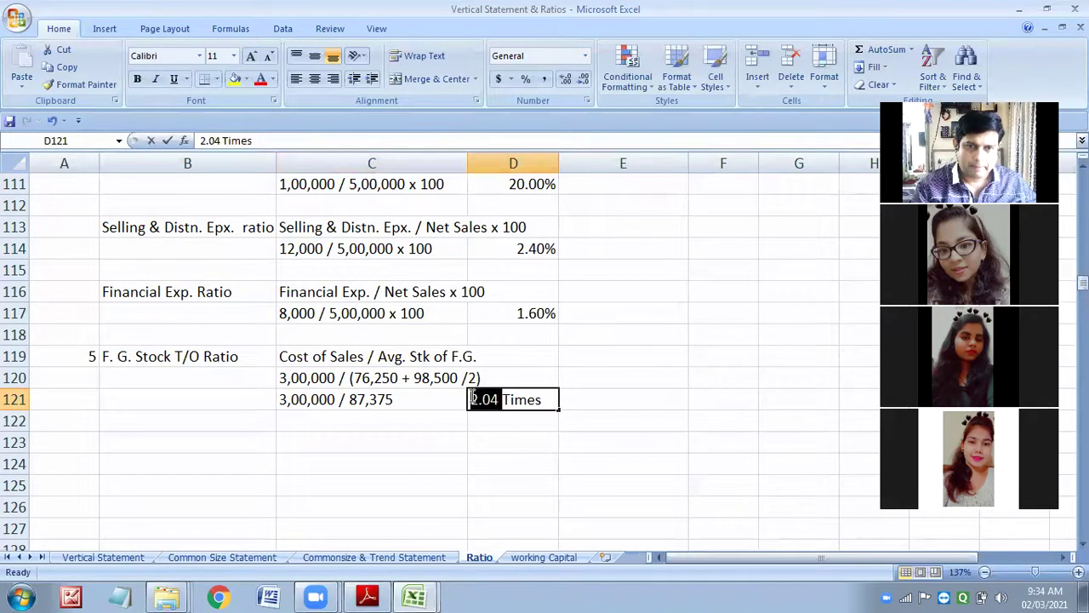
{"action": "key", "text": "BackSpace"}
{"action": "type", "text": "3.43"}
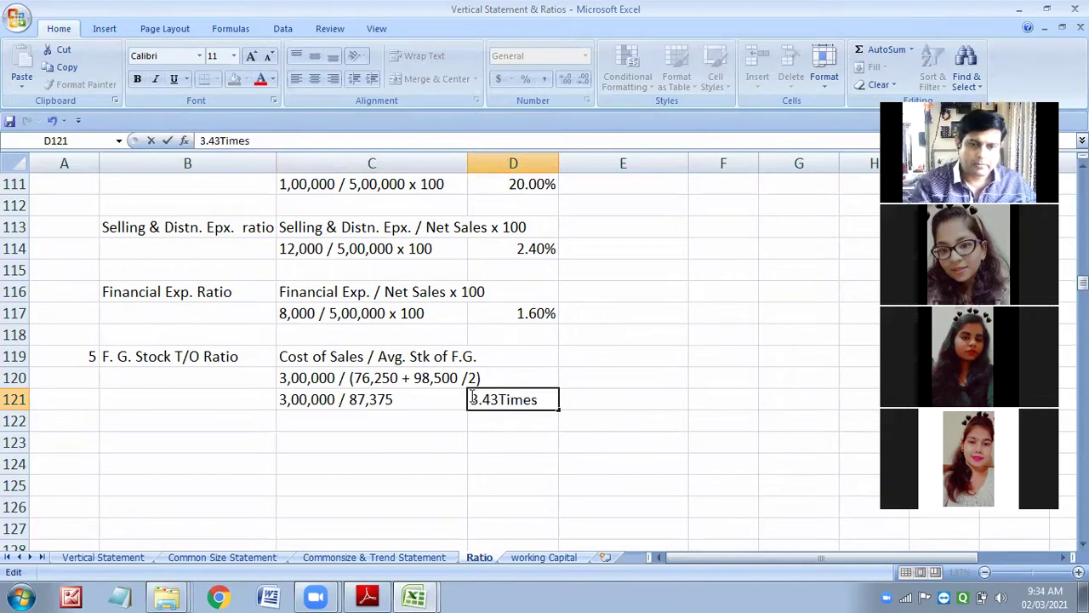
{"action": "left_click", "coordinate": [504, 473]}
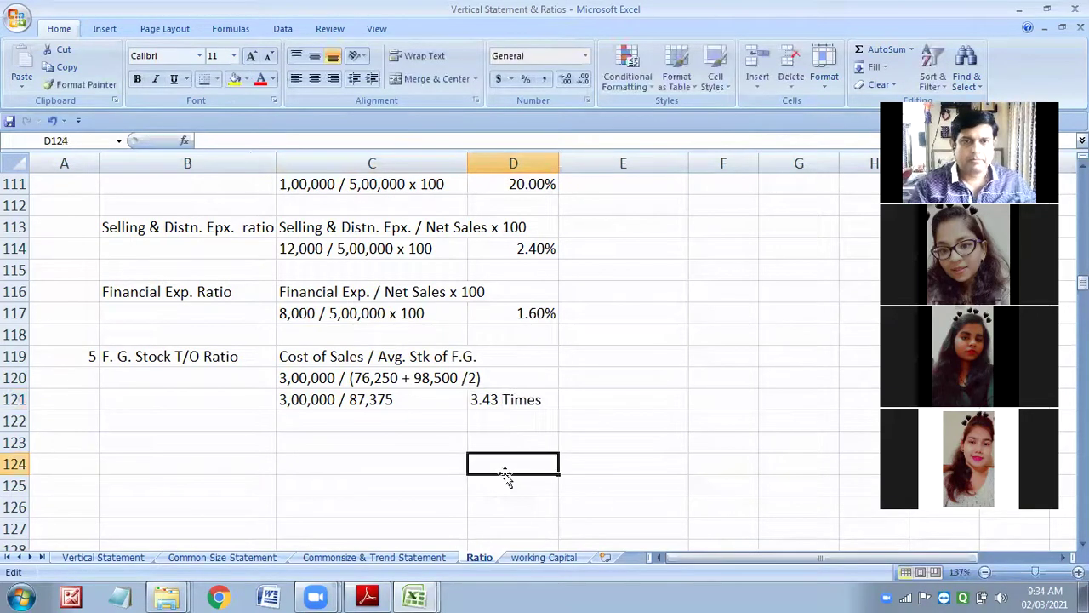
{"action": "scroll", "coordinate": [361, 375], "scroll_direction": "up", "scroll_amount": 6}
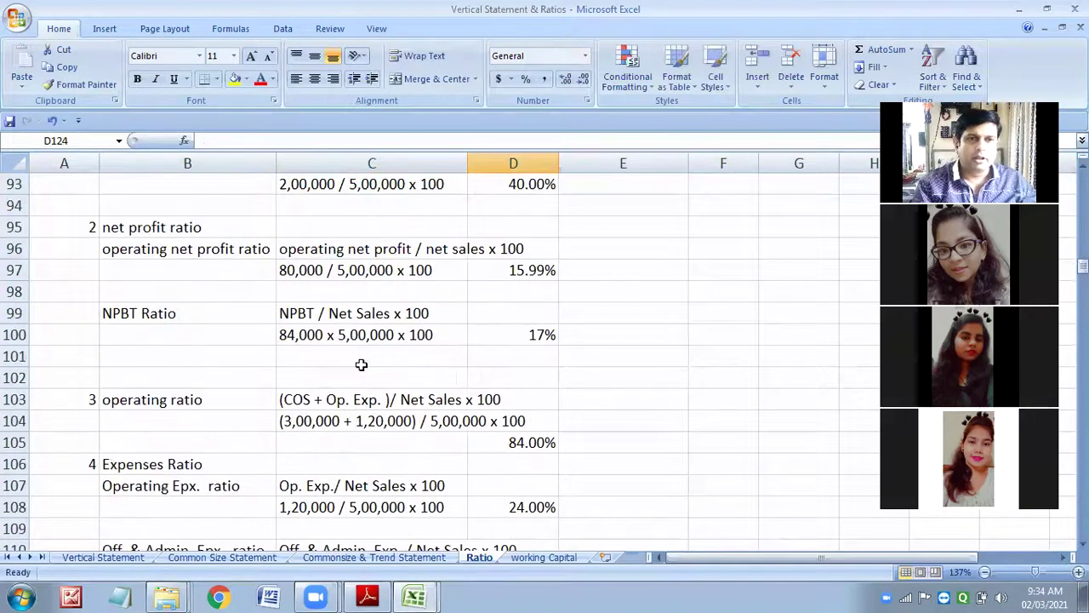
Switch to the management accounting textbook in Adobe Reader and review the expenses ratio solutions for Illustration 9.
{"action": "scroll", "coordinate": [361, 365], "scroll_direction": "up", "scroll_amount": 3}
{"action": "scroll", "coordinate": [360, 365], "scroll_direction": "down", "scroll_amount": 2}
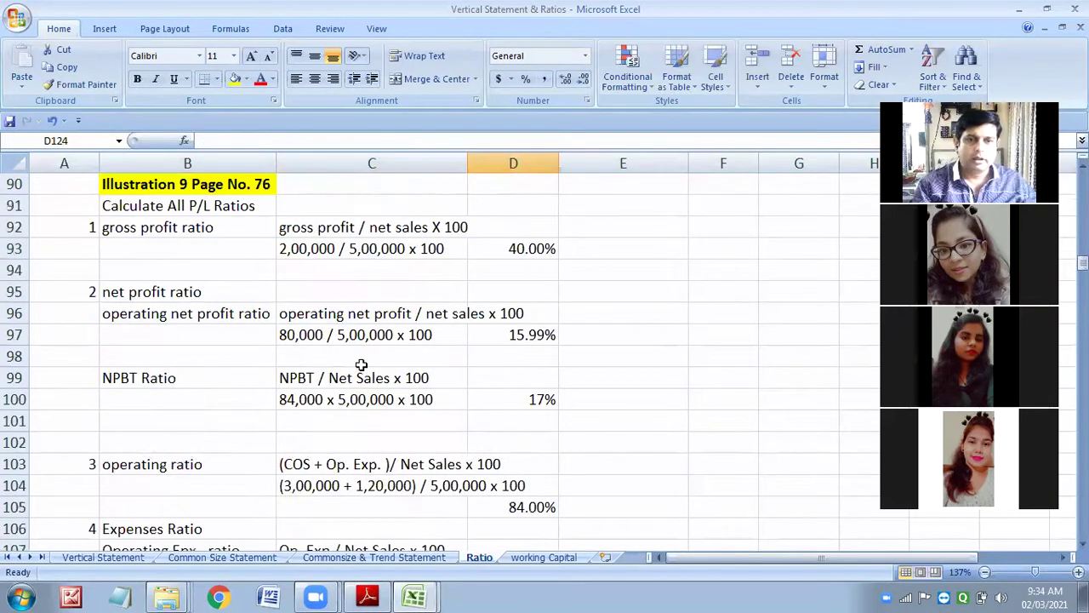
{"action": "left_click", "coordinate": [368, 596]}
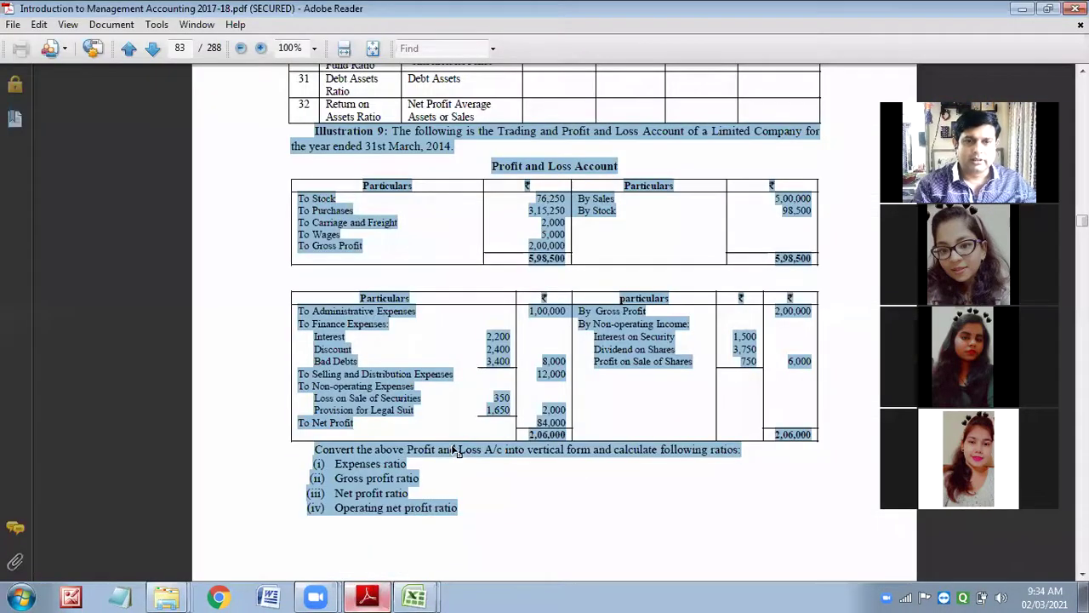
{"action": "scroll", "coordinate": [457, 451], "scroll_direction": "down", "scroll_amount": 15}
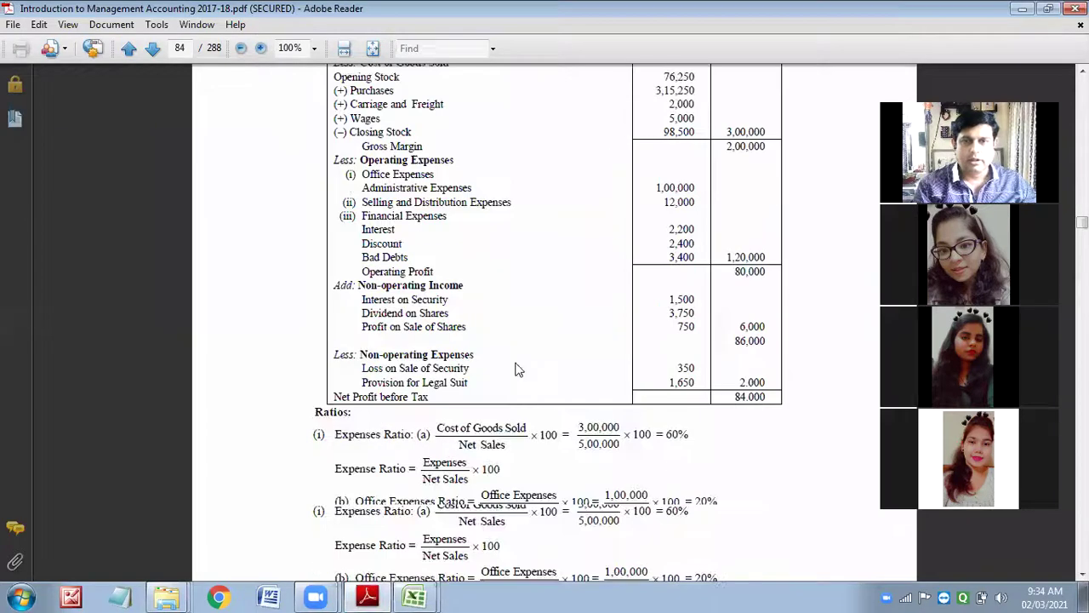
{"action": "scroll", "coordinate": [646, 232], "scroll_direction": "up", "scroll_amount": 2}
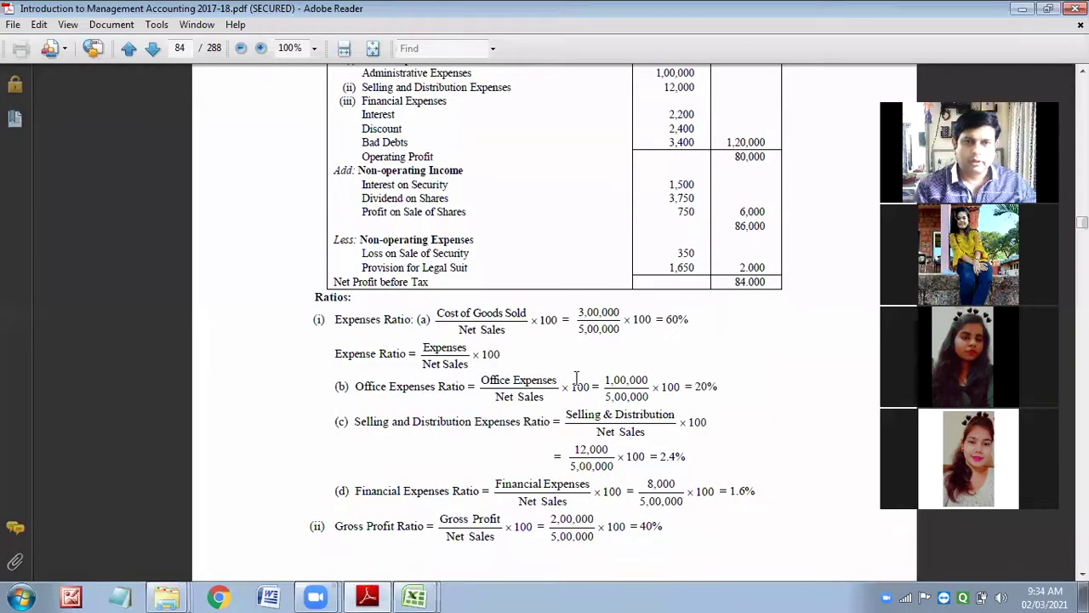
{"action": "left_click_drag", "start_coordinate": [667, 318], "coordinate": [698, 318]}
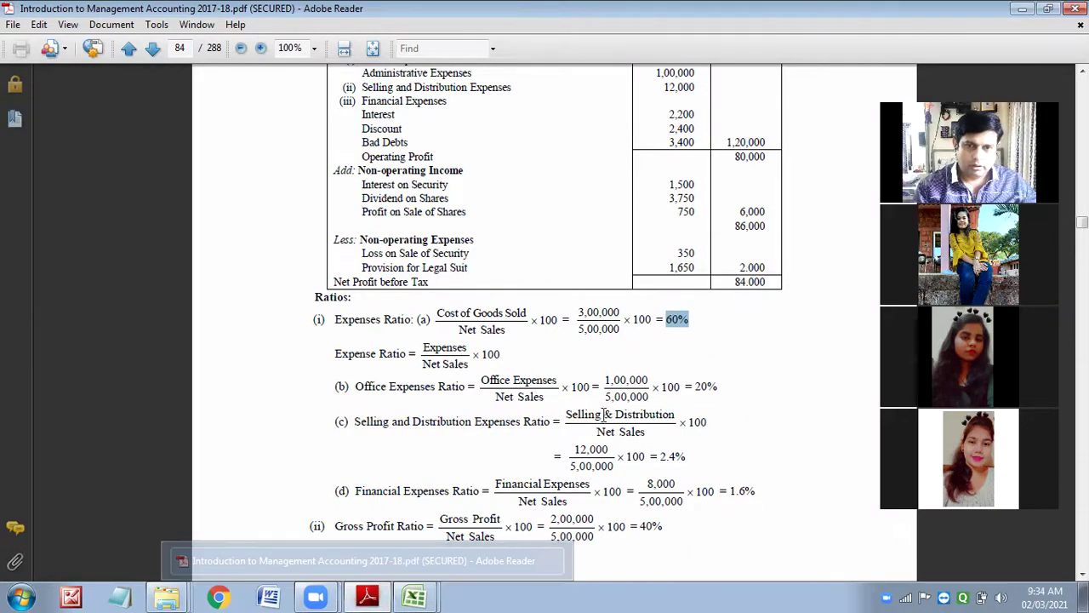
{"action": "left_click_drag", "start_coordinate": [696, 386], "coordinate": [719, 388]}
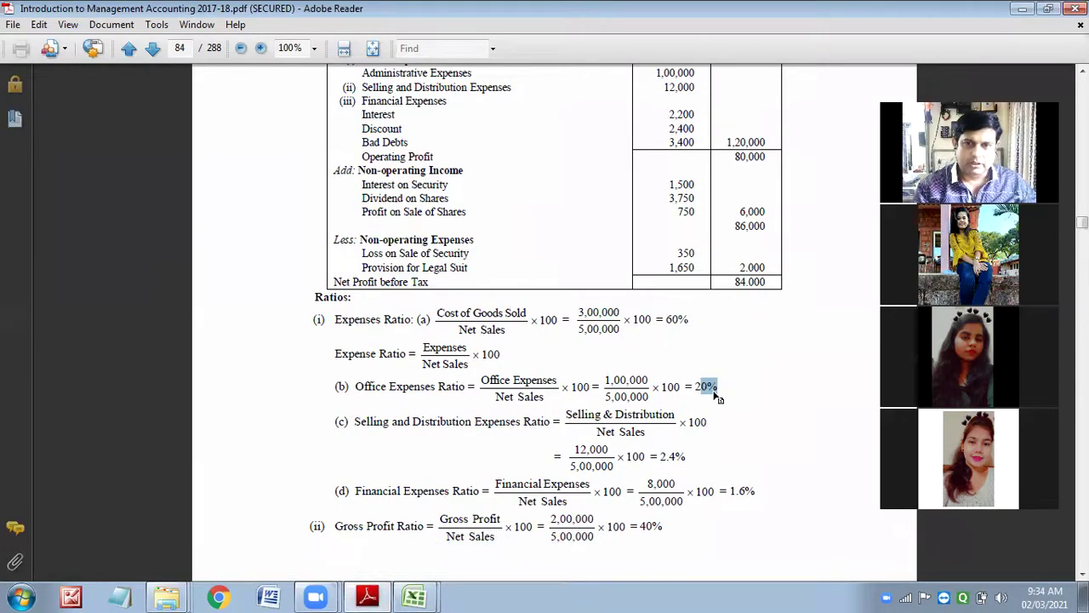
{"action": "left_click_drag", "start_coordinate": [661, 457], "coordinate": [749, 491]}
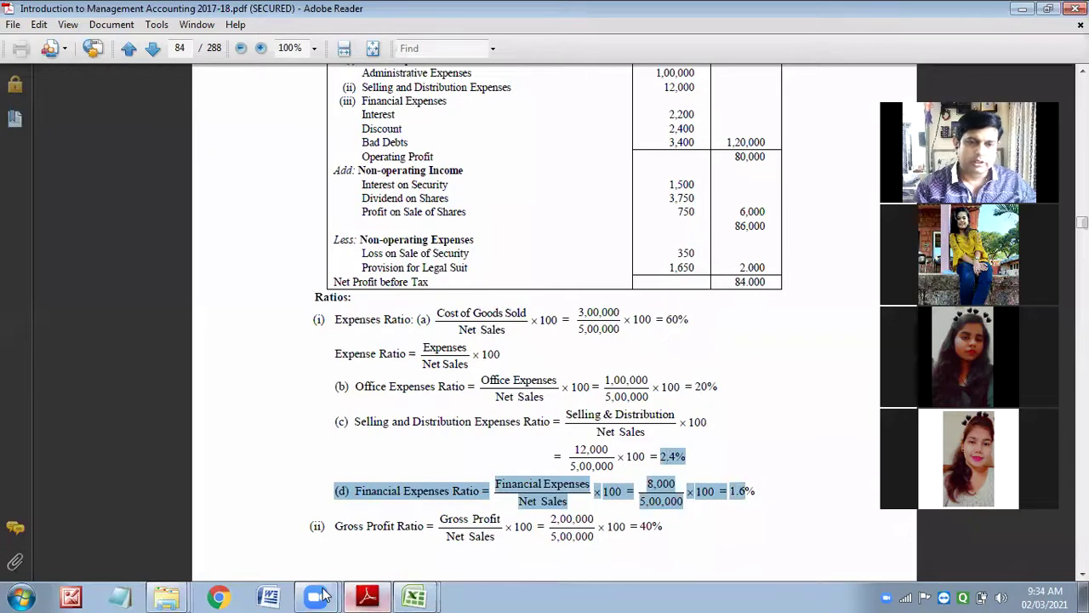
Return to the Vertical Statement & Ratios workbook in Excel and check the Illustration 9 expense ratio results against the textbook.
{"action": "left_click", "coordinate": [415, 597]}
{"action": "left_click", "coordinate": [442, 564]}
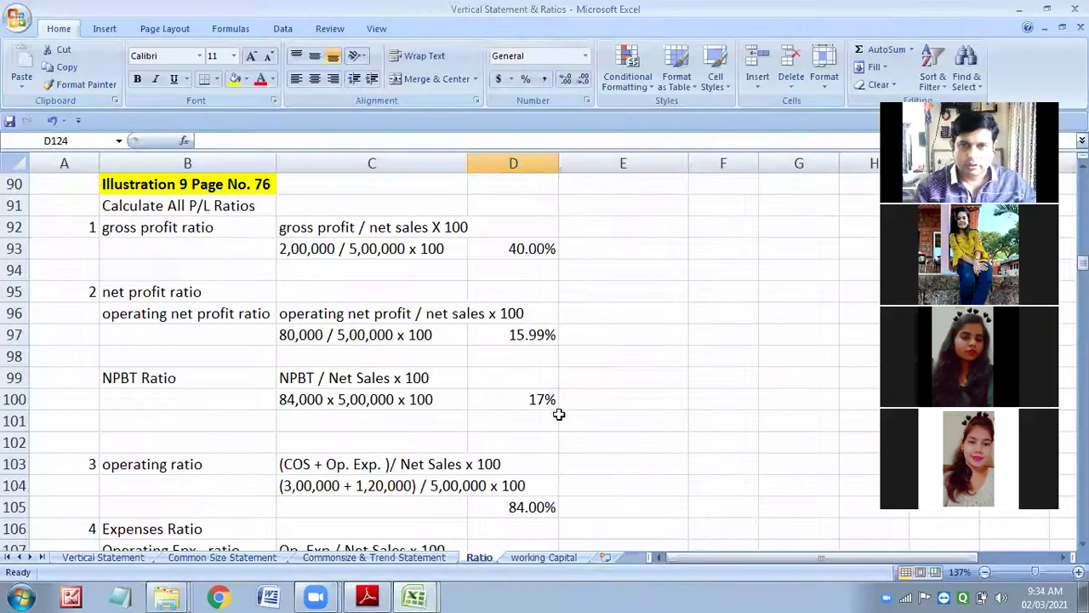
{"action": "scroll", "coordinate": [561, 409], "scroll_direction": "down", "scroll_amount": 4}
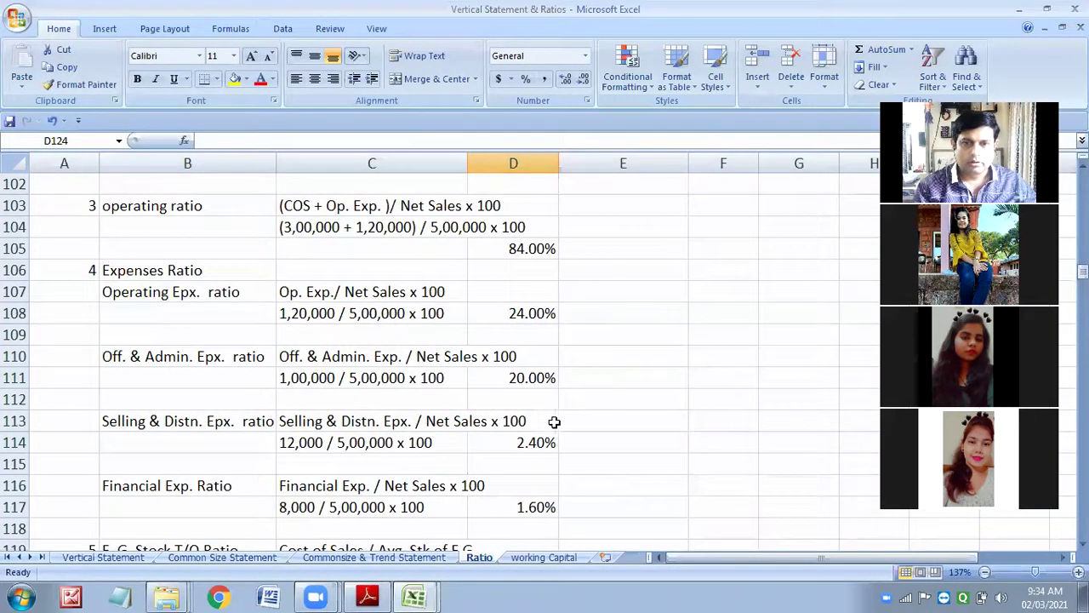
{"action": "left_click", "coordinate": [538, 377]}
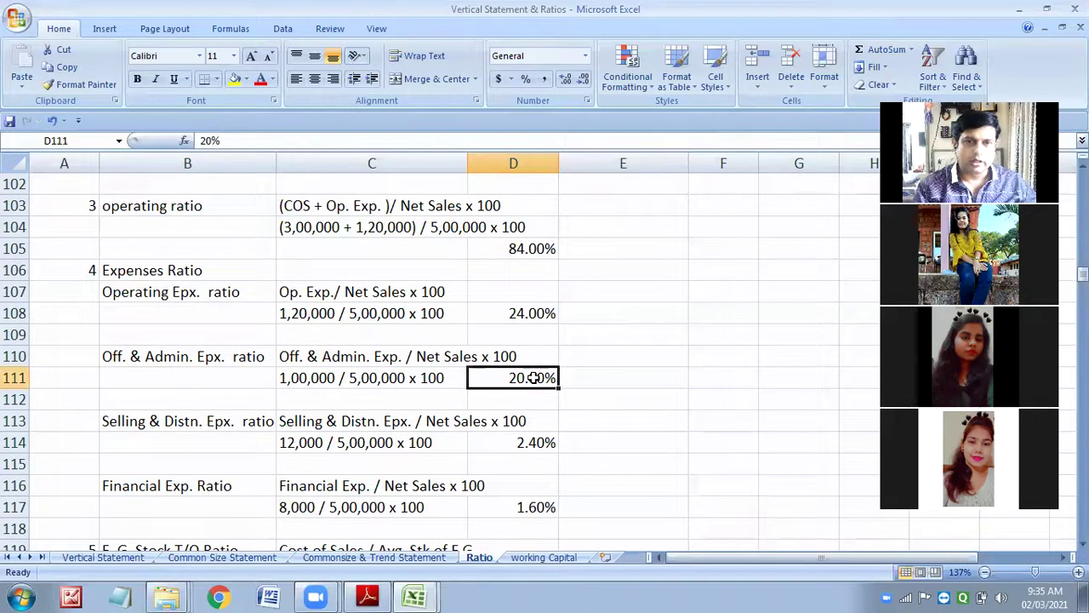
Compare the textbook's net profit and operating profit ratios in Adobe Reader with D100 and D97 on Excel's Ratio sheet.
{"action": "left_click", "coordinate": [368, 596]}
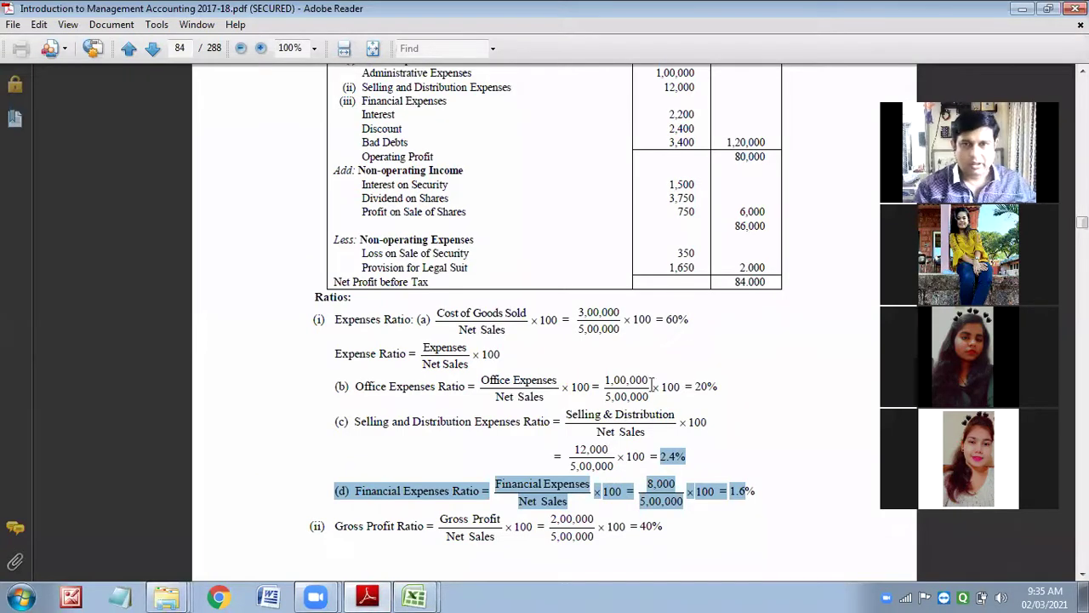
{"action": "scroll", "coordinate": [689, 332], "scroll_direction": "down", "scroll_amount": 3}
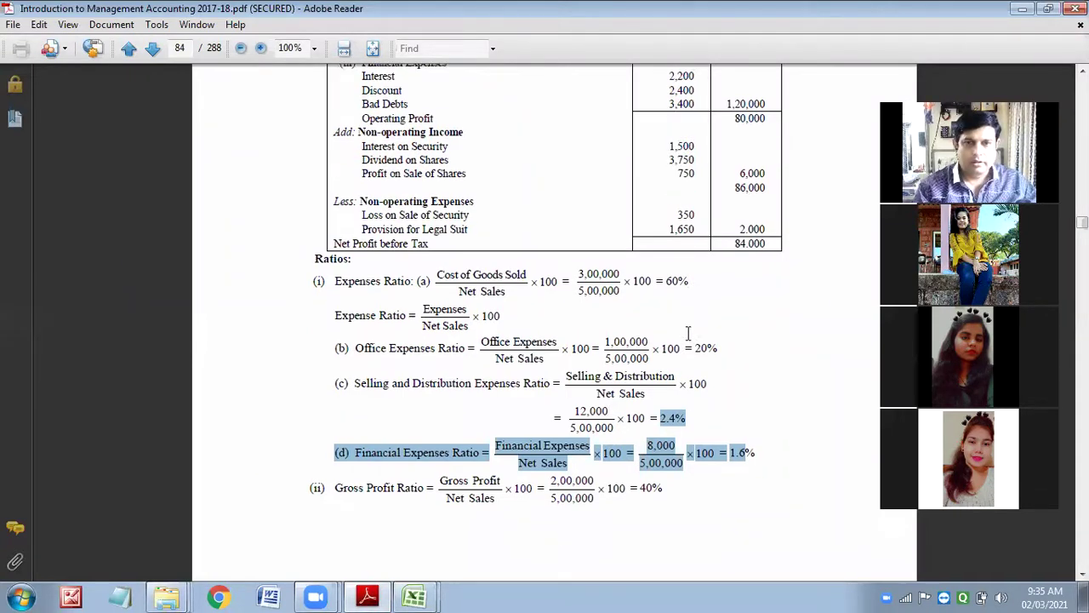
{"action": "scroll", "coordinate": [686, 339], "scroll_direction": "down", "scroll_amount": 5}
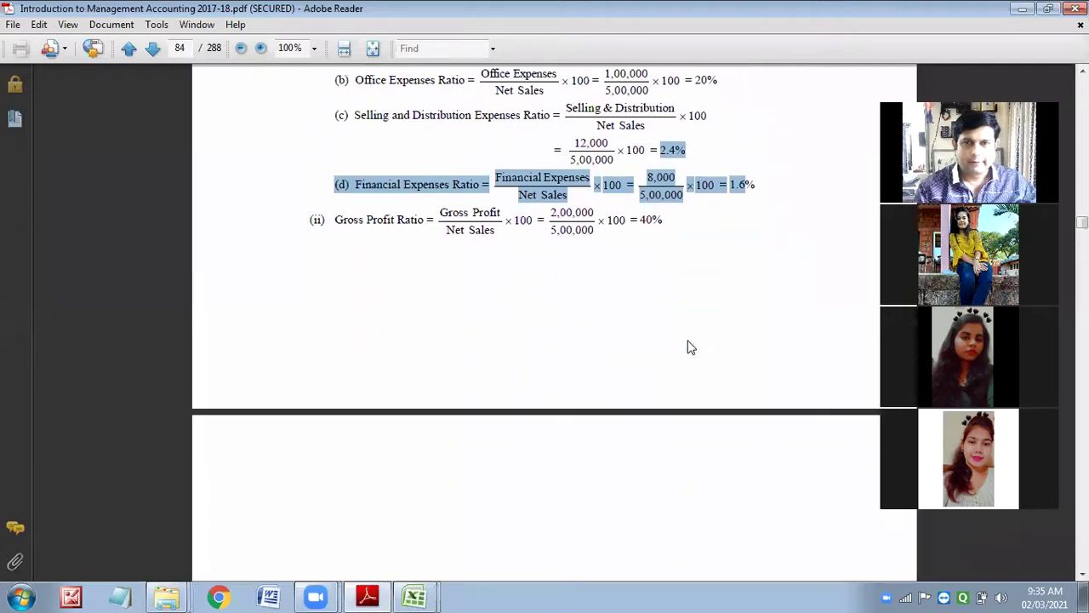
{"action": "scroll", "coordinate": [662, 237], "scroll_direction": "down", "scroll_amount": 8}
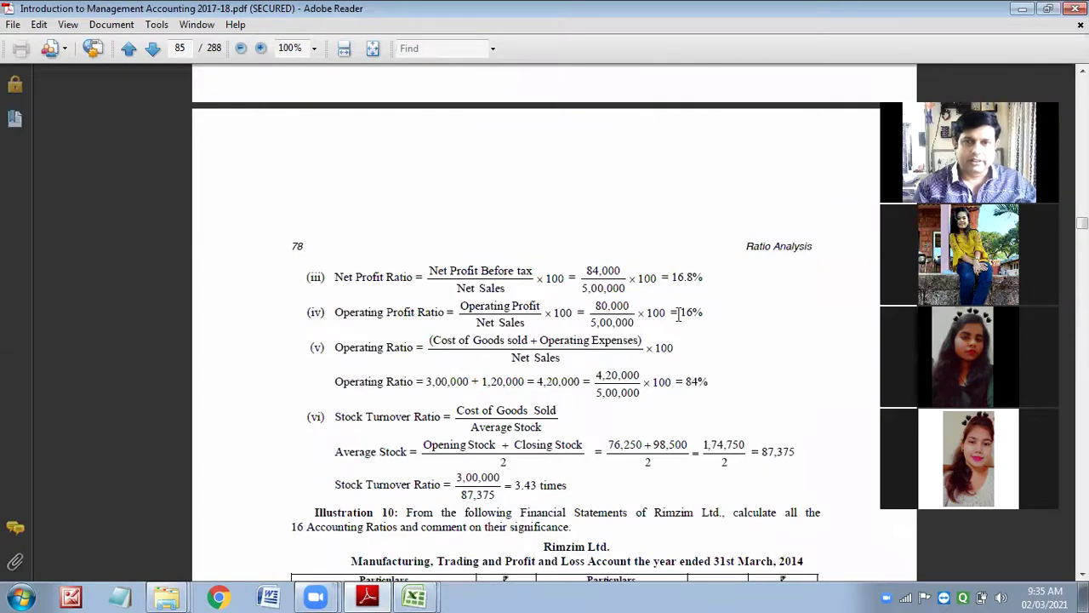
{"action": "mouse_move", "coordinate": [414, 596]}
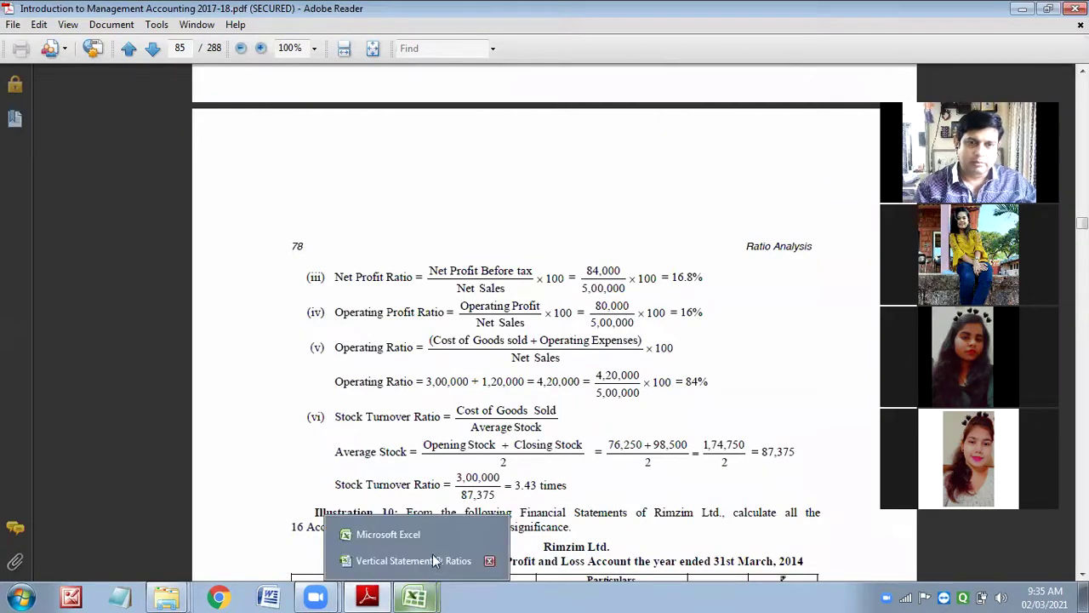
{"action": "left_click", "coordinate": [393, 562]}
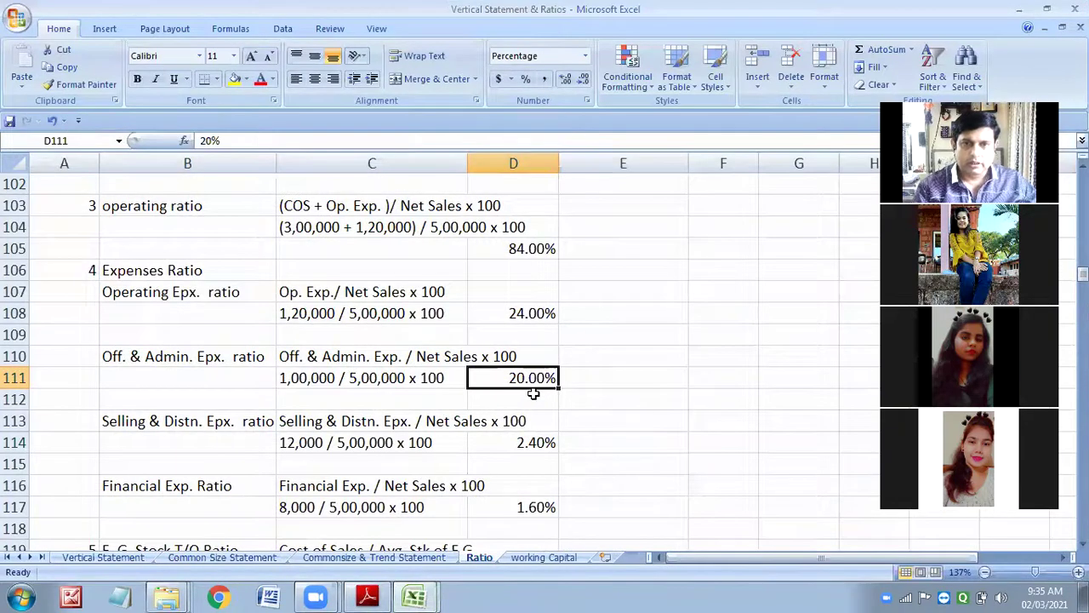
{"action": "scroll", "coordinate": [532, 393], "scroll_direction": "up", "scroll_amount": 4}
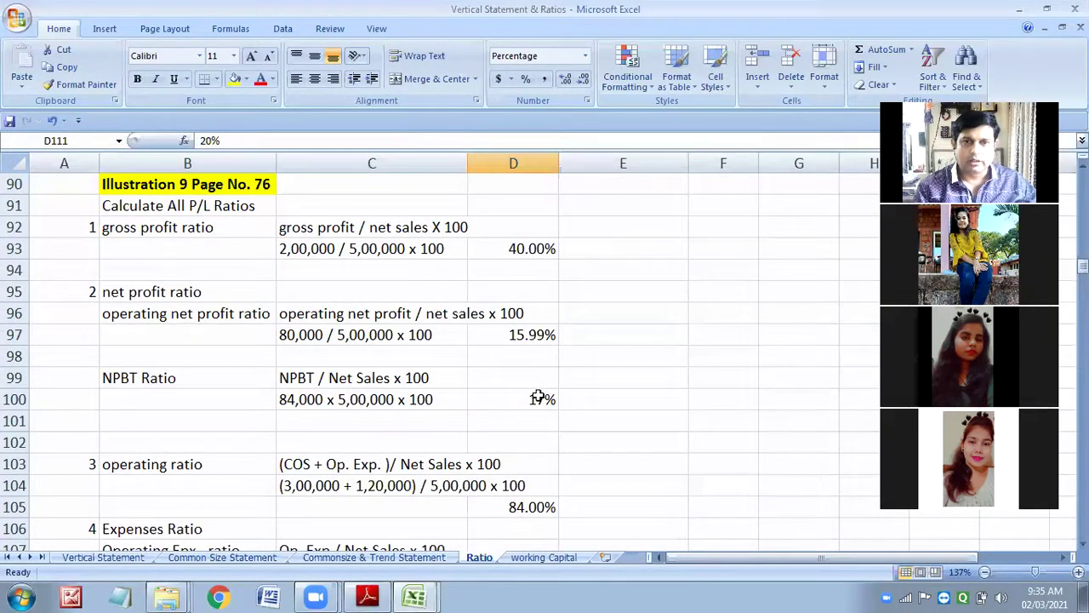
{"action": "double_click", "coordinate": [538, 396]}
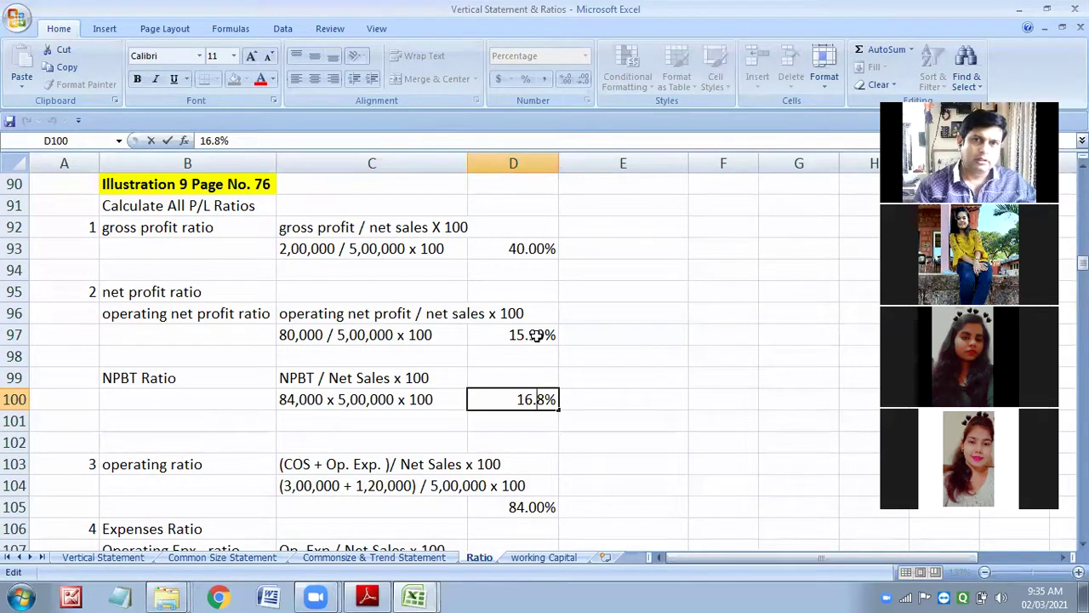
{"action": "left_click", "coordinate": [534, 335]}
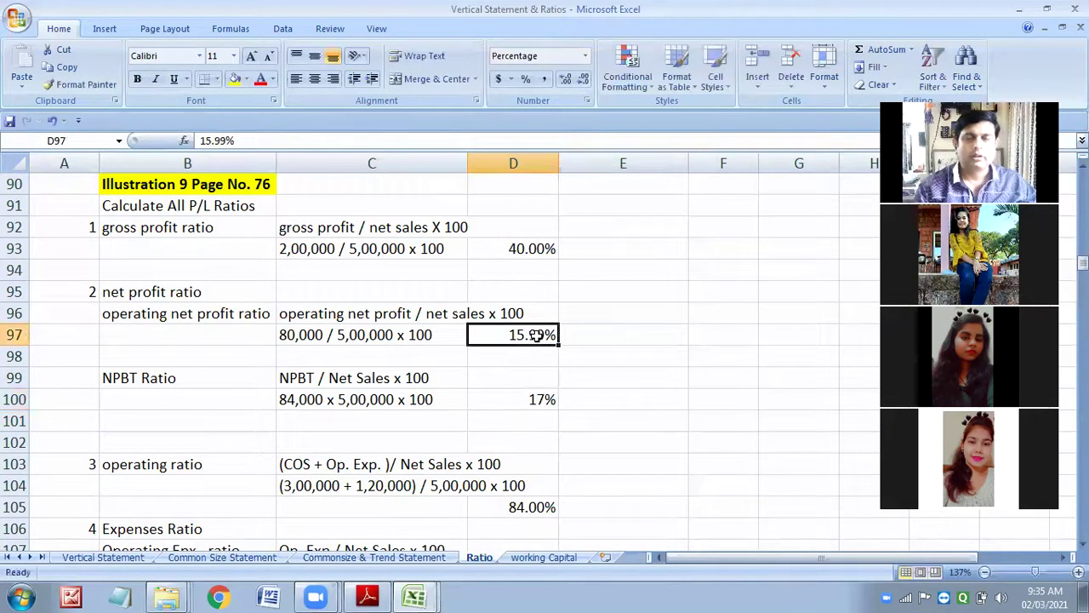
{"action": "double_click", "coordinate": [548, 397]}
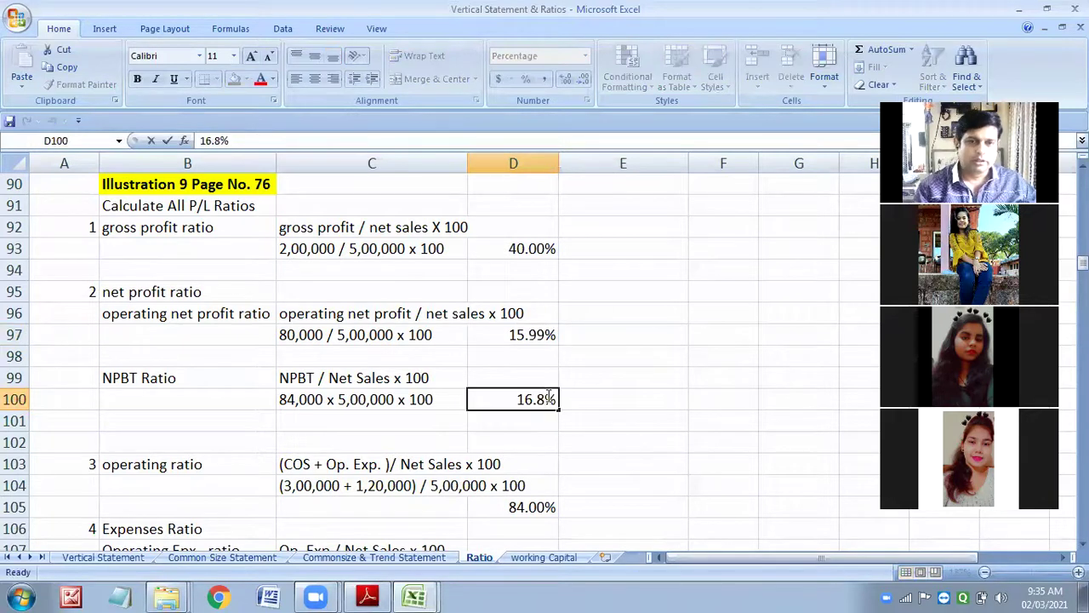
Look up the operating ratio in the Adobe Reader textbook and check it against D105 in the Excel workbook.
{"action": "left_click", "coordinate": [367, 596]}
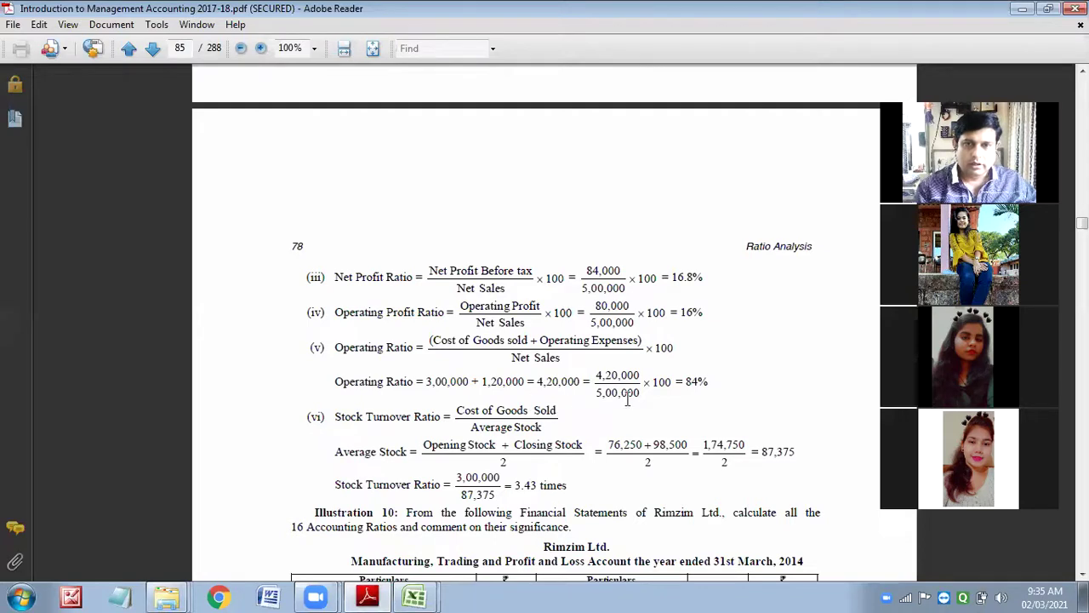
{"action": "left_click_drag", "start_coordinate": [691, 381], "coordinate": [709, 382]}
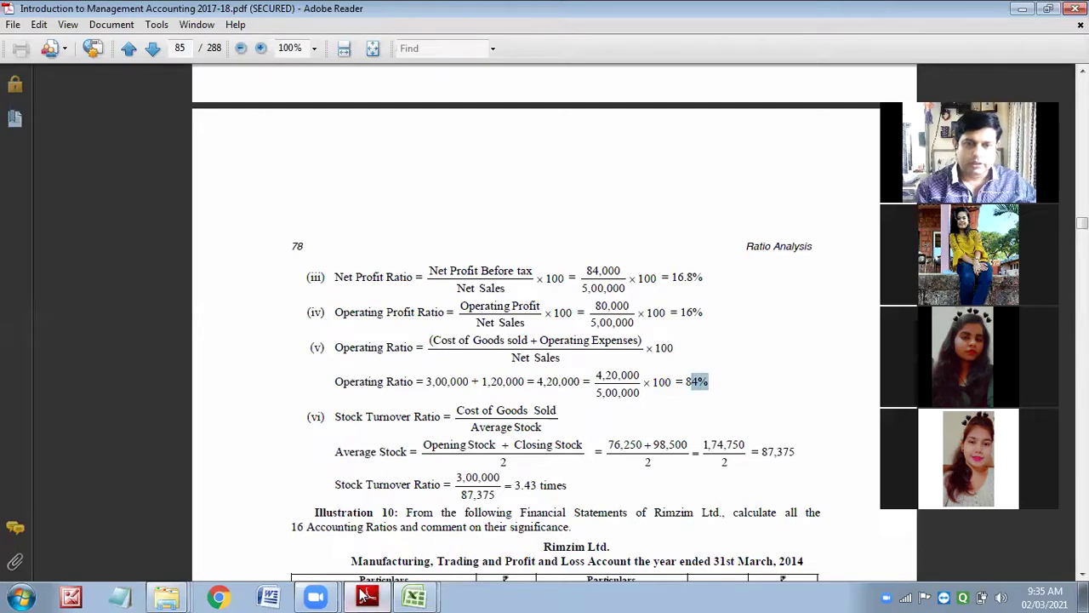
{"action": "left_click", "coordinate": [415, 596]}
{"action": "left_click", "coordinate": [429, 541]}
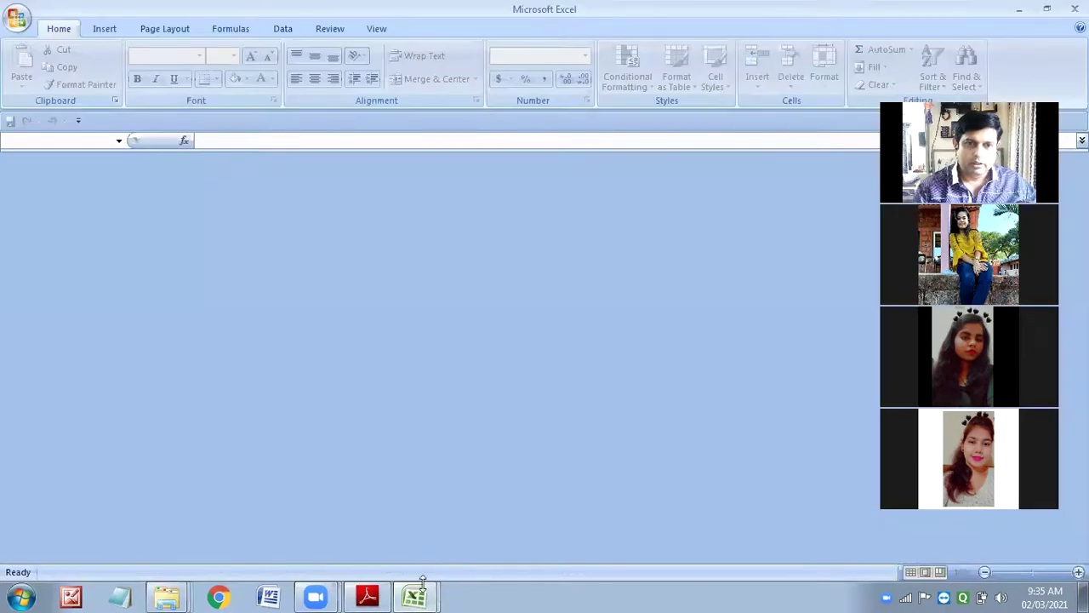
{"action": "left_click", "coordinate": [425, 566]}
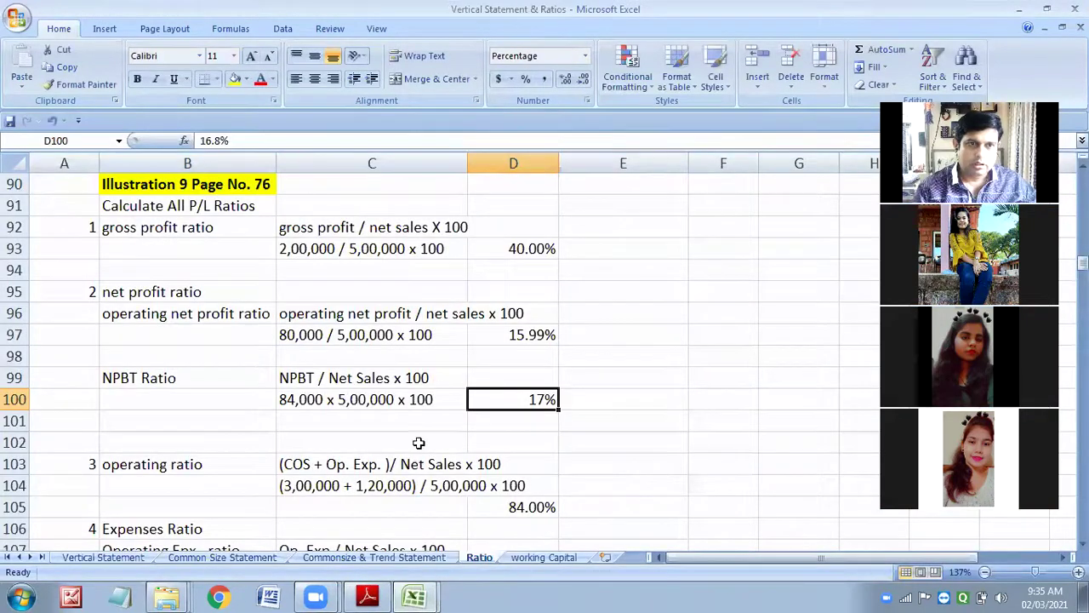
{"action": "scroll", "coordinate": [439, 384], "scroll_direction": "down", "scroll_amount": 1}
{"action": "left_click", "coordinate": [502, 443]}
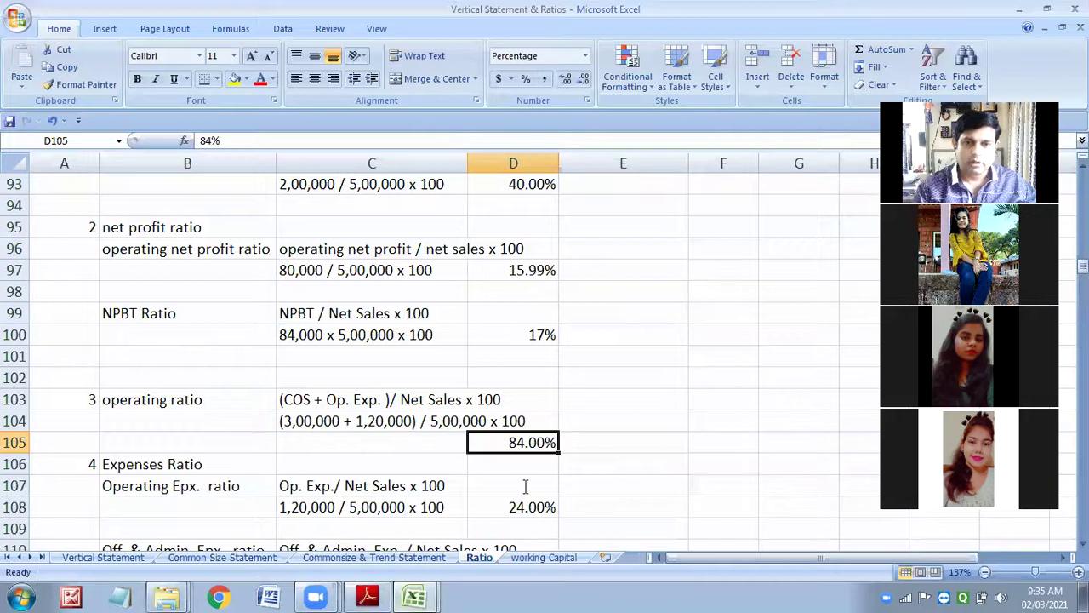
Look up the stock turnover ratio in the Adobe Reader textbook and check it against D121 in the Excel workbook.
{"action": "key", "text": "alt+Tab"}
{"action": "left_click_drag", "start_coordinate": [514, 488], "coordinate": [567, 486]}
{"action": "left_click", "coordinate": [421, 596]}
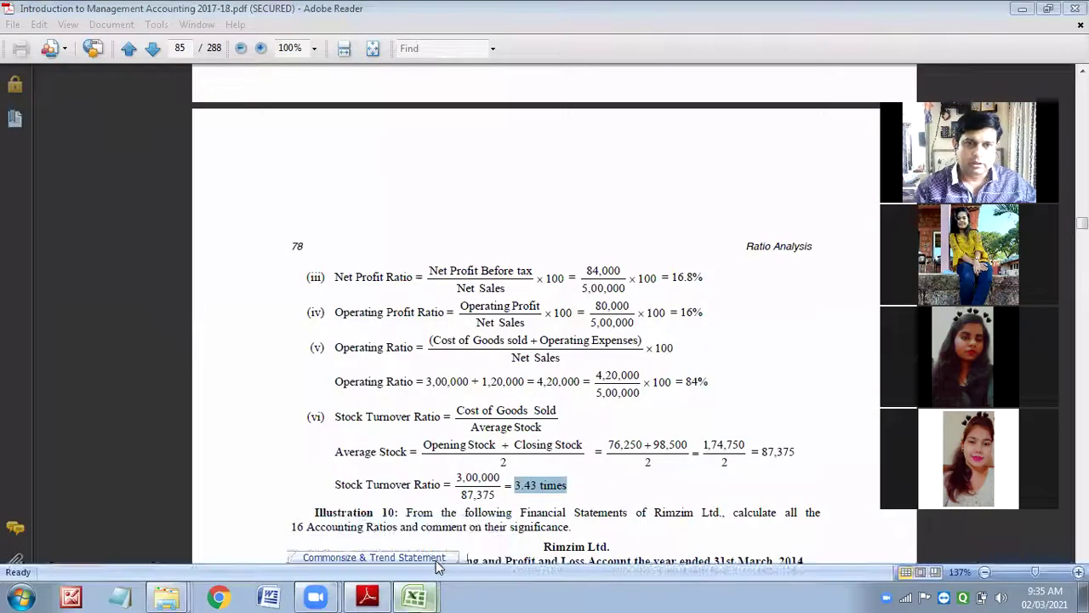
{"action": "left_click", "coordinate": [434, 560]}
{"action": "scroll", "coordinate": [480, 495], "scroll_direction": "down", "scroll_amount": 3}
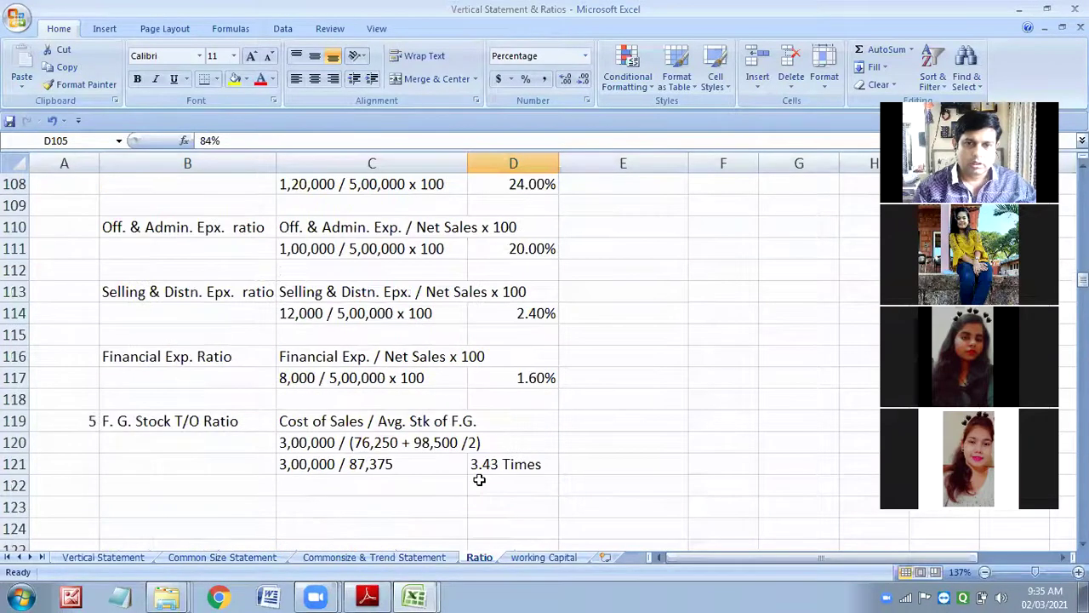
{"action": "left_click", "coordinate": [478, 463]}
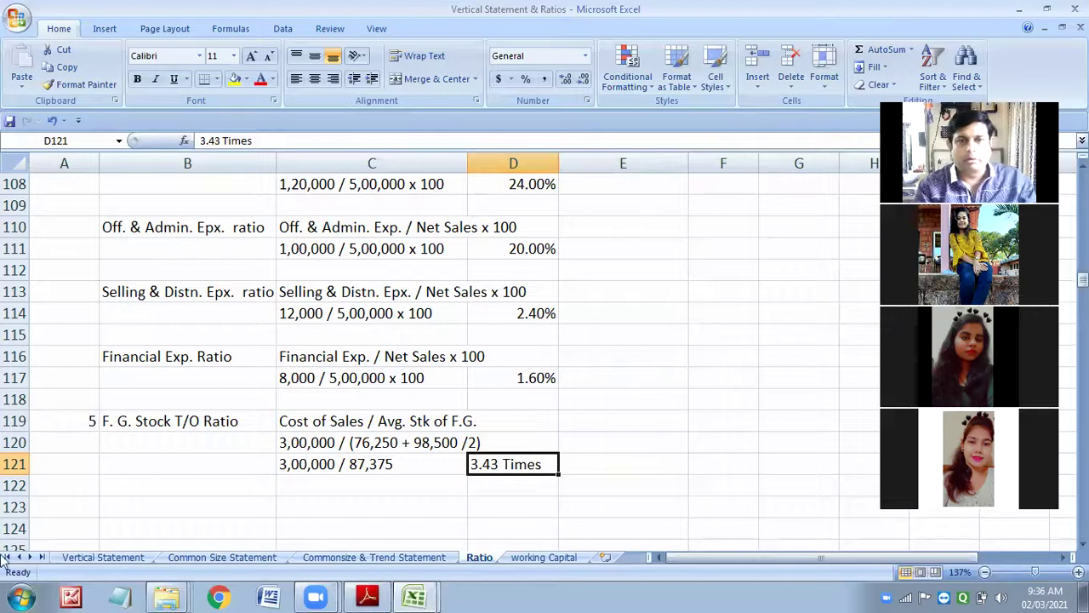
Switch to the Adobe Reader textbook and examine the Illustration 10 question on Rimzim Ltd. and its ratio solutions.
{"action": "left_click", "coordinate": [367, 596]}
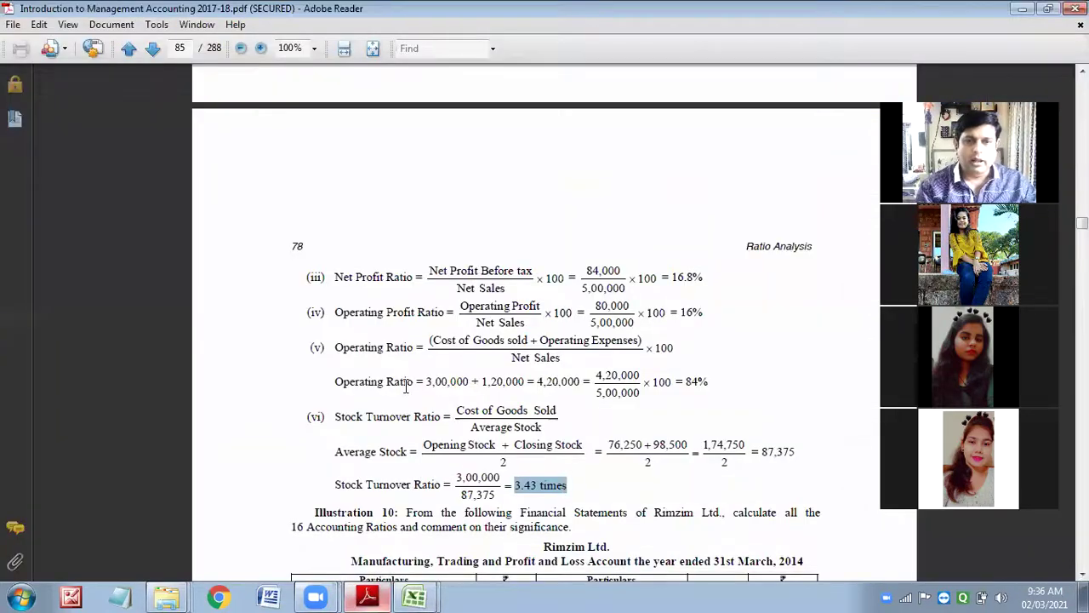
{"action": "scroll", "coordinate": [406, 387], "scroll_direction": "down", "scroll_amount": 3}
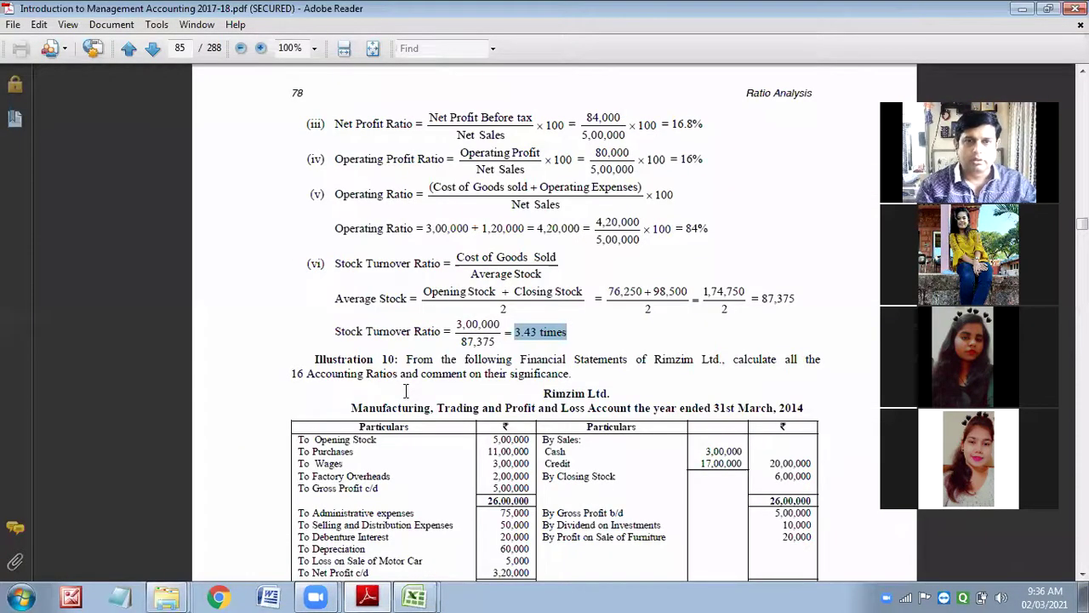
{"action": "scroll", "coordinate": [406, 391], "scroll_direction": "down", "scroll_amount": 3}
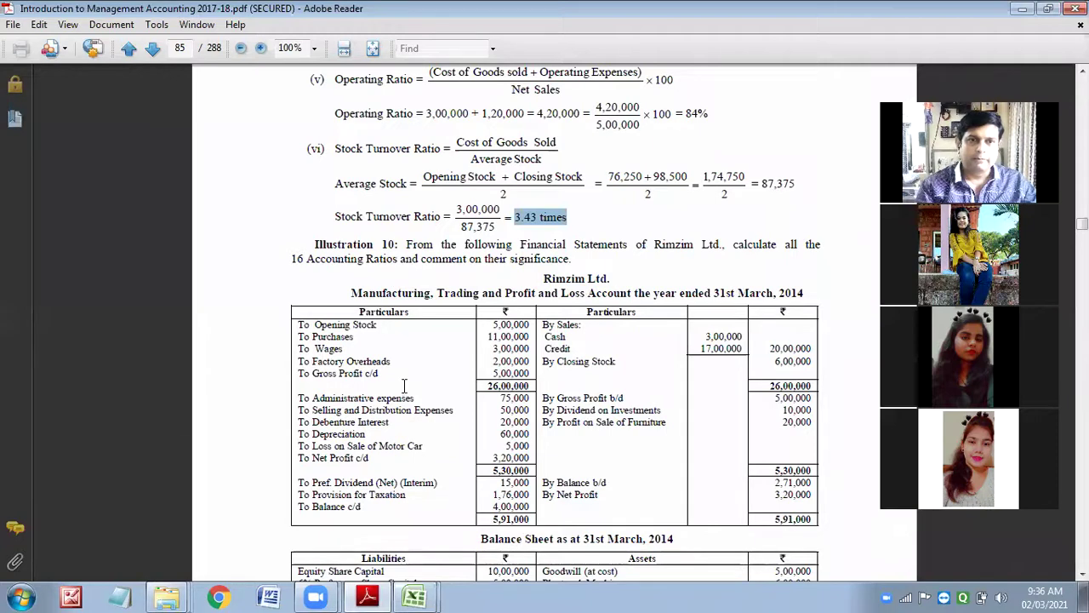
{"action": "left_click_drag", "start_coordinate": [315, 245], "coordinate": [469, 239]}
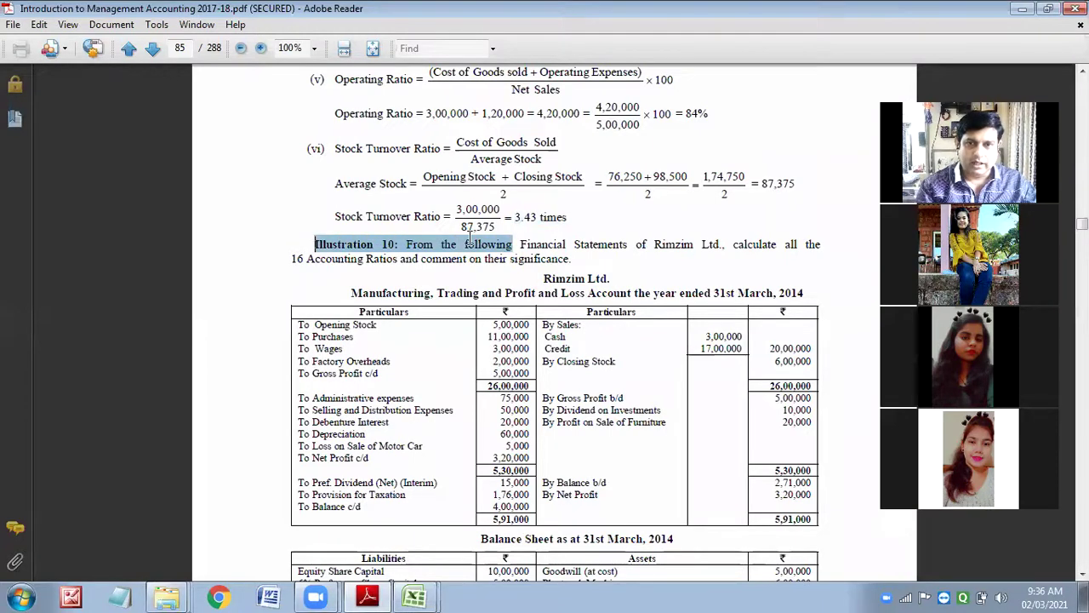
{"action": "scroll", "coordinate": [485, 272], "scroll_direction": "down", "scroll_amount": 8}
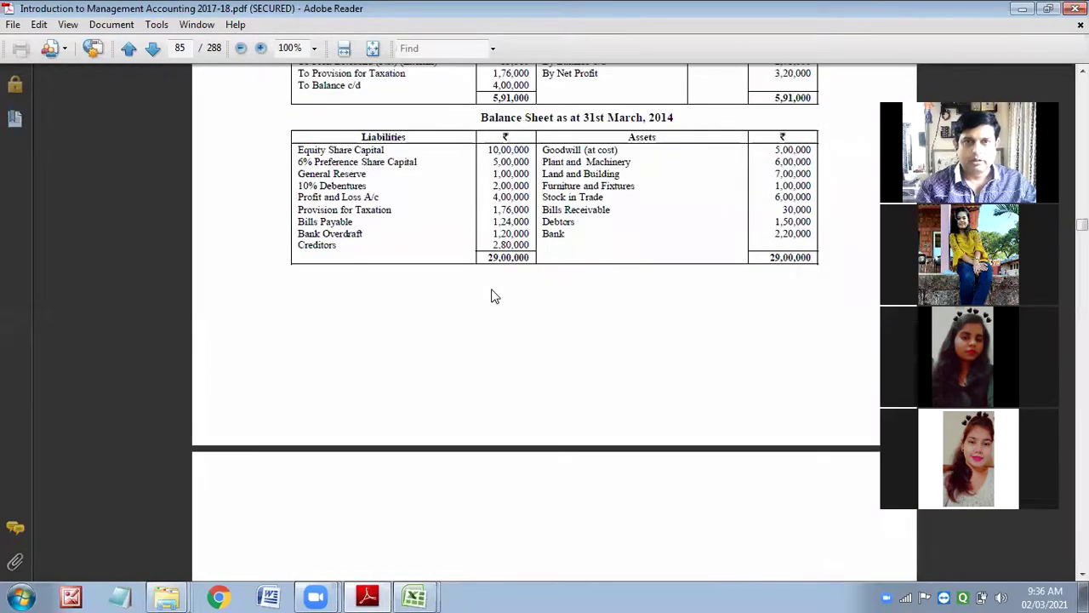
{"action": "scroll", "coordinate": [492, 288], "scroll_direction": "up", "scroll_amount": 3}
{"action": "scroll", "coordinate": [492, 287], "scroll_direction": "down", "scroll_amount": 12}
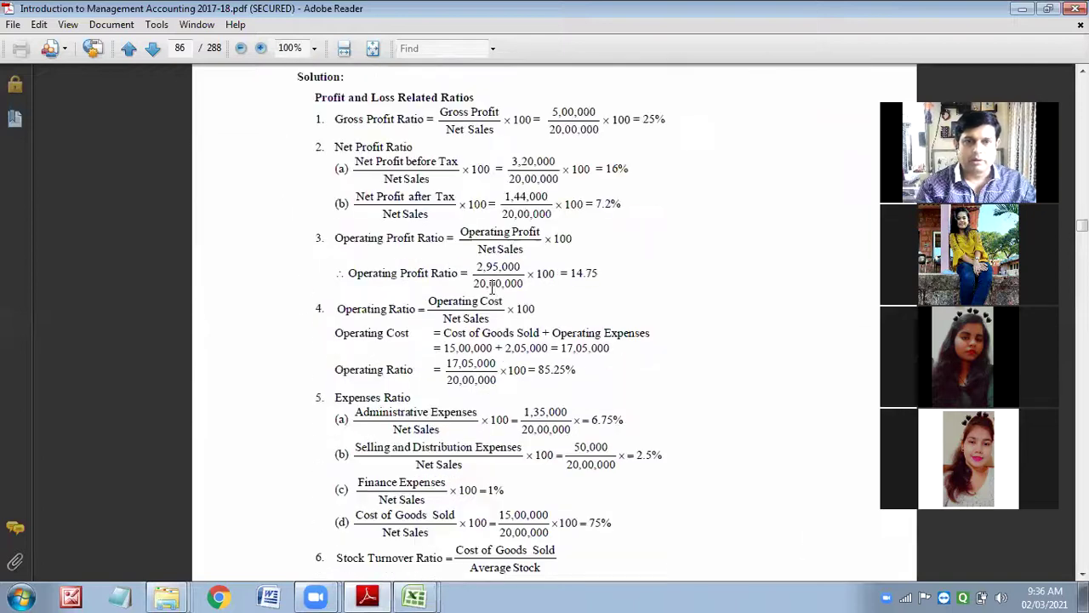
{"action": "scroll", "coordinate": [490, 289], "scroll_direction": "down", "scroll_amount": 4}
{"action": "scroll", "coordinate": [490, 289], "scroll_direction": "up", "scroll_amount": 12}
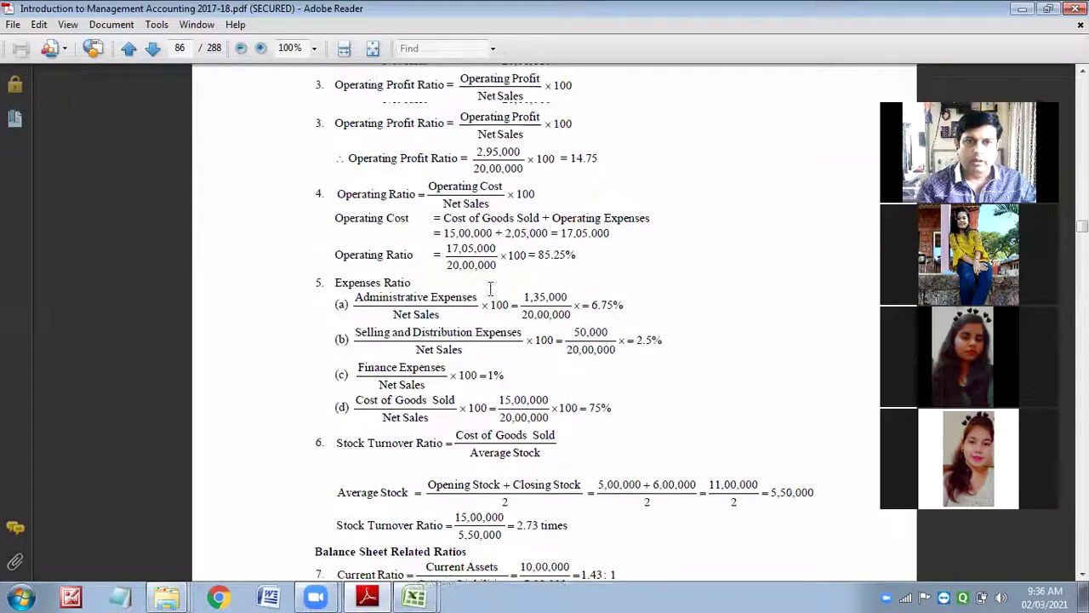
Highlight the profit and loss related ratios in Illustration 10's solution and examine its balance sheet and combined ratios through Return on Capital Employed.
{"action": "left_click_drag", "start_coordinate": [315, 172], "coordinate": [562, 434]}
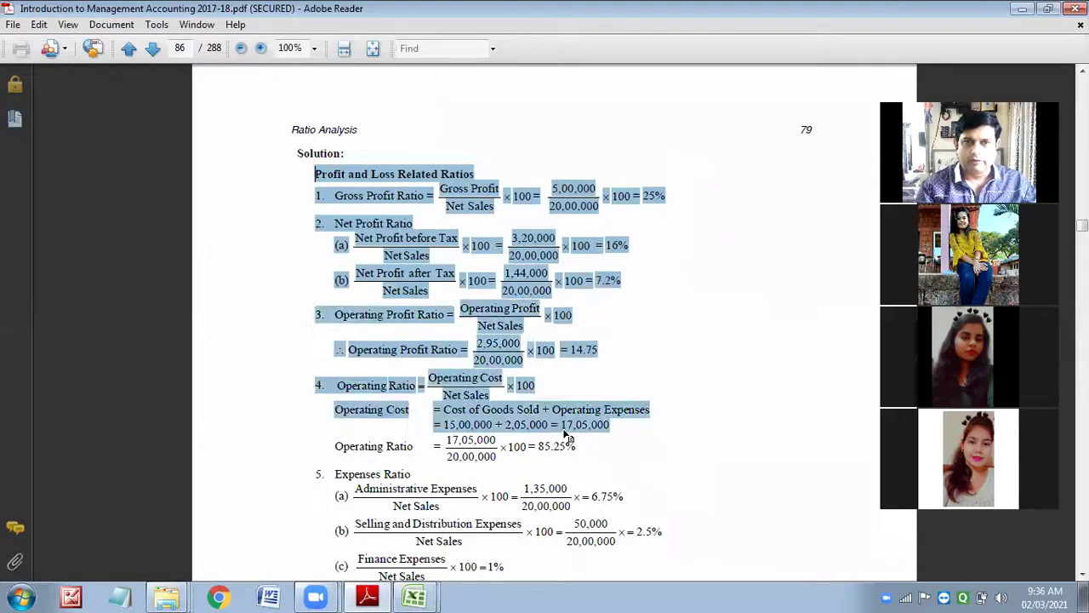
{"action": "scroll", "coordinate": [562, 436], "scroll_direction": "down", "scroll_amount": 7}
{"action": "scroll", "coordinate": [562, 435], "scroll_direction": "down", "scroll_amount": 20}
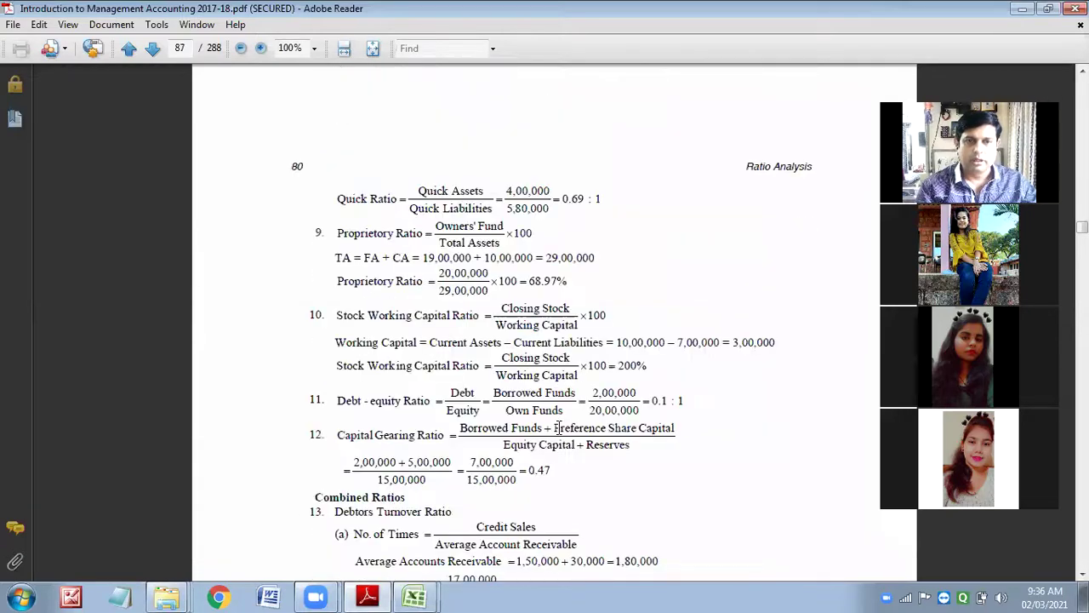
{"action": "scroll", "coordinate": [558, 430], "scroll_direction": "down", "scroll_amount": 15}
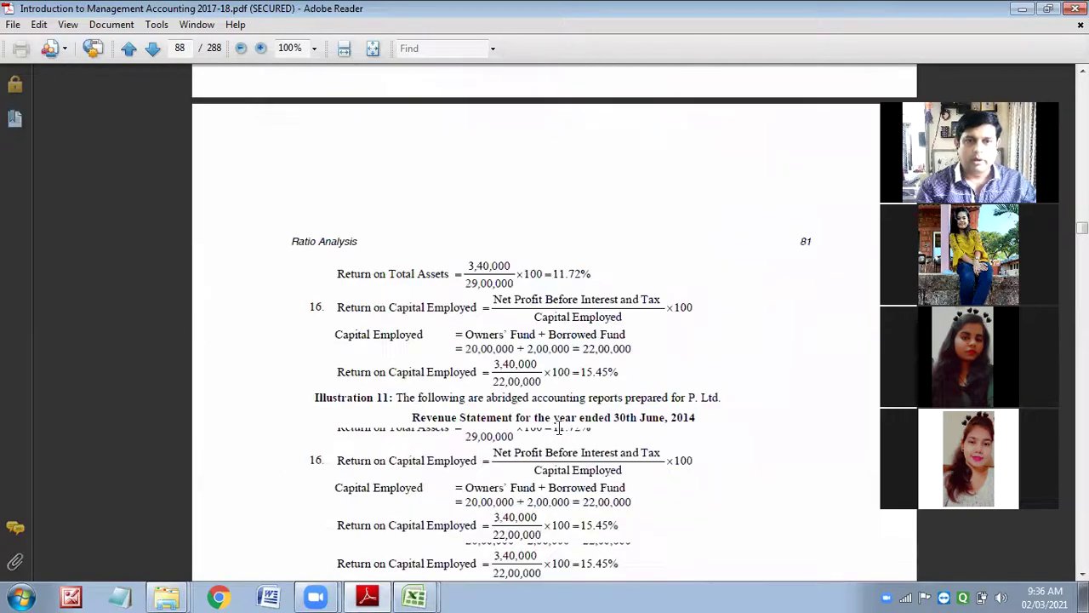
Examine the textbook's Illustrations 11 to 14 and their worked ratio solutions.
{"action": "scroll", "coordinate": [560, 436], "scroll_direction": "down", "scroll_amount": 5}
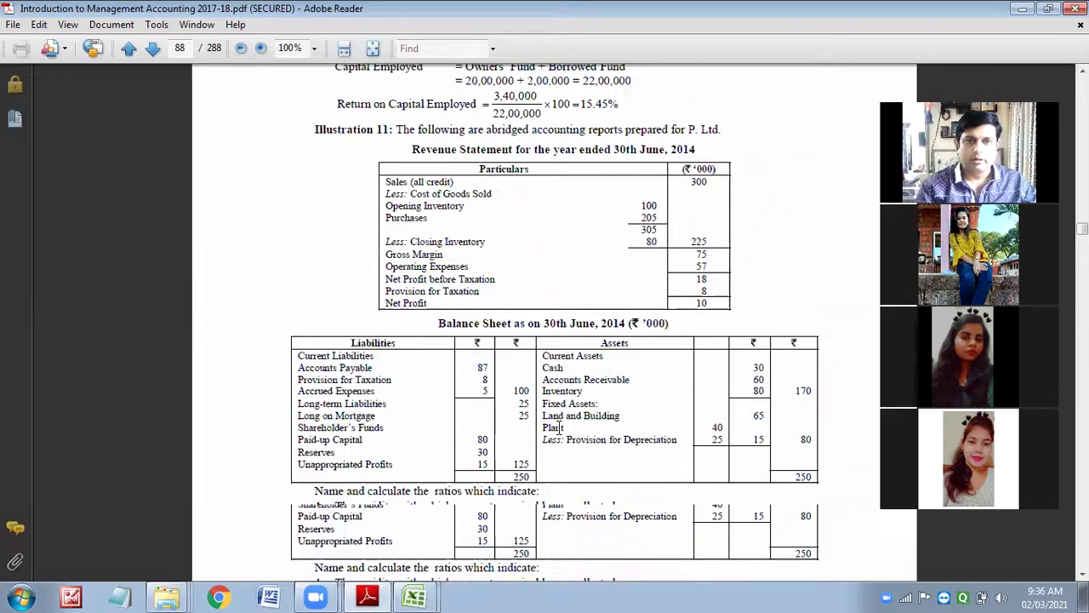
{"action": "scroll", "coordinate": [560, 427], "scroll_direction": "down", "scroll_amount": 20}
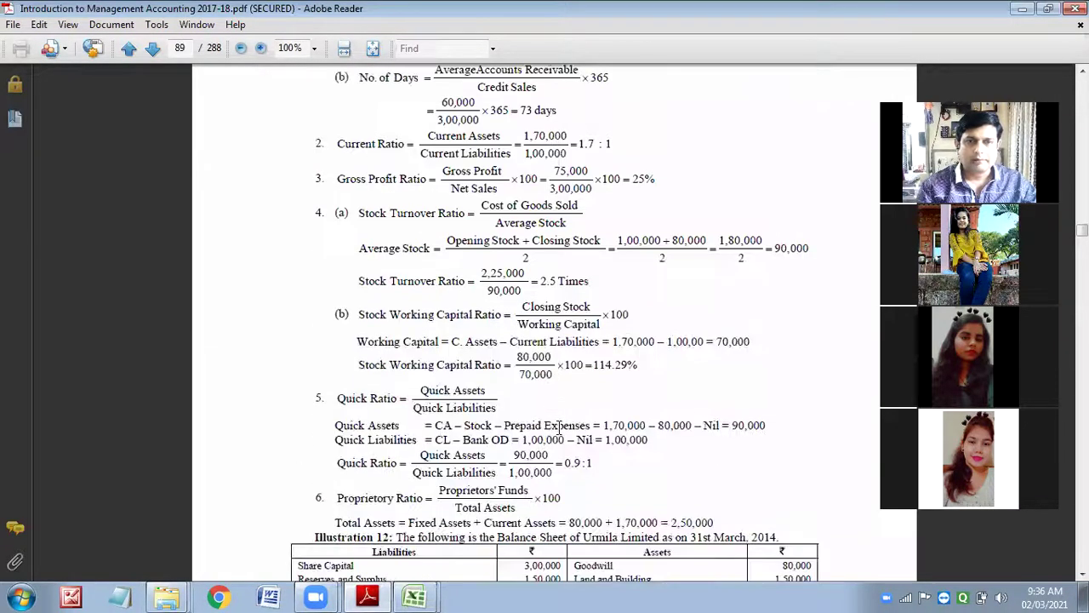
{"action": "scroll", "coordinate": [560, 427], "scroll_direction": "down", "scroll_amount": 20}
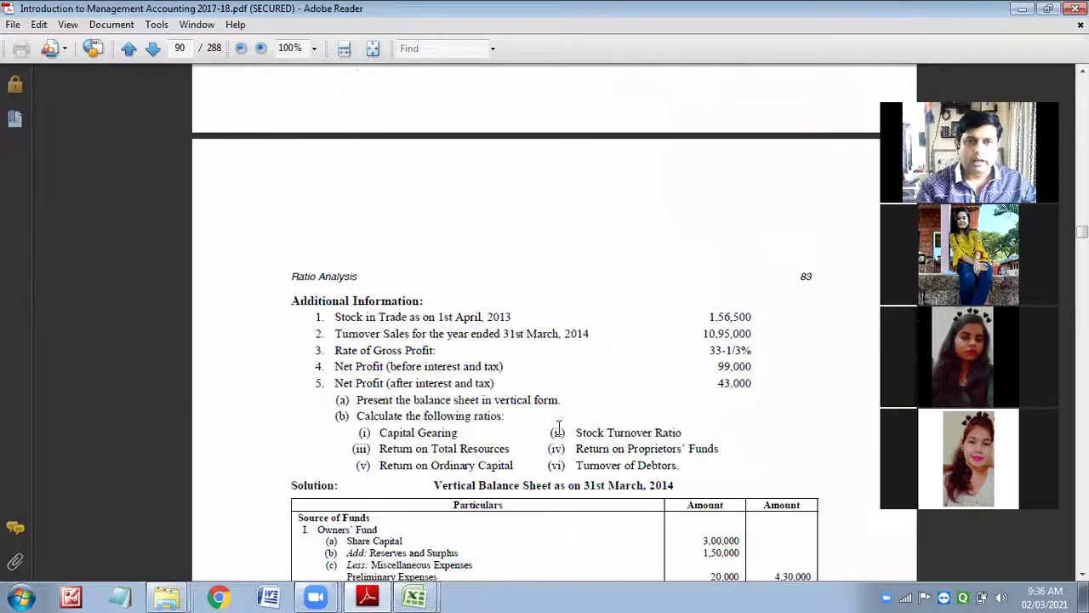
{"action": "scroll", "coordinate": [558, 427], "scroll_direction": "down", "scroll_amount": 20}
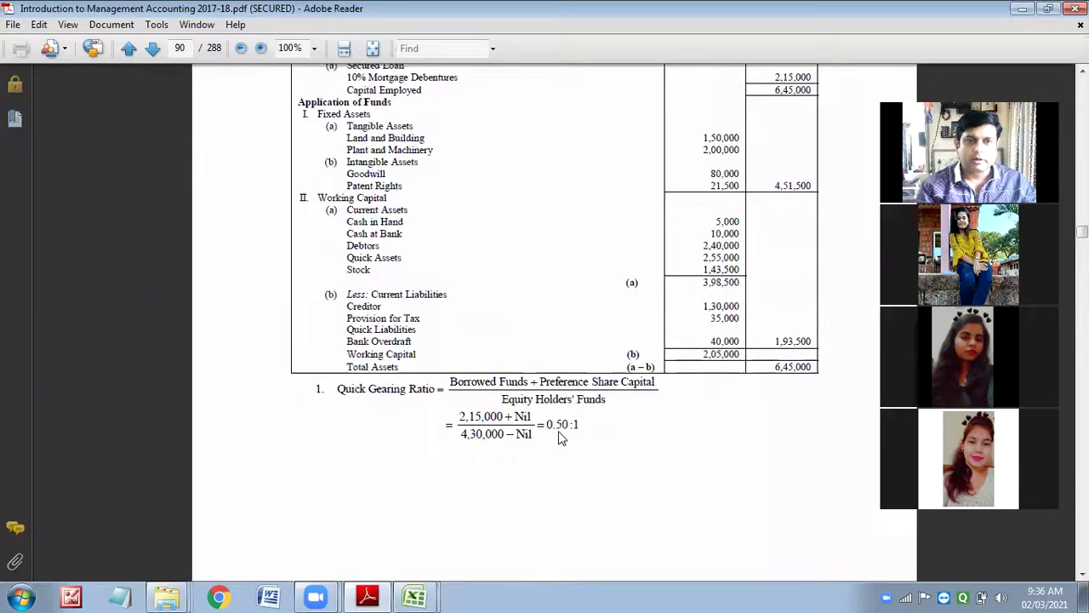
{"action": "scroll", "coordinate": [562, 431], "scroll_direction": "down", "scroll_amount": 20}
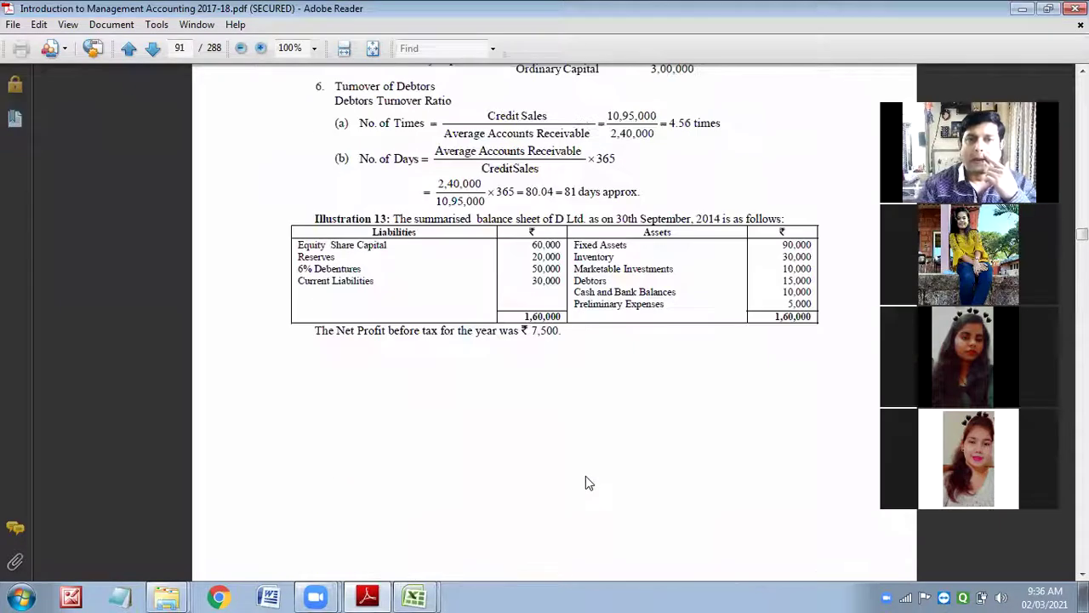
{"action": "scroll", "coordinate": [583, 475], "scroll_direction": "down", "scroll_amount": 5}
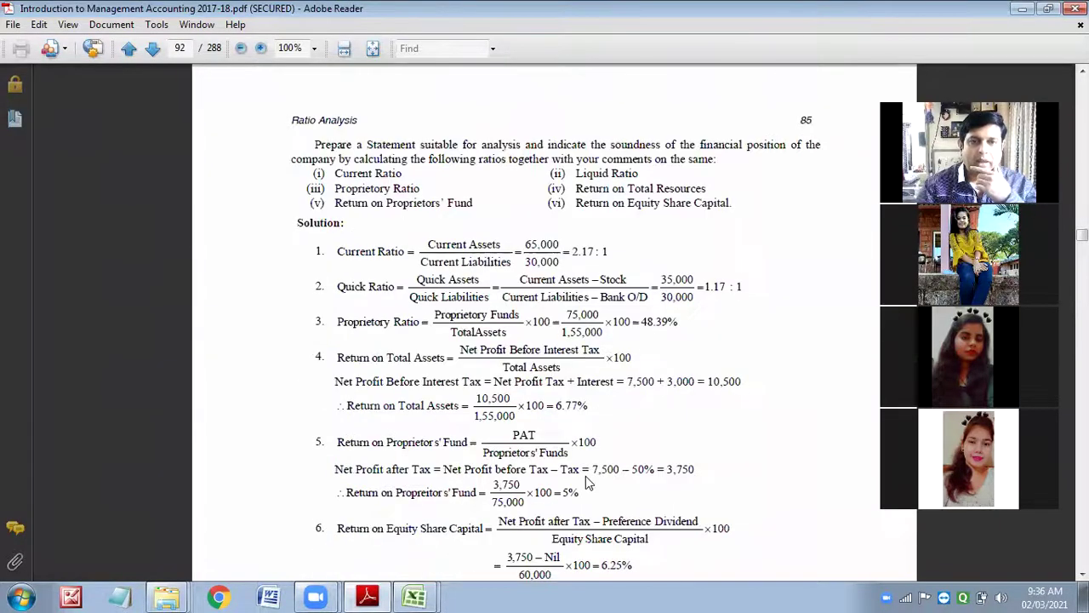
{"action": "scroll", "coordinate": [585, 476], "scroll_direction": "down", "scroll_amount": 10}
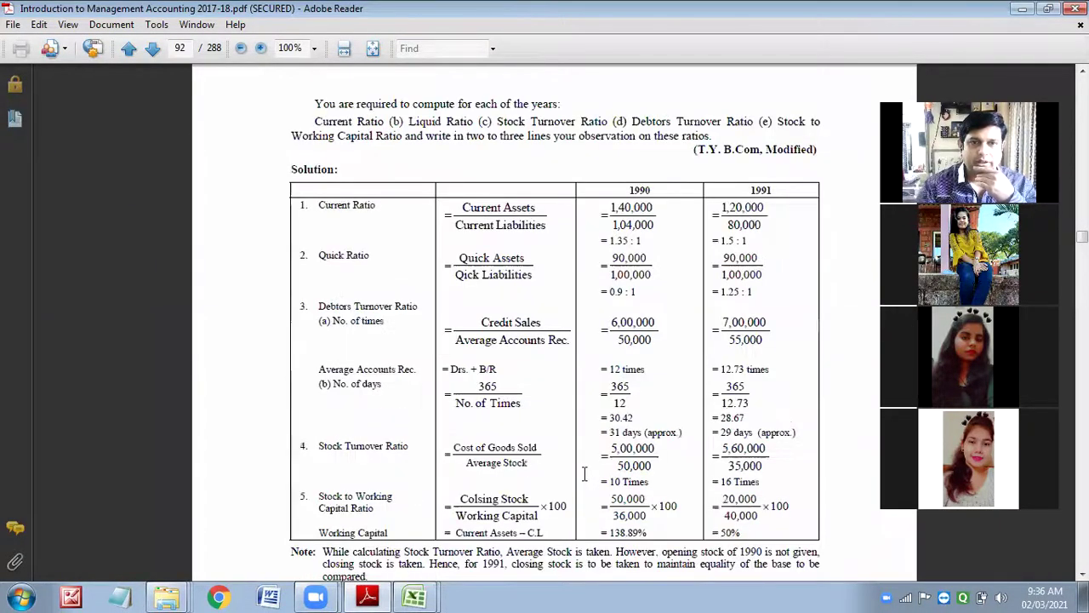
Look through Illustrations 15 to 20, covering vertical balance sheets and completing accounts from given ratios.
{"action": "scroll", "coordinate": [585, 476], "scroll_direction": "down", "scroll_amount": 20}
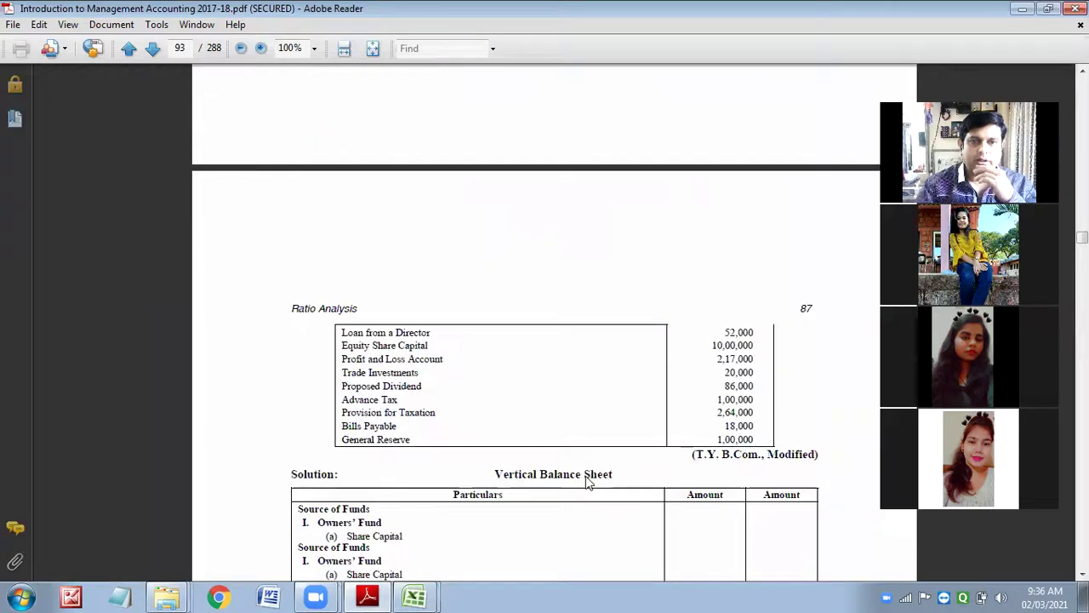
{"action": "scroll", "coordinate": [586, 475], "scroll_direction": "down", "scroll_amount": 12}
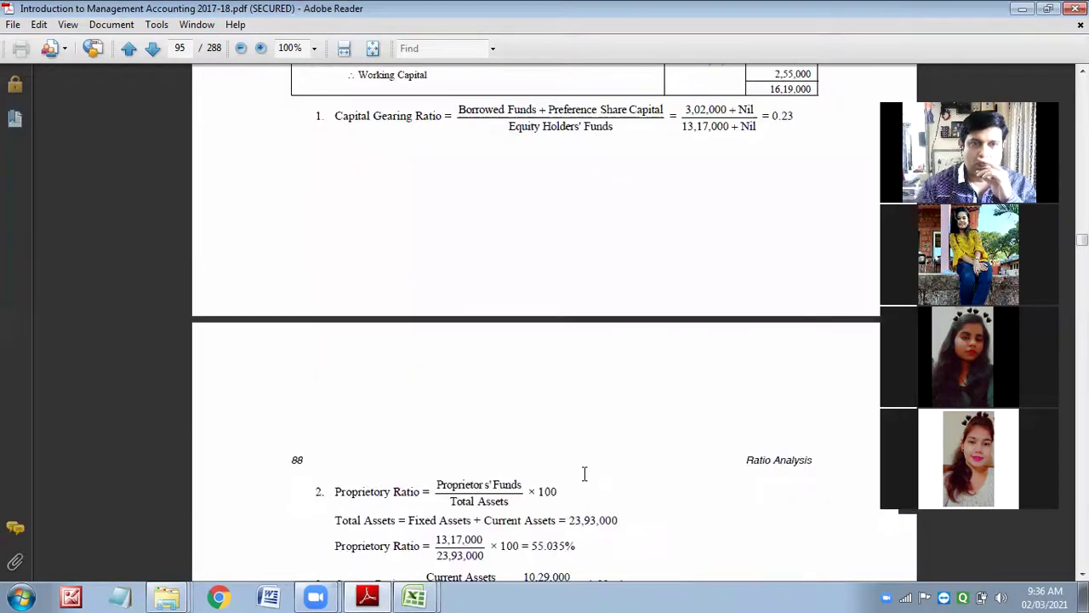
{"action": "scroll", "coordinate": [585, 474], "scroll_direction": "down", "scroll_amount": 5}
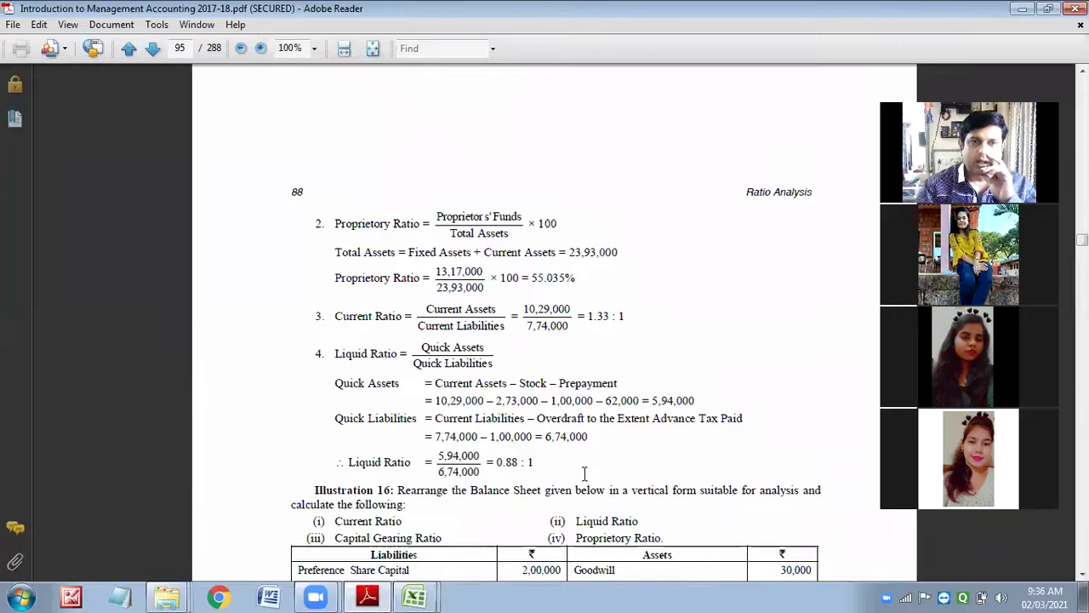
{"action": "scroll", "coordinate": [586, 480], "scroll_direction": "down", "scroll_amount": 15}
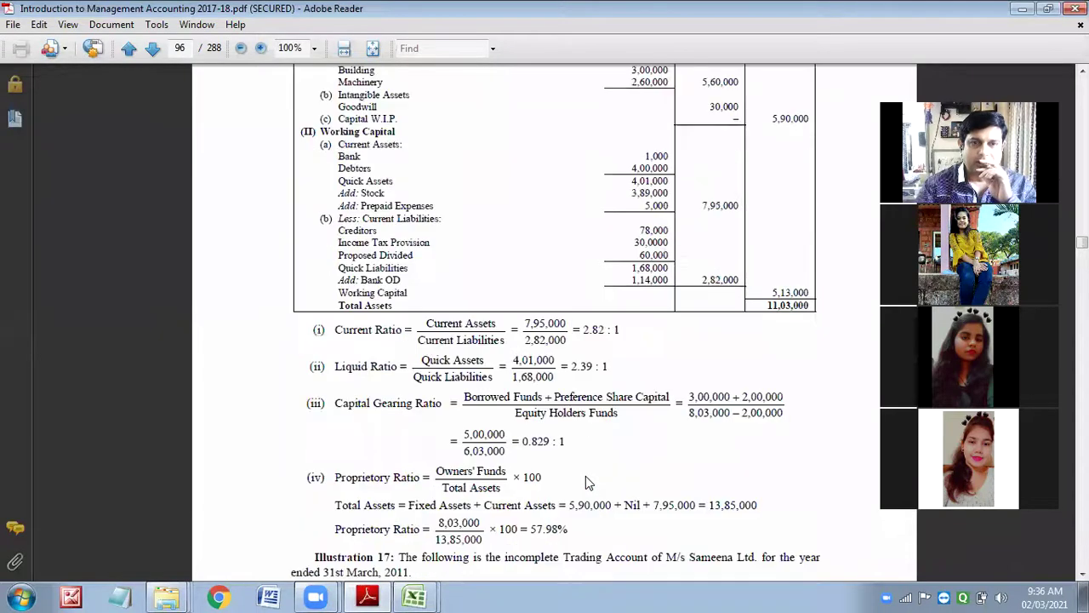
{"action": "scroll", "coordinate": [586, 477], "scroll_direction": "down", "scroll_amount": 15}
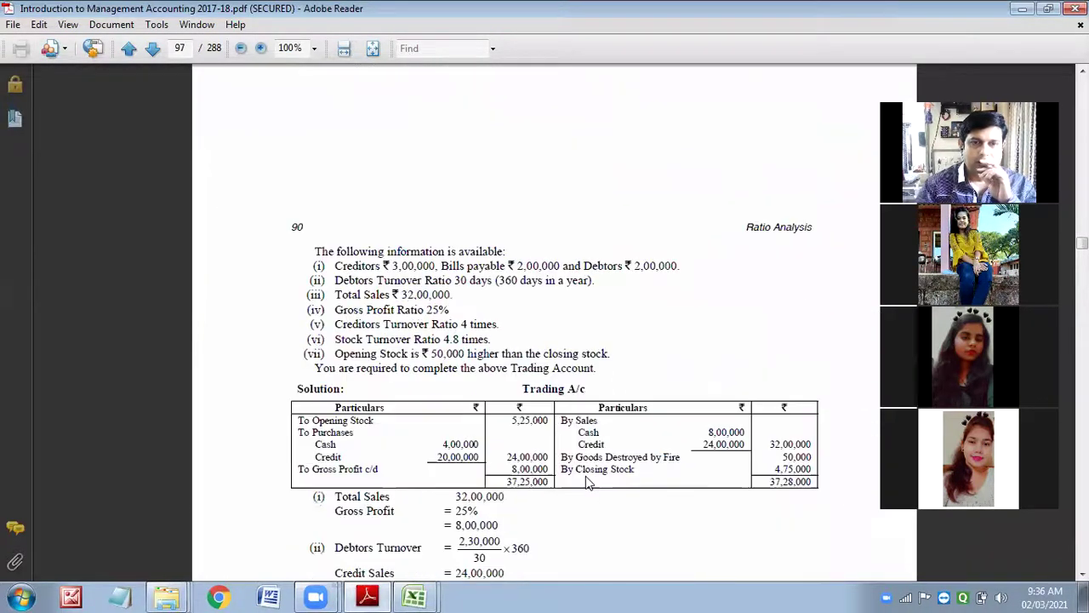
{"action": "scroll", "coordinate": [585, 476], "scroll_direction": "down", "scroll_amount": 15}
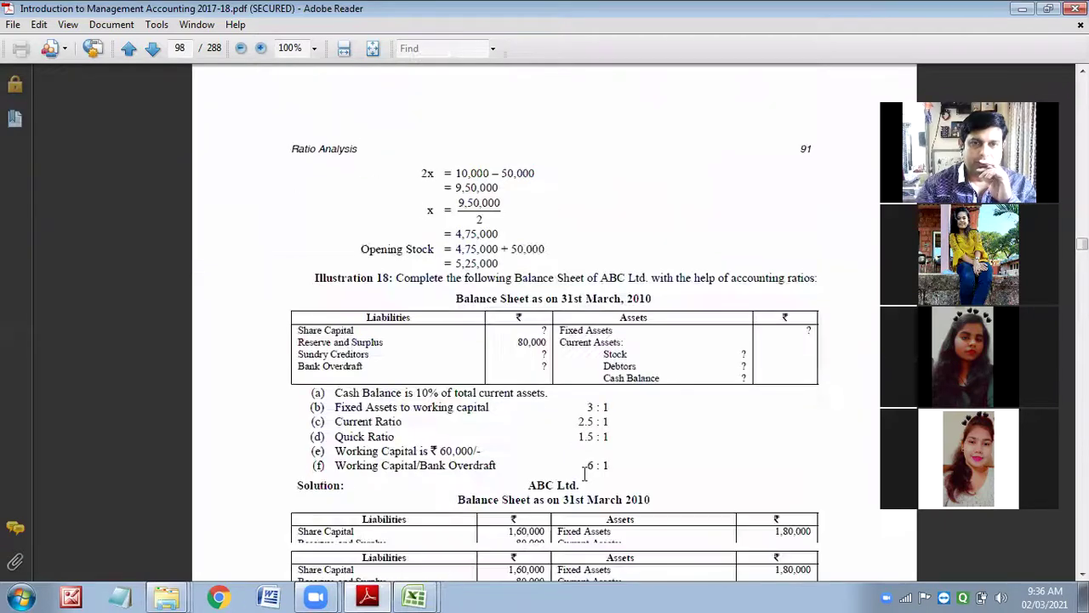
{"action": "scroll", "coordinate": [585, 479], "scroll_direction": "down", "scroll_amount": 8}
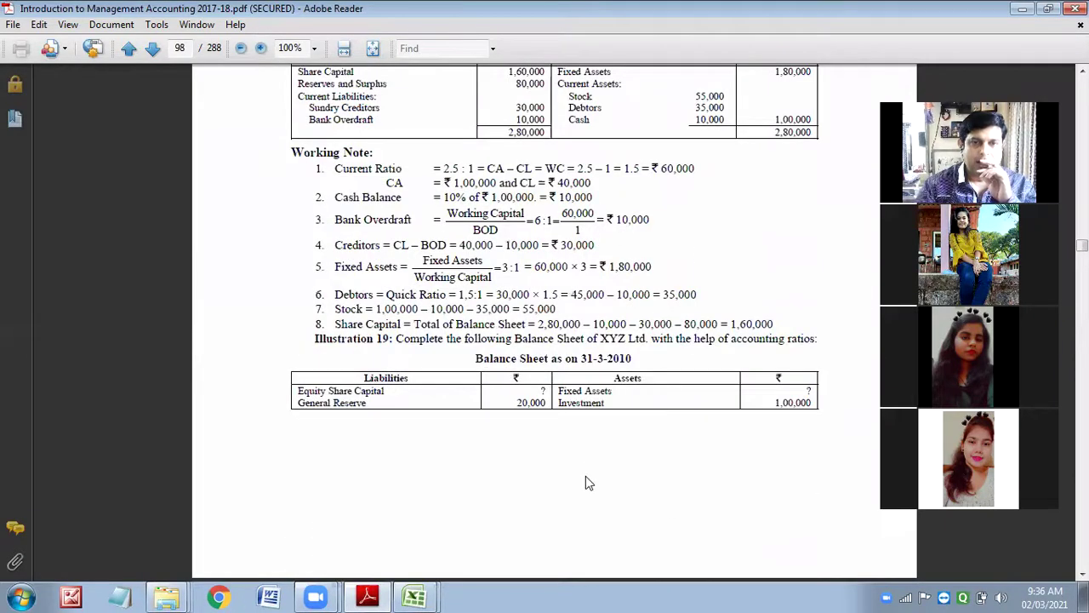
{"action": "scroll", "coordinate": [585, 475], "scroll_direction": "down", "scroll_amount": 20}
{"action": "scroll", "coordinate": [586, 476], "scroll_direction": "down", "scroll_amount": 12}
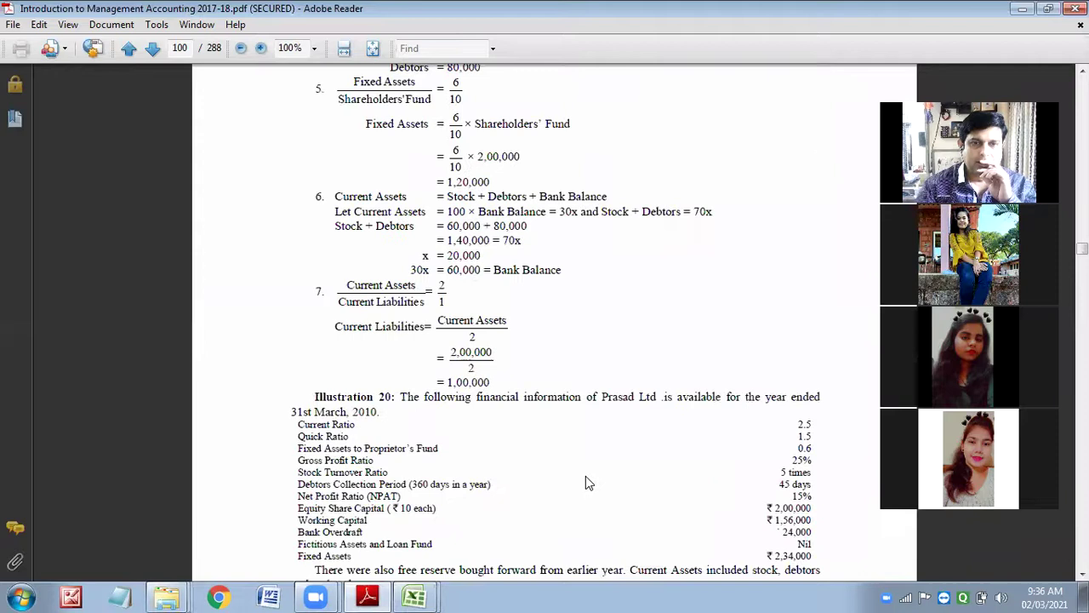